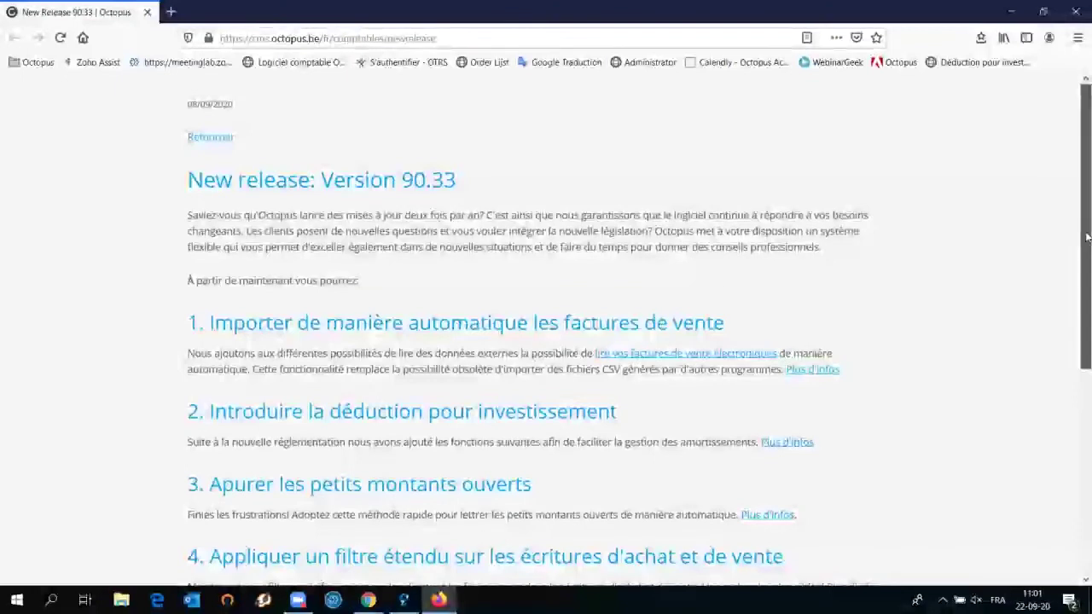
Step: Close the version 90.33 release notes page and the Kiosque
{"action": "mouse_move", "coordinate": [1089, 231]}
{"action": "left_mouse_down"}
{"action": "mouse_move", "coordinate": [1089, 442]}
{"action": "mouse_move", "coordinate": [1090, 216]}
{"action": "left_mouse_up"}
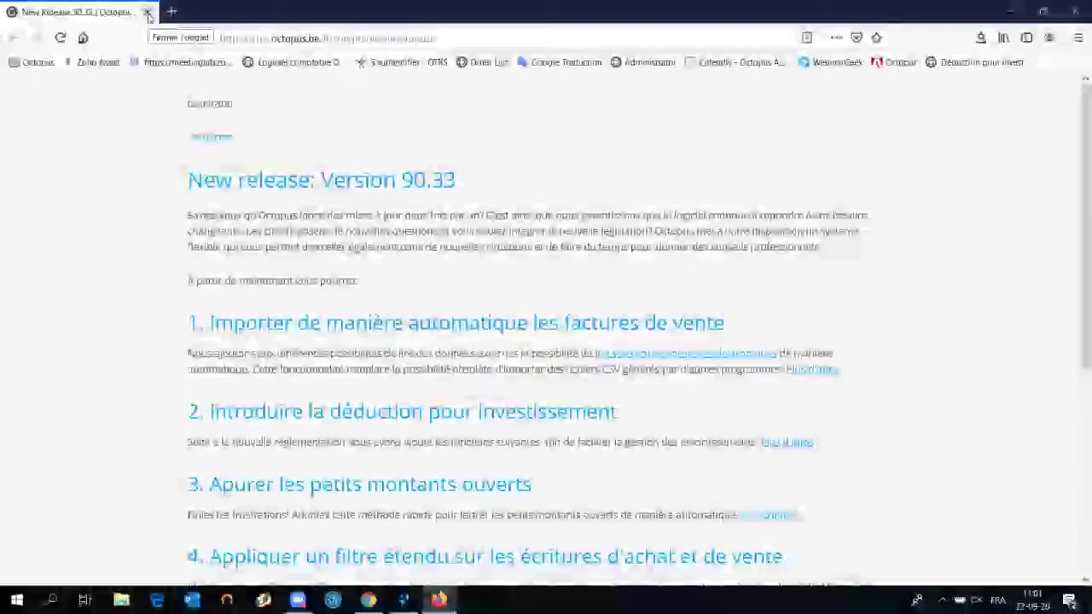
{"action": "left_click", "coordinate": [147, 13]}
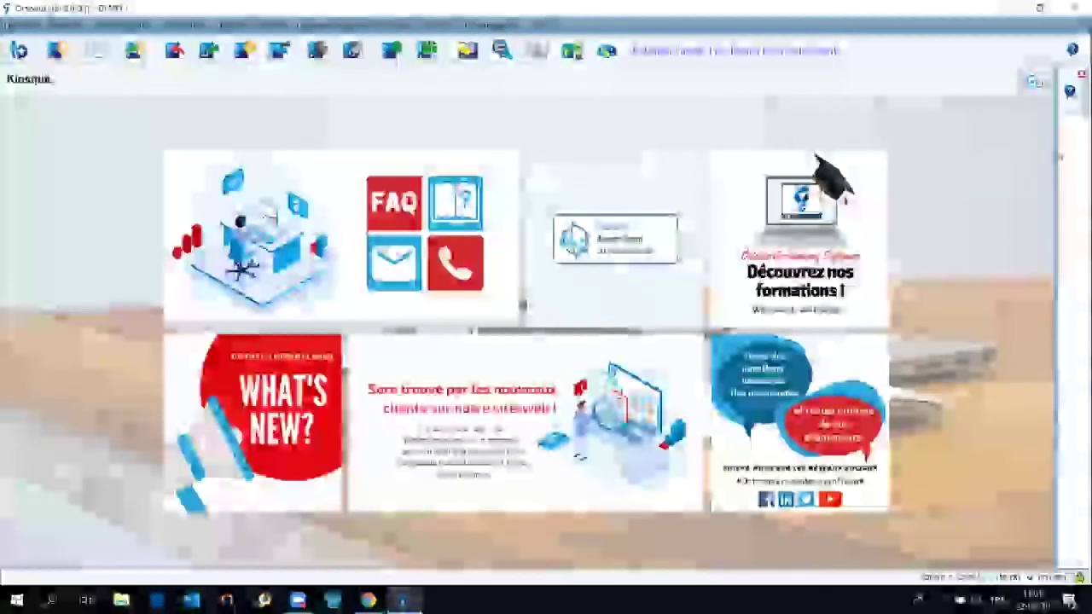
{"action": "left_click", "coordinate": [1080, 79]}
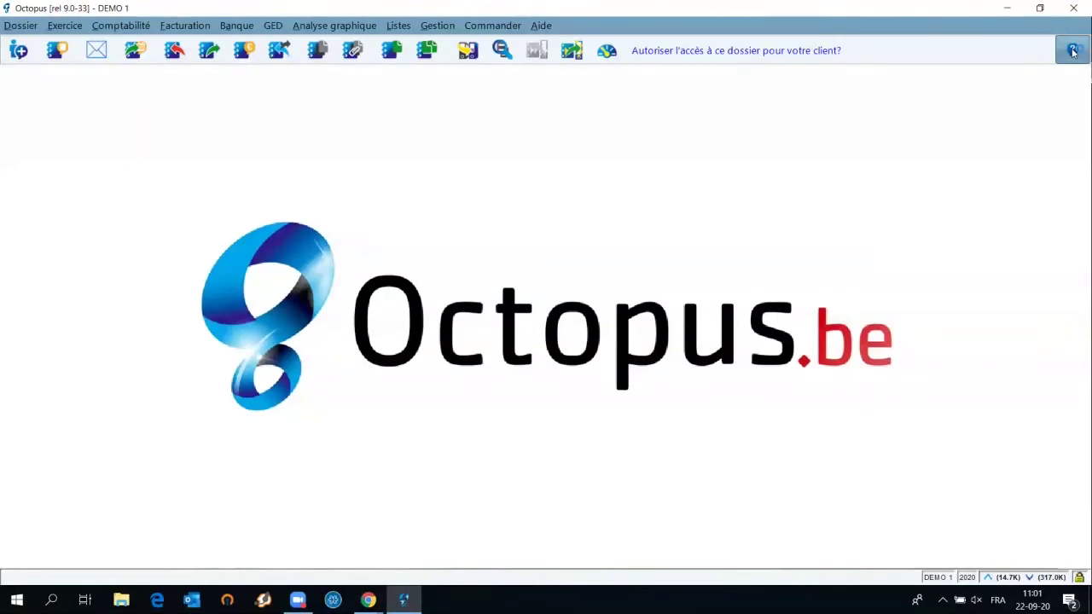
Step: Open the Octopus general manual and examine the new features listed under "Quoi de neuf?"
{"action": "left_click", "coordinate": [1072, 52]}
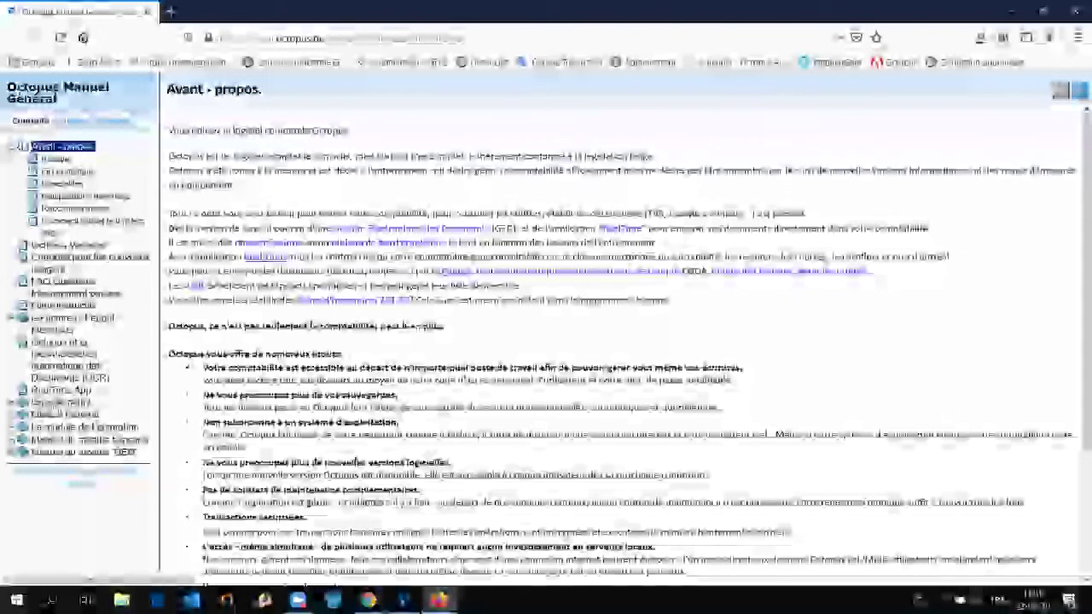
{"action": "key", "text": "ctrl"}
{"action": "left_click", "coordinate": [51, 402]}
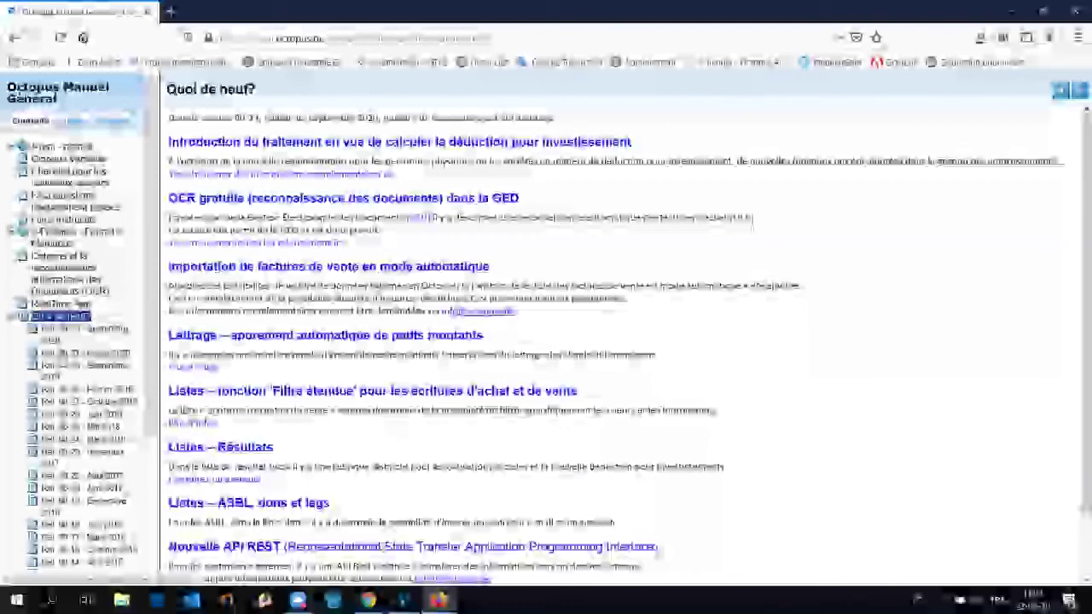
{"action": "key", "text": "ctrl"}
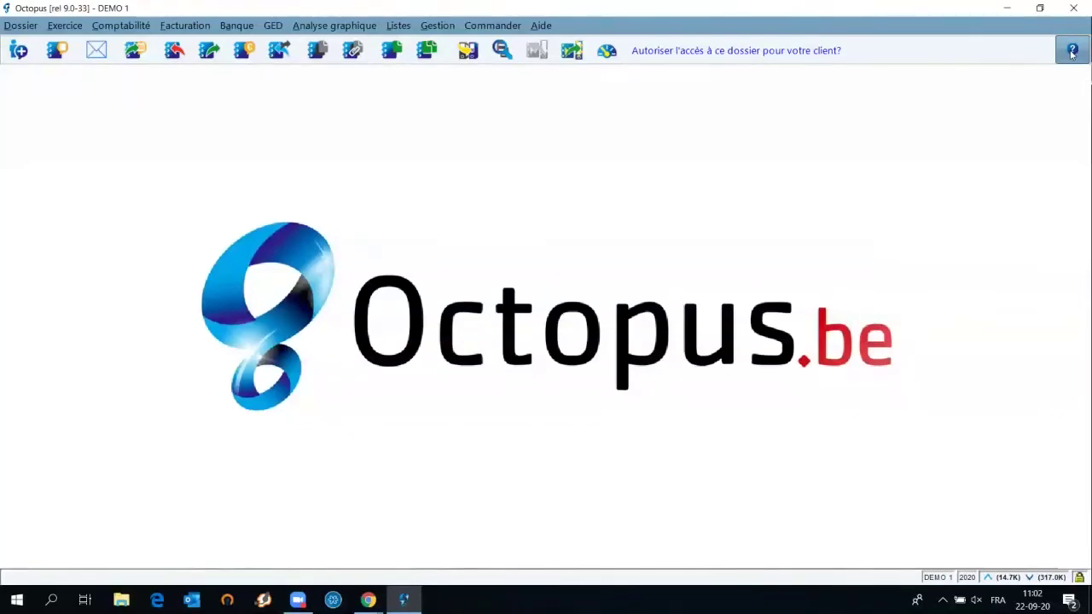
Step: Start a new purchase entry for period 202009 with BIG MAT as the relation
{"action": "left_click", "coordinate": [174, 54]}
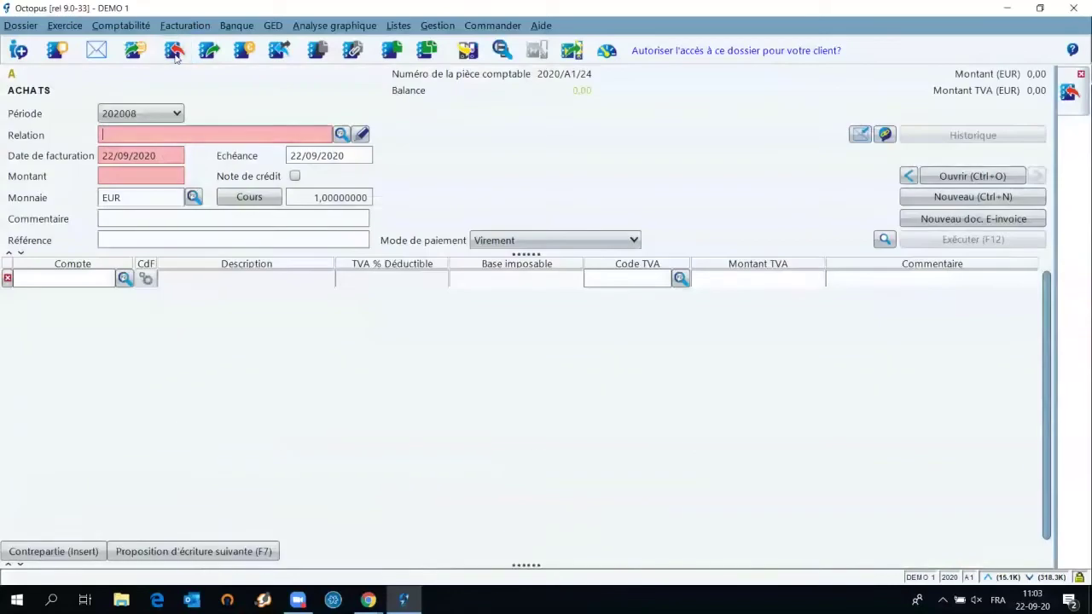
{"action": "left_click", "coordinate": [179, 115]}
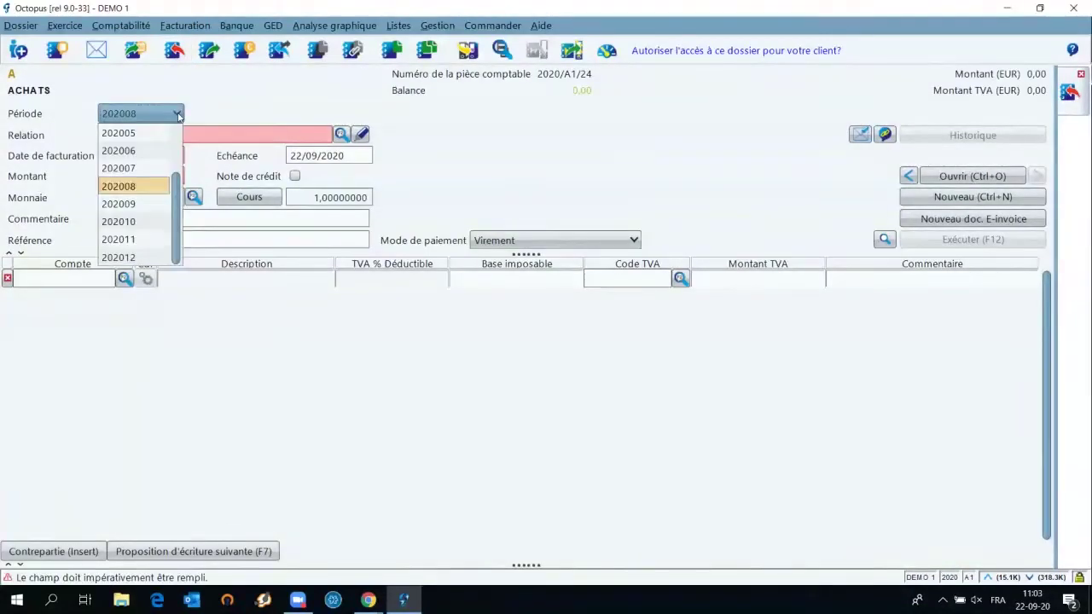
{"action": "left_click", "coordinate": [157, 205]}
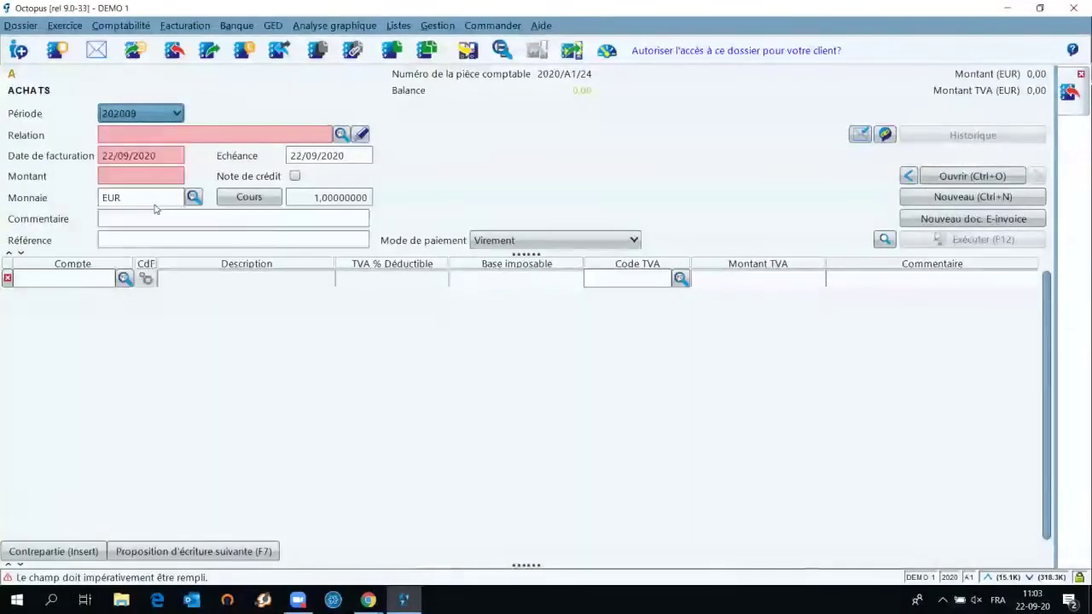
{"action": "left_click", "coordinate": [143, 139]}
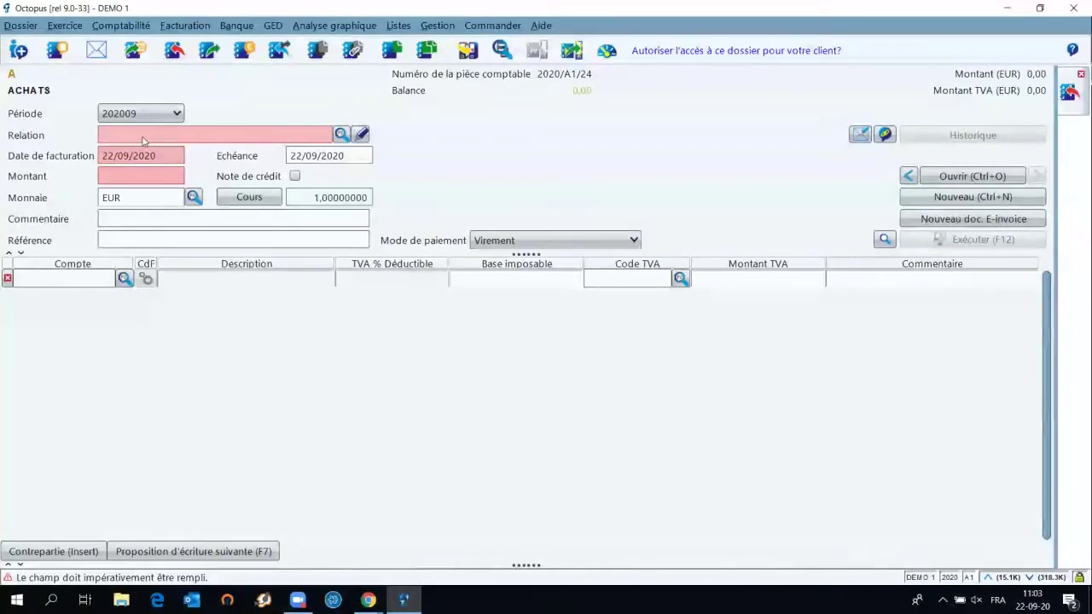
{"action": "type", "text": "big"}
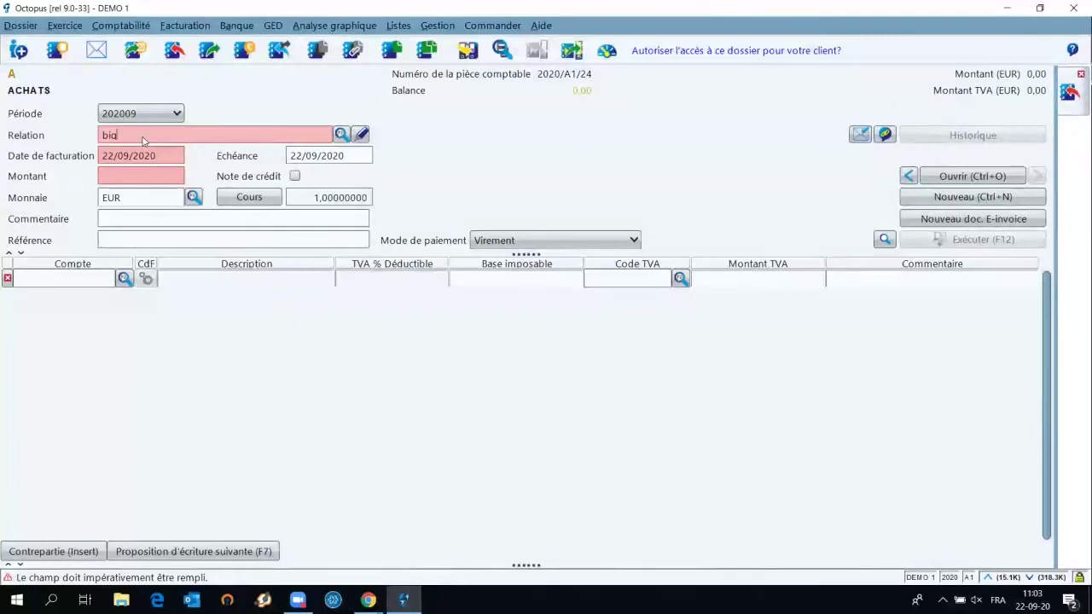
{"action": "key", "text": "Tab"}
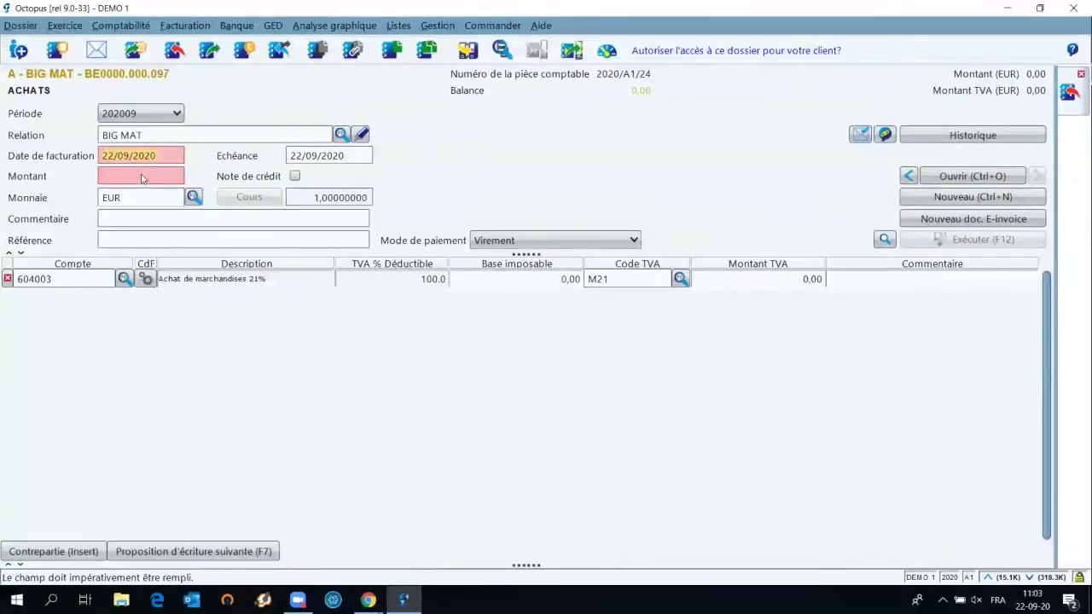
Step: Set the purchase amount to 12100 EUR
{"action": "left_click", "coordinate": [142, 178]}
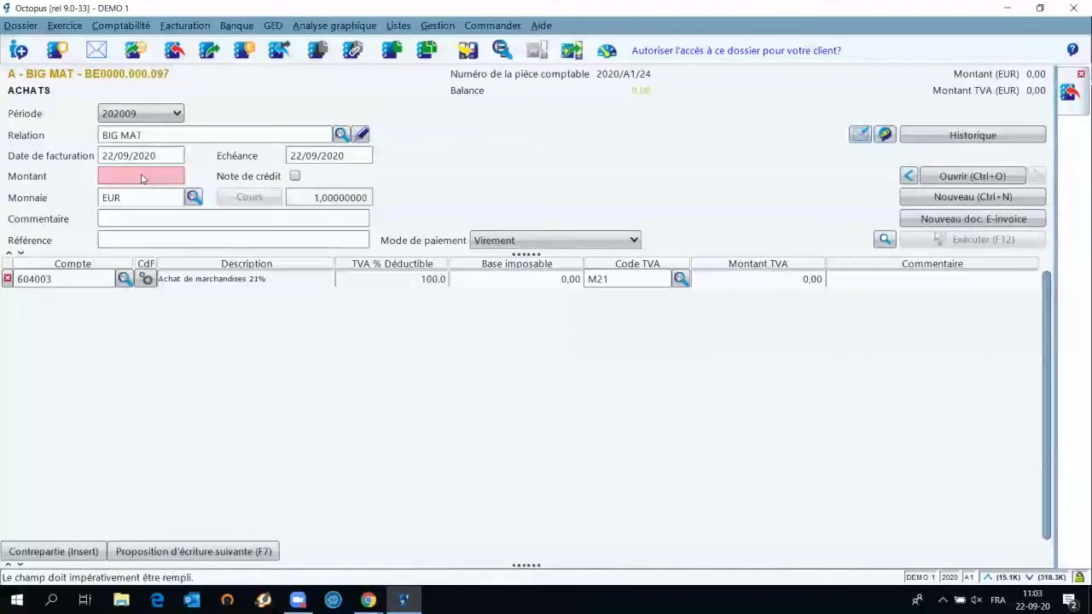
{"action": "type", "text": "12100"}
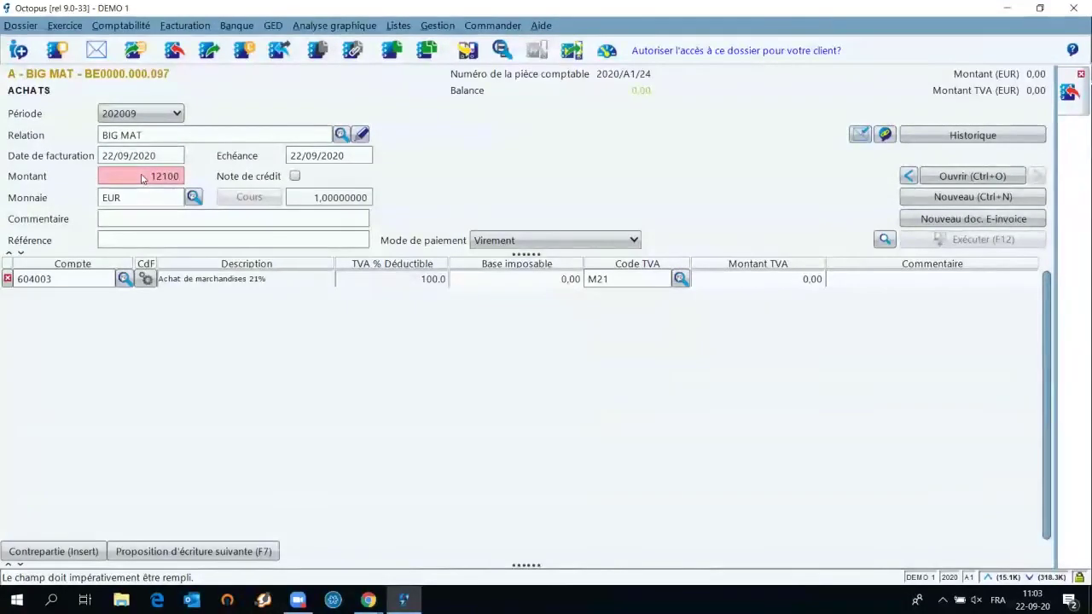
{"action": "key", "text": "Tab"}
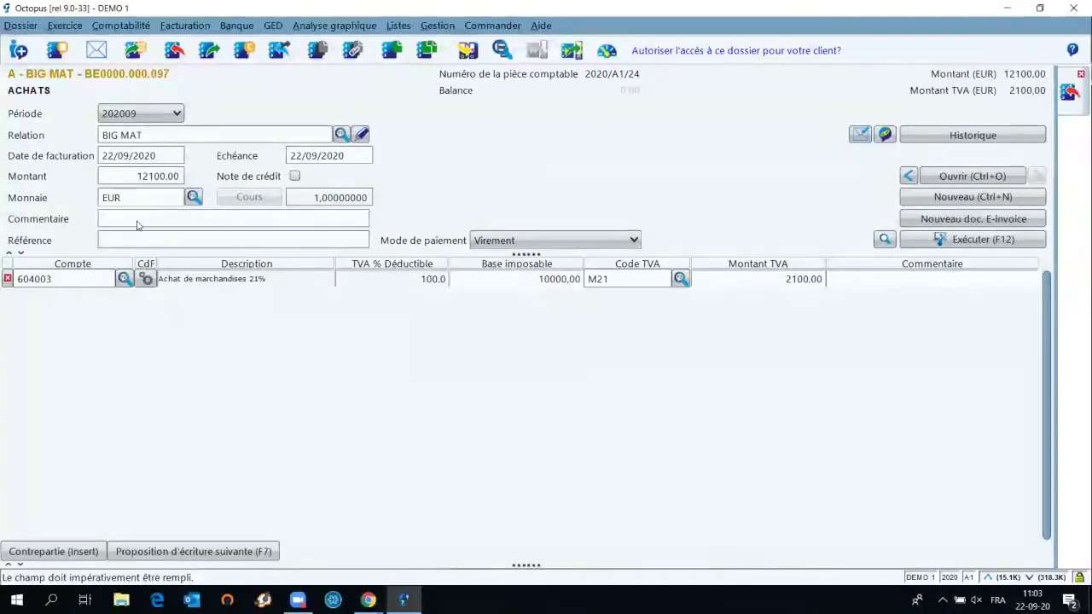
Step: Enter "investissement en vue d'économie d'energie" as the purchase comment
{"action": "left_click", "coordinate": [136, 219]}
{"action": "type", "text": "investissement"}
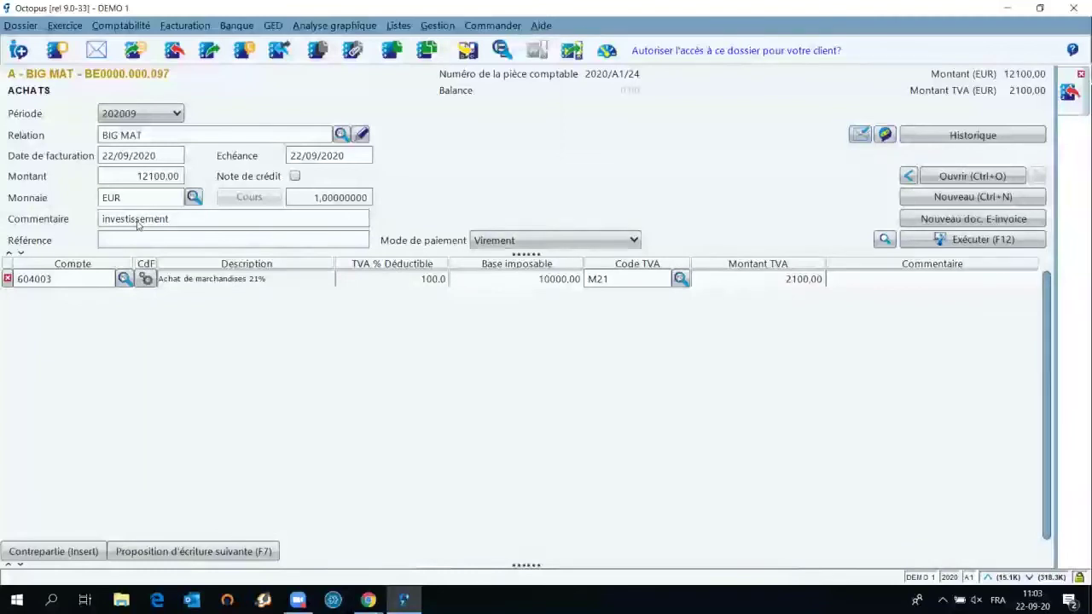
{"action": "type", "text": " en"}
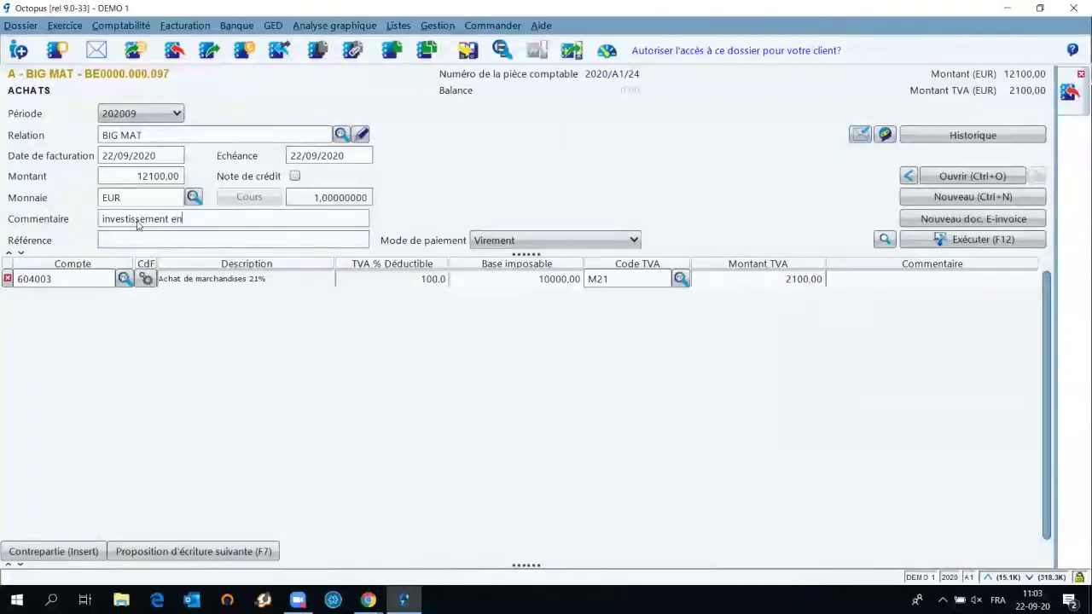
{"action": "type", "text": " vue d'économie"}
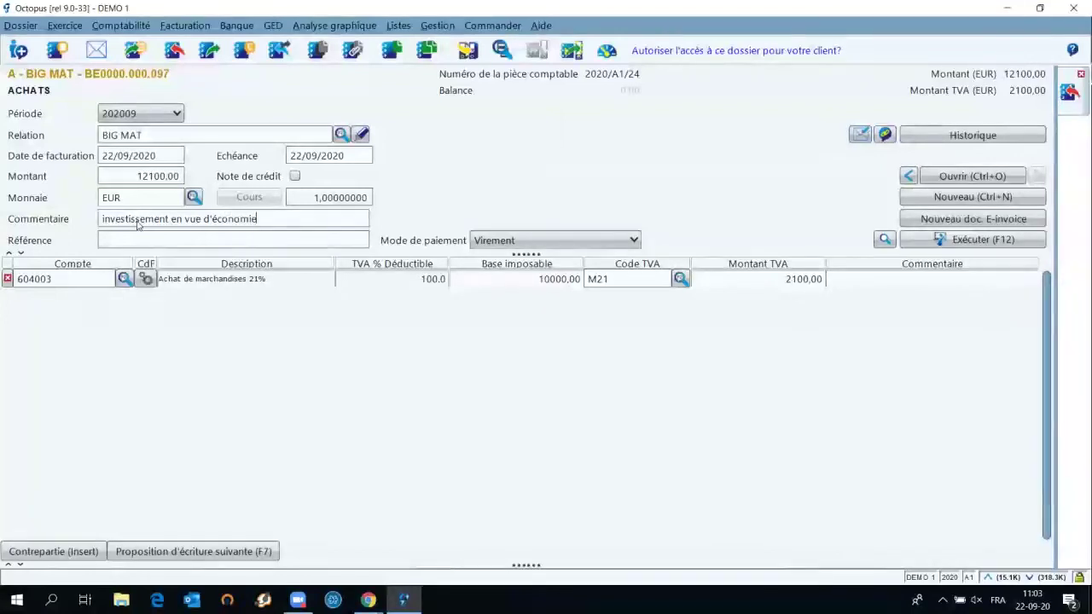
{"action": "type", "text": " d'ene"}
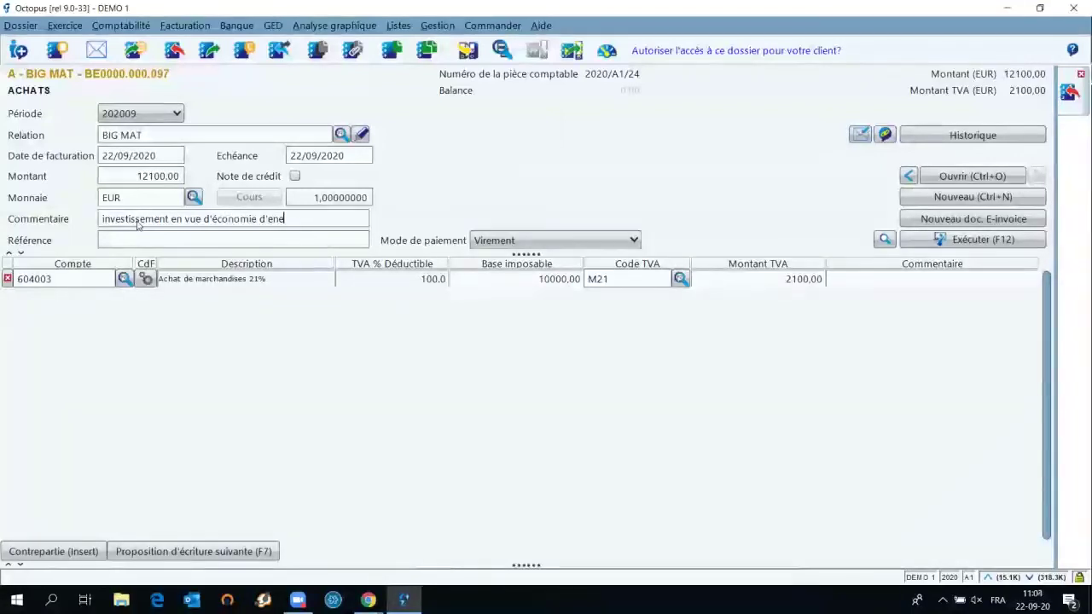
{"action": "type", "text": "rgie"}
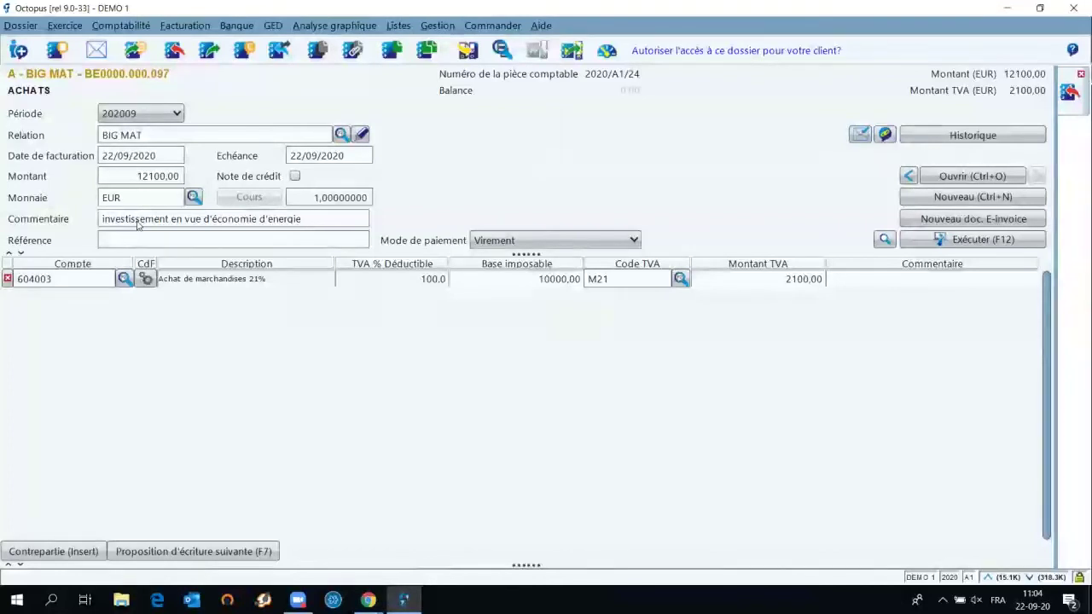
Step: Replace the prefilled reference of the purchase with "FA 456"
{"action": "left_click", "coordinate": [134, 241]}
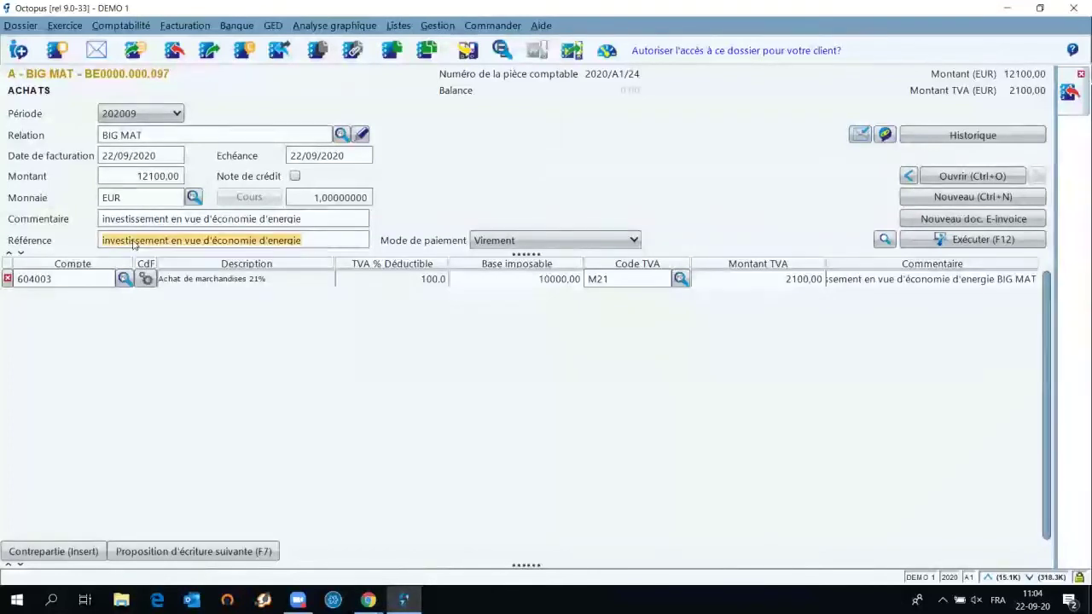
{"action": "key", "text": "BackSpace"}
{"action": "type", "text": "FA "}
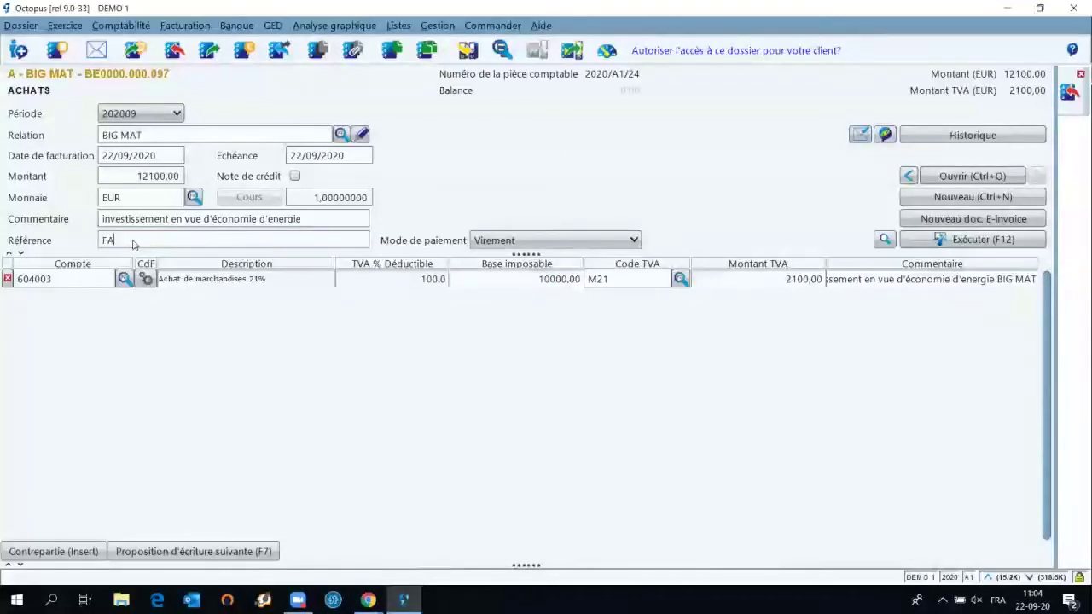
{"action": "type", "text": "456"}
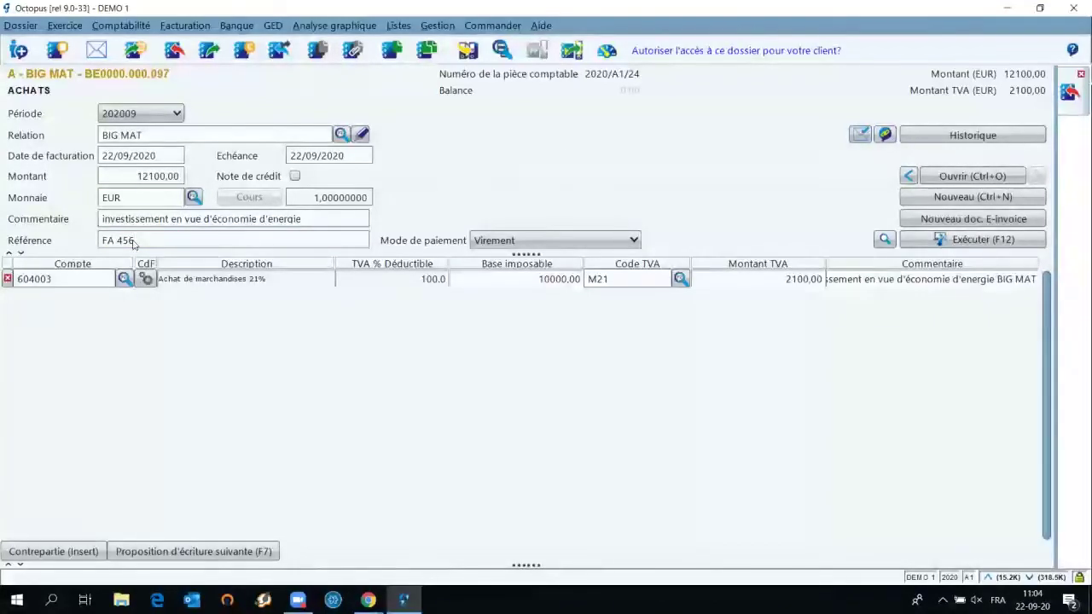
{"action": "left_click_drag", "start_coordinate": [144, 244], "coordinate": [100, 243]}
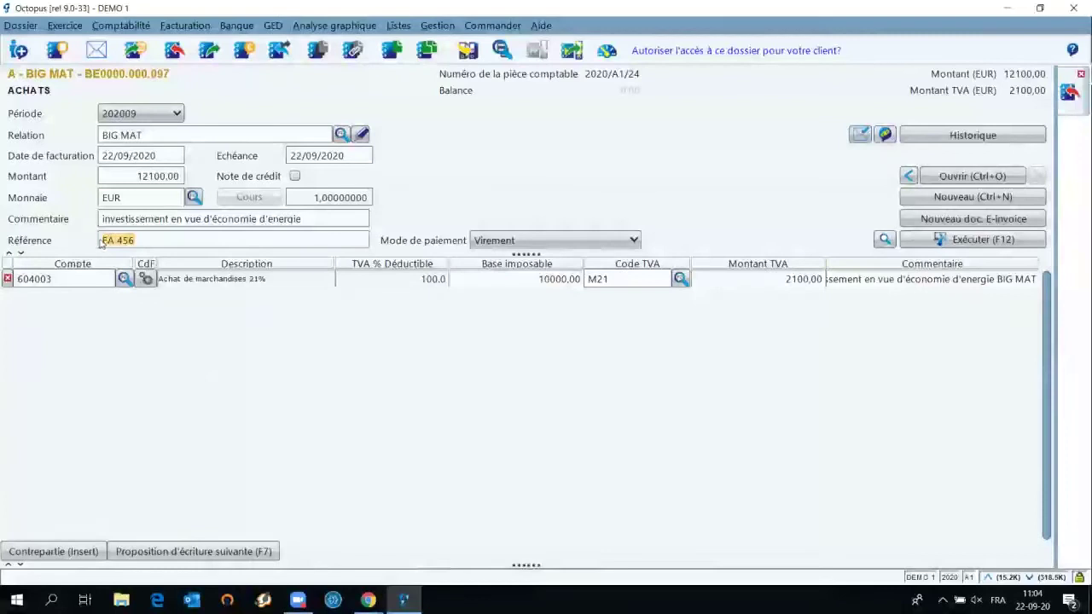
{"action": "key", "text": "BackSpace"}
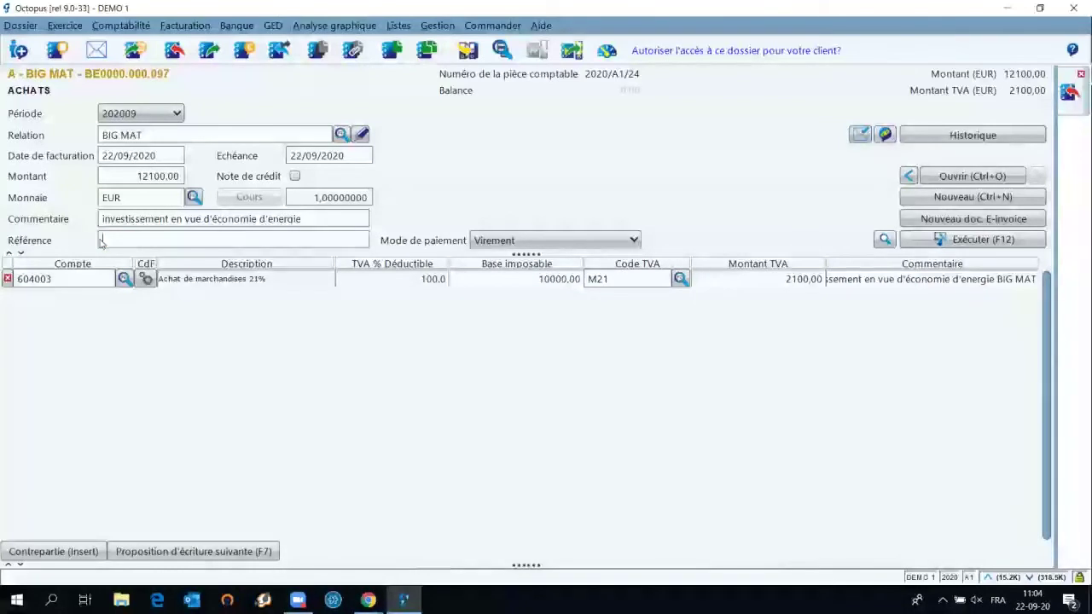
{"action": "type", "text": "000000000097"}
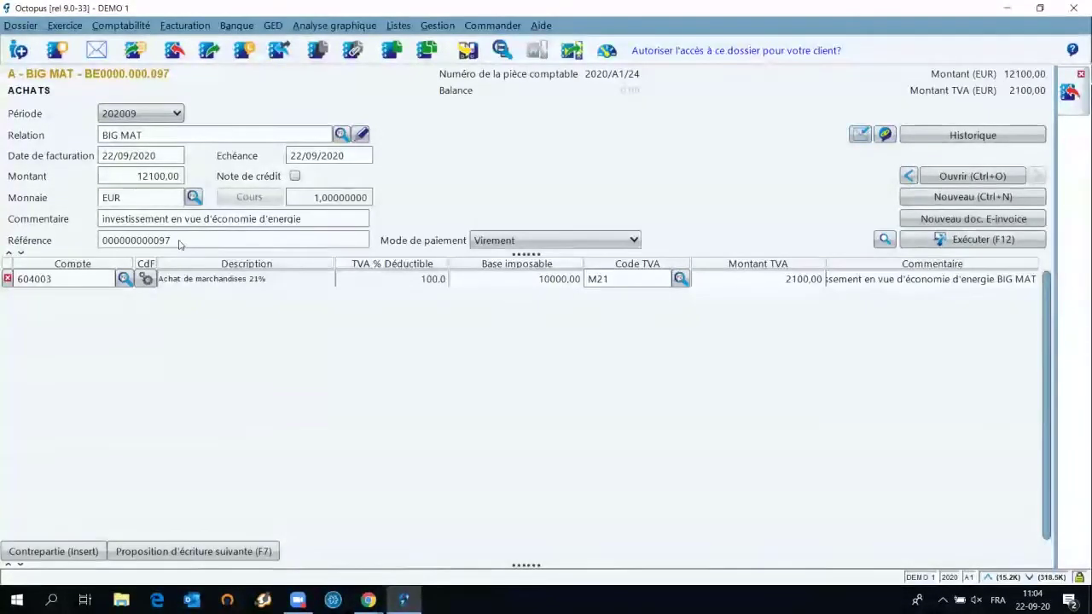
{"action": "key", "text": "Tab"}
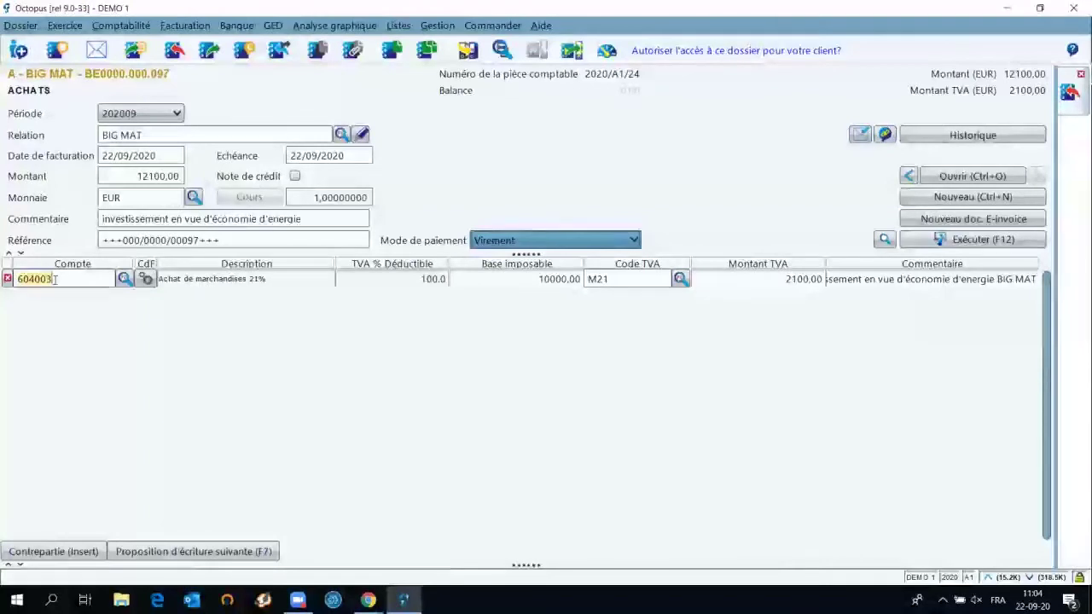
Step: Change the entry line's account to 230000, Installations, machines et outillage
{"action": "left_click", "coordinate": [54, 279]}
{"action": "key", "text": "BackSpace"}
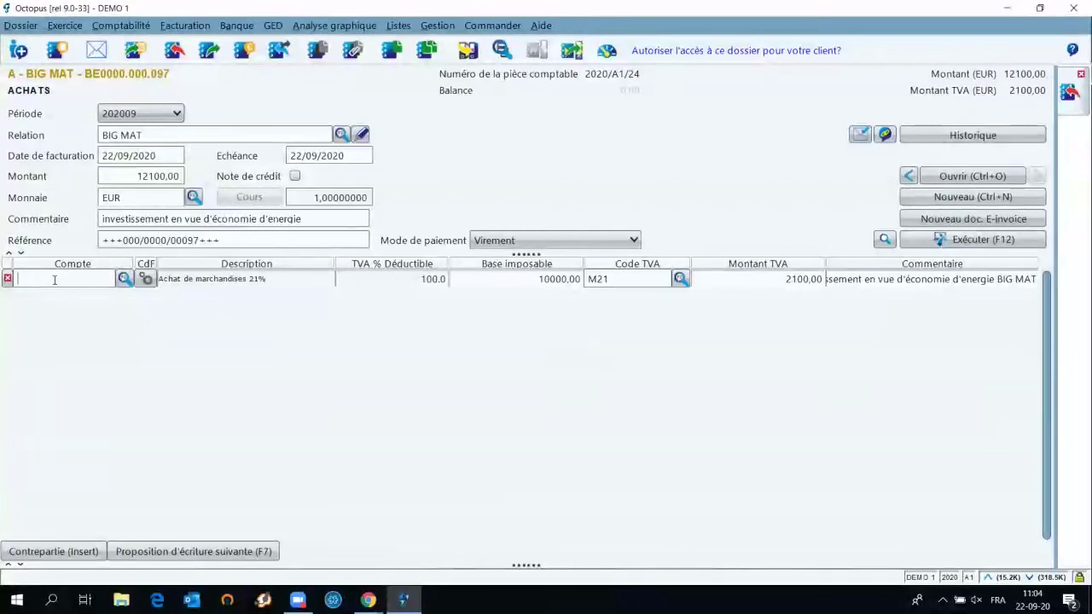
{"action": "type", "text": "230"}
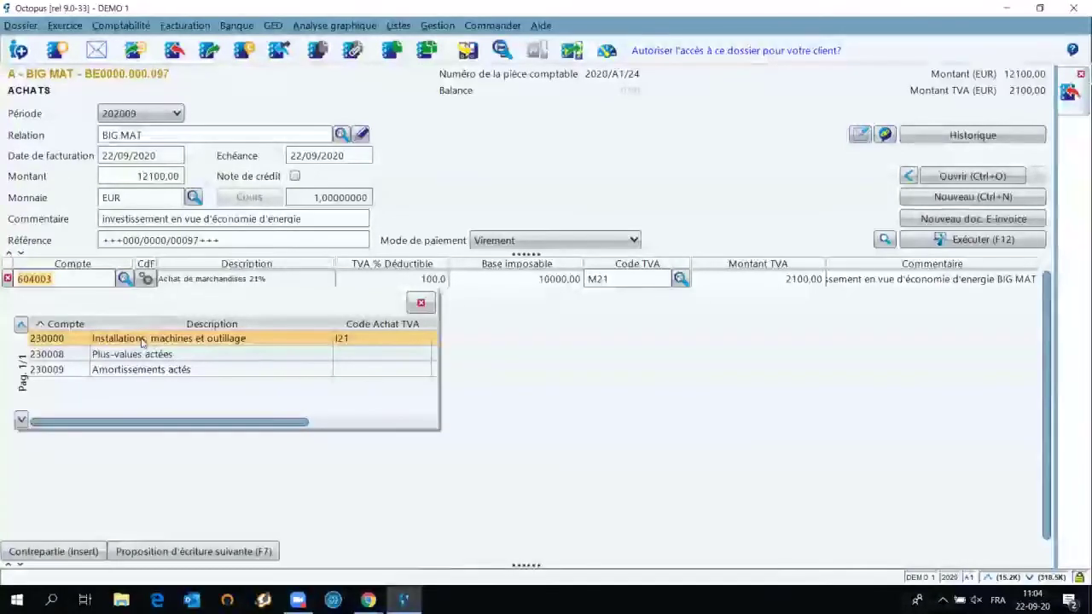
{"action": "double_click", "coordinate": [142, 341]}
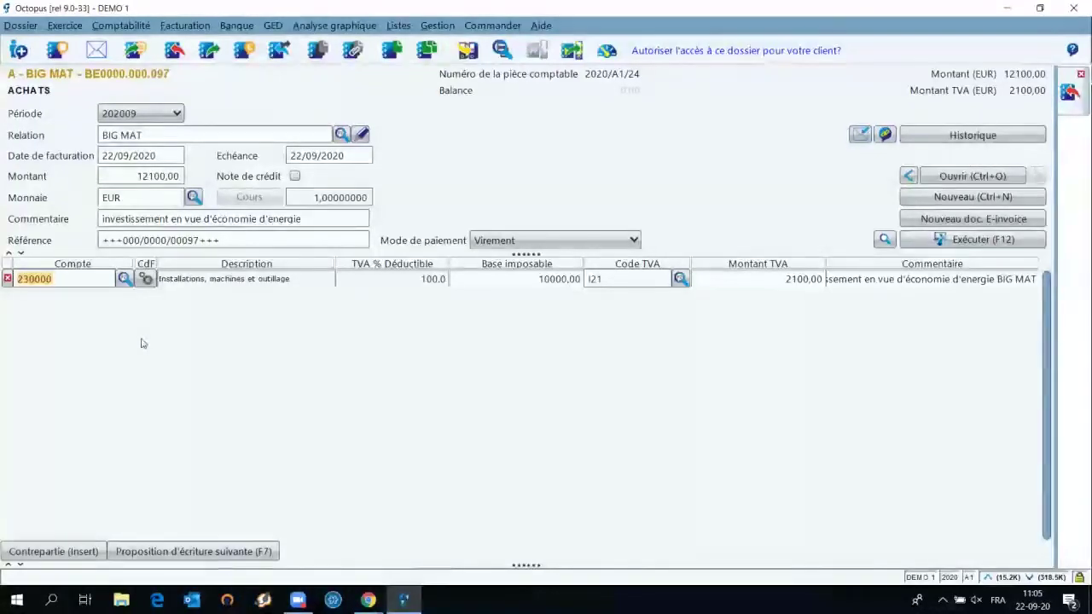
Step: Assign the cost centre BATIMENT A to the 230000 line and execute the purchase entry
{"action": "left_click", "coordinate": [145, 282]}
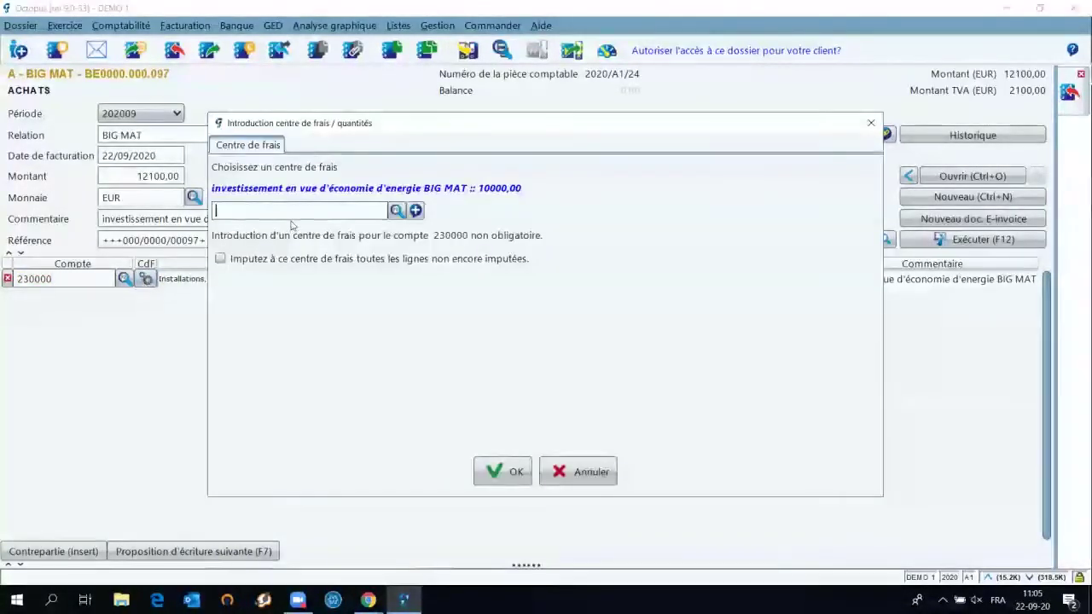
{"action": "left_click", "coordinate": [397, 211]}
{"action": "double_click", "coordinate": [315, 275]}
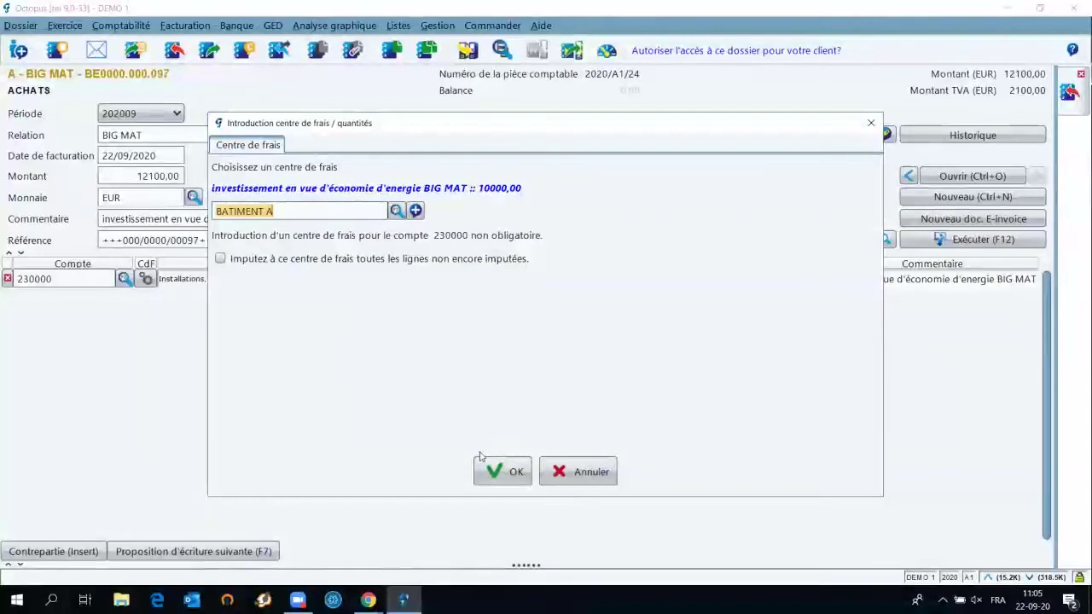
{"action": "left_click", "coordinate": [498, 473]}
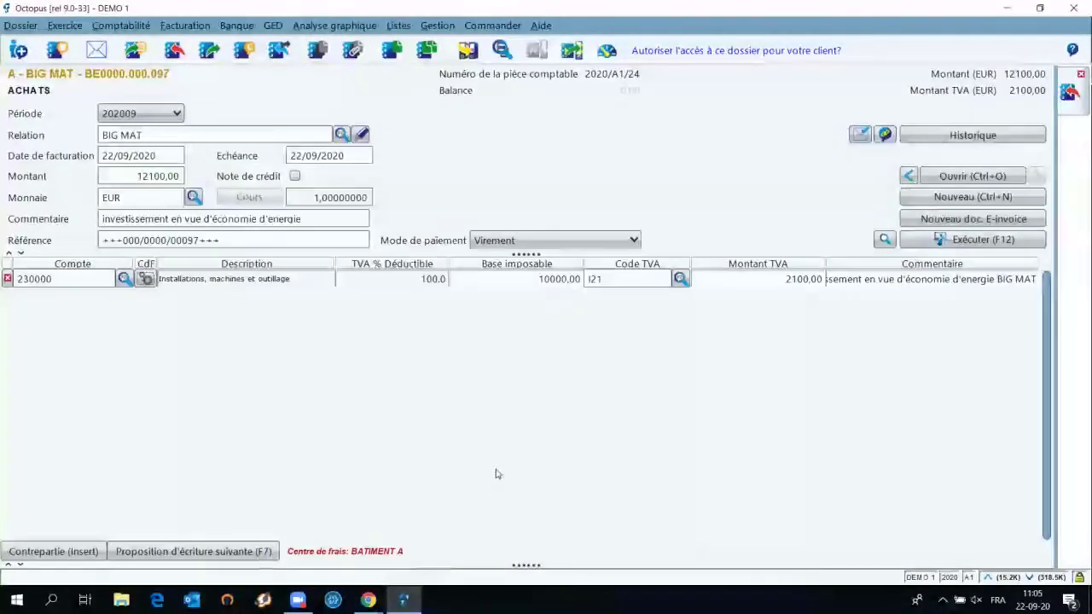
{"action": "left_click", "coordinate": [608, 283]}
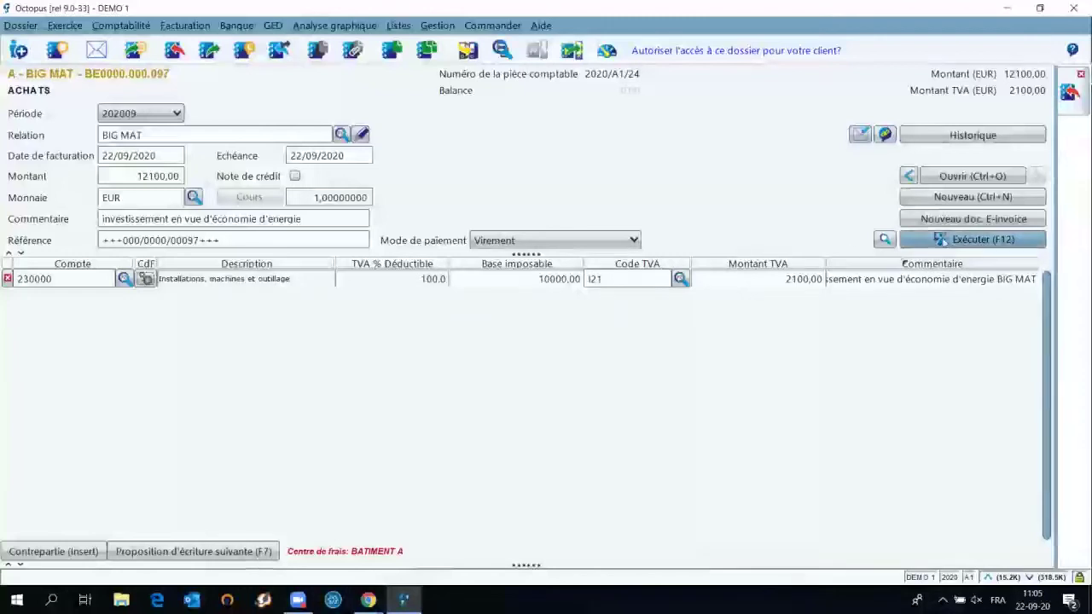
{"action": "left_click", "coordinate": [958, 241]}
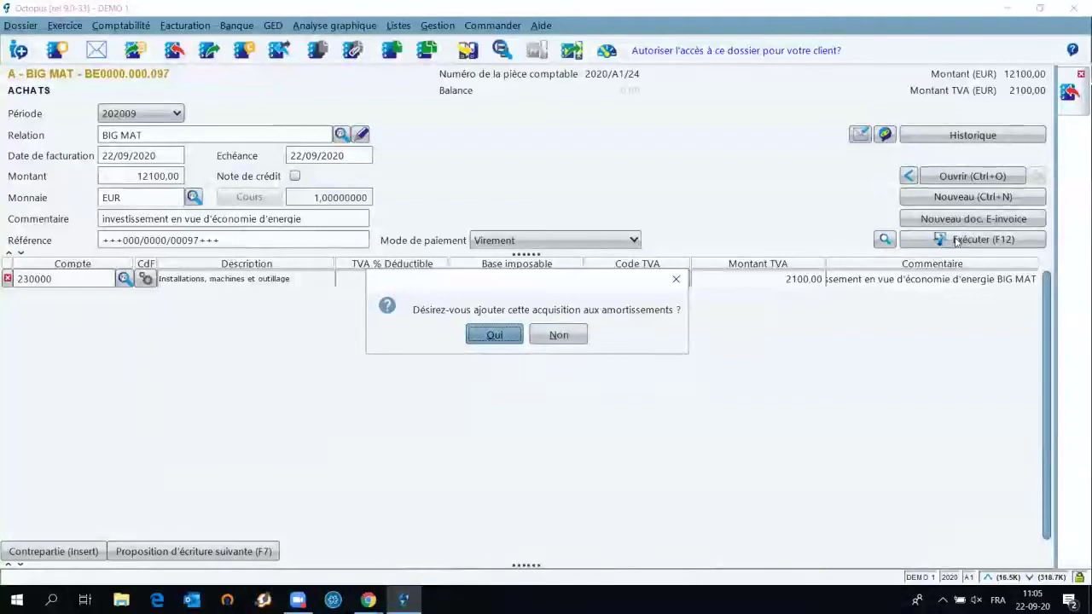
Step: Add the acquisition to the depreciations and set its recorded depreciation account (2xxxx9) to 230009
{"action": "left_click", "coordinate": [497, 335]}
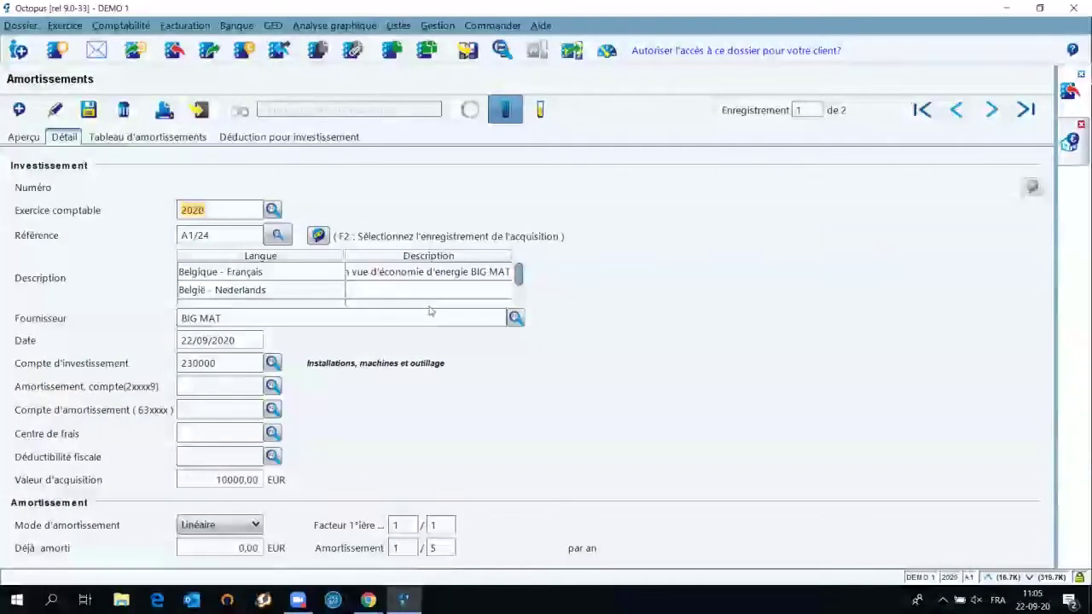
{"action": "left_click", "coordinate": [273, 239]}
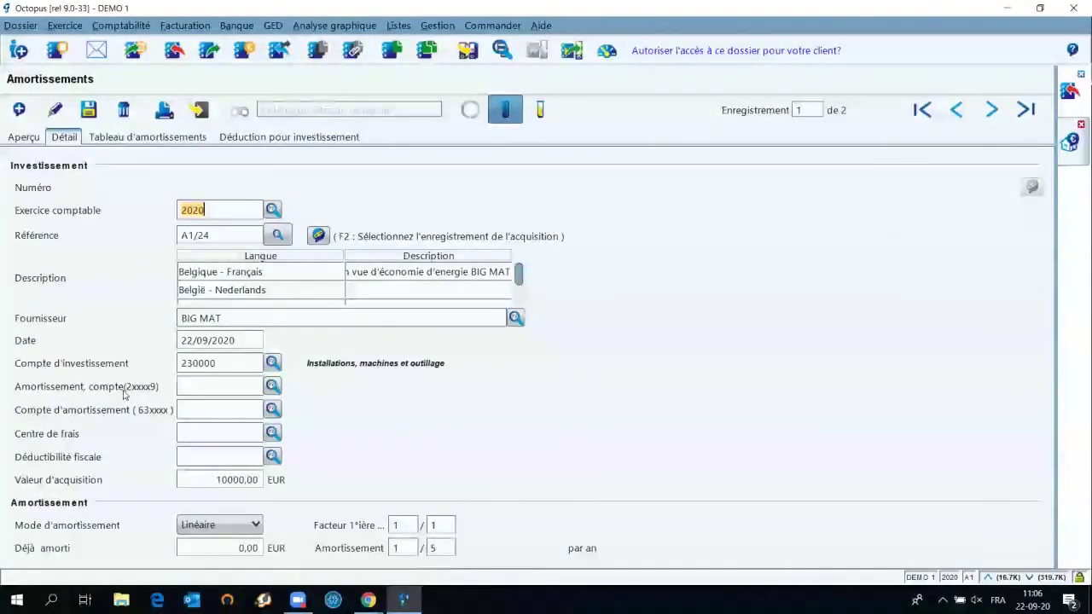
{"action": "left_click", "coordinate": [190, 386]}
{"action": "type", "text": "21"}
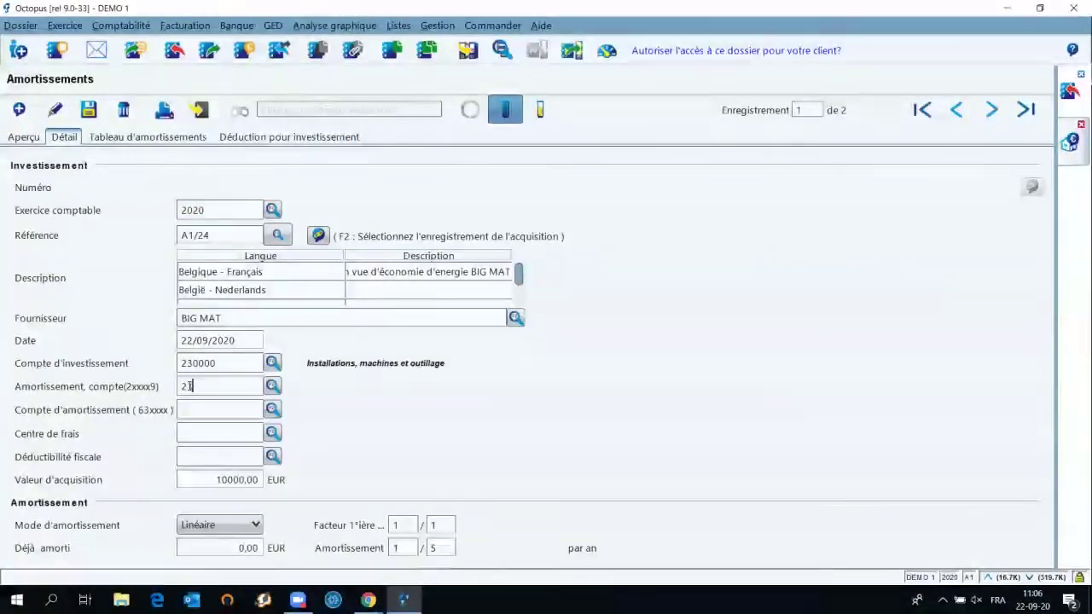
{"action": "type", "text": "0009"}
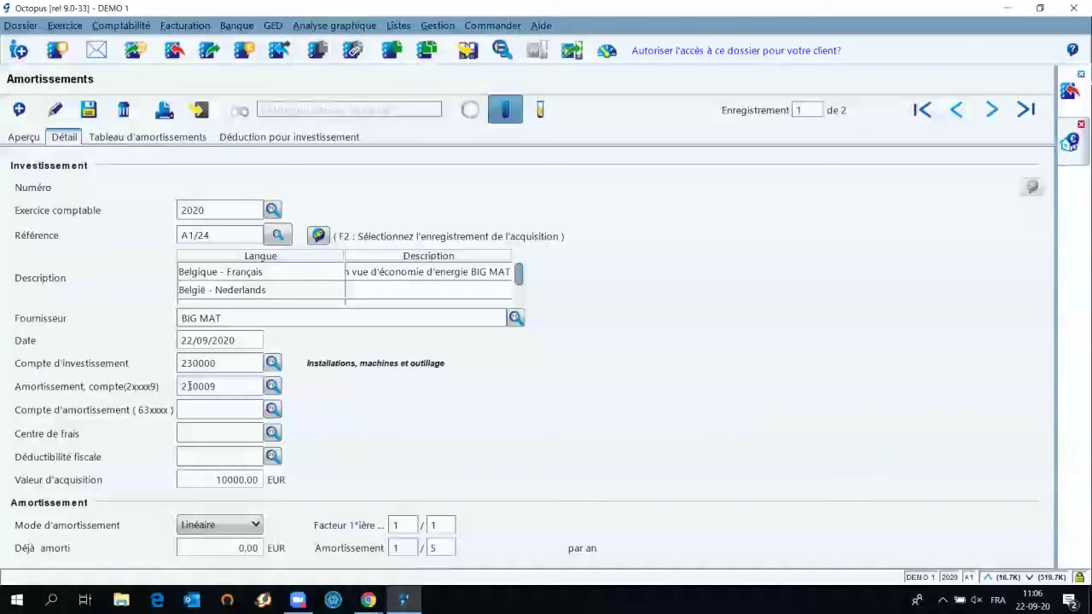
Step: Set the depreciation charge account (63xxxx) to 630200 and the record's cost centre to BATIMENT A
{"action": "left_click", "coordinate": [190, 410]}
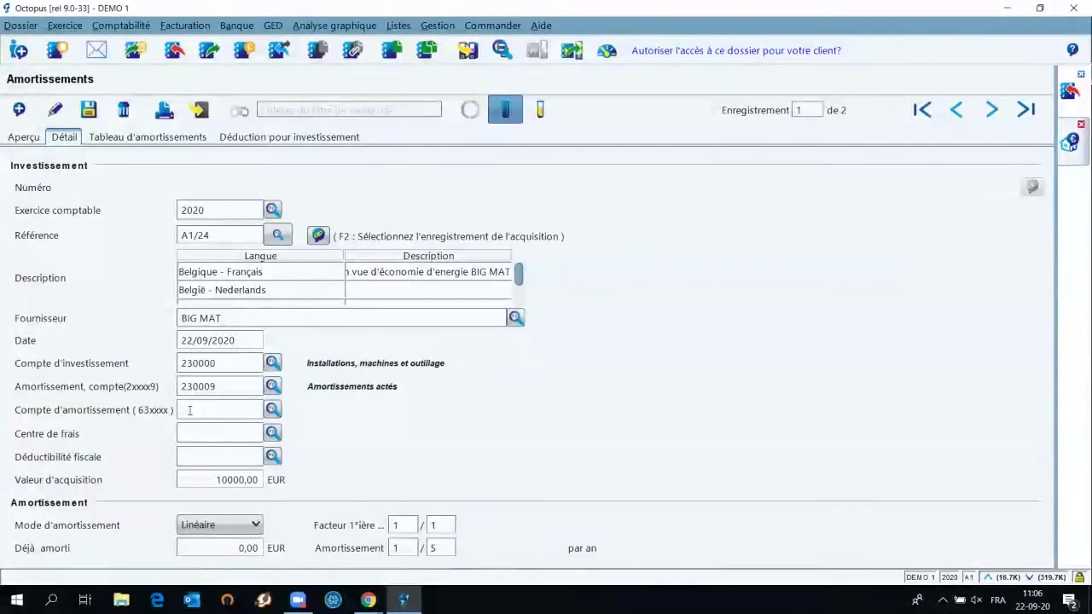
{"action": "key", "text": "Return"}
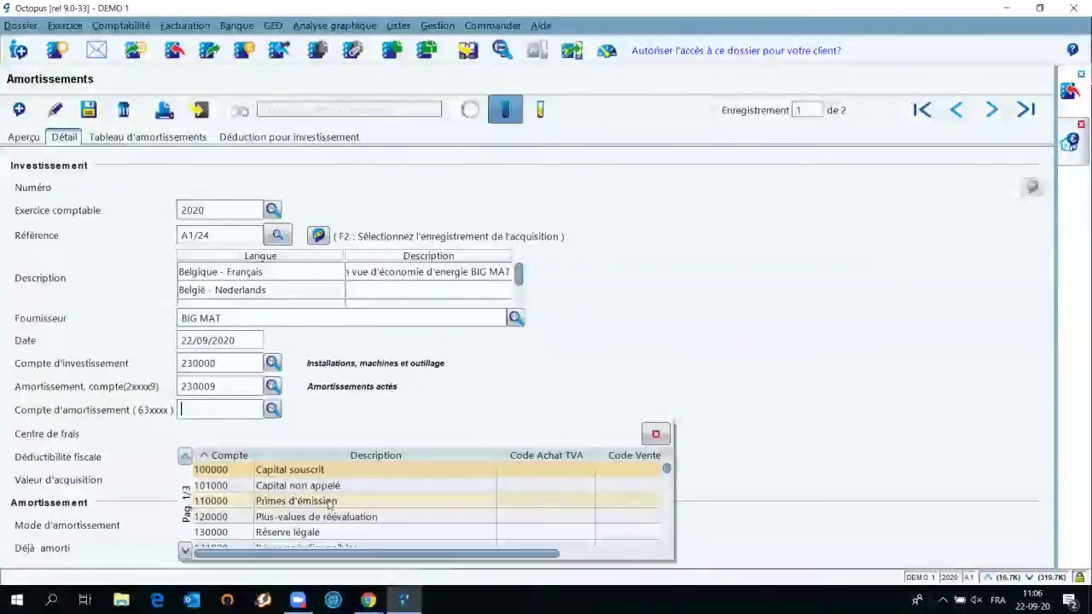
{"action": "type", "text": "63"}
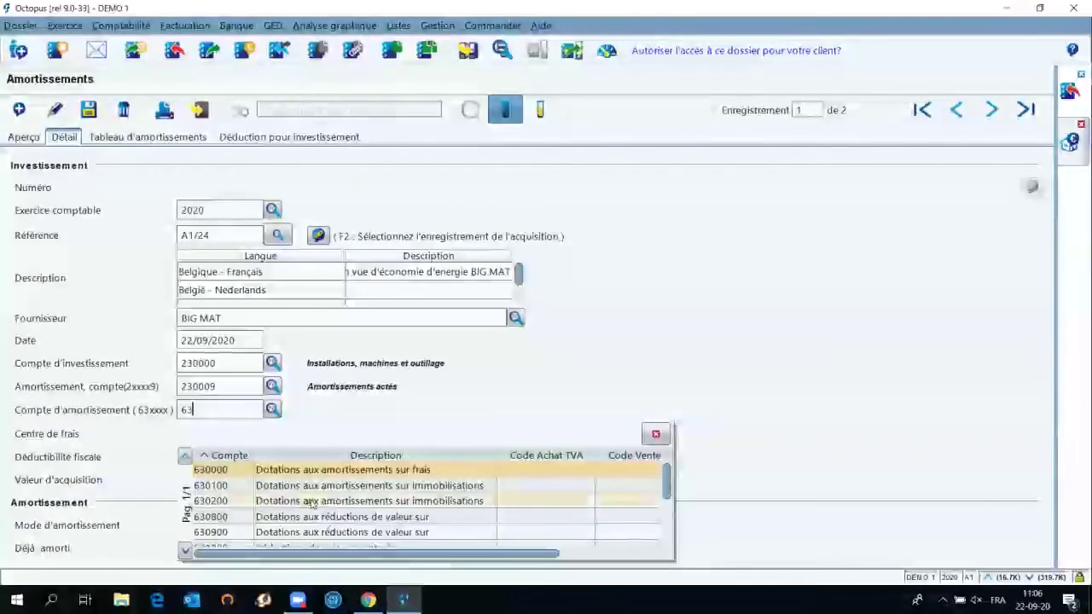
{"action": "double_click", "coordinate": [312, 502]}
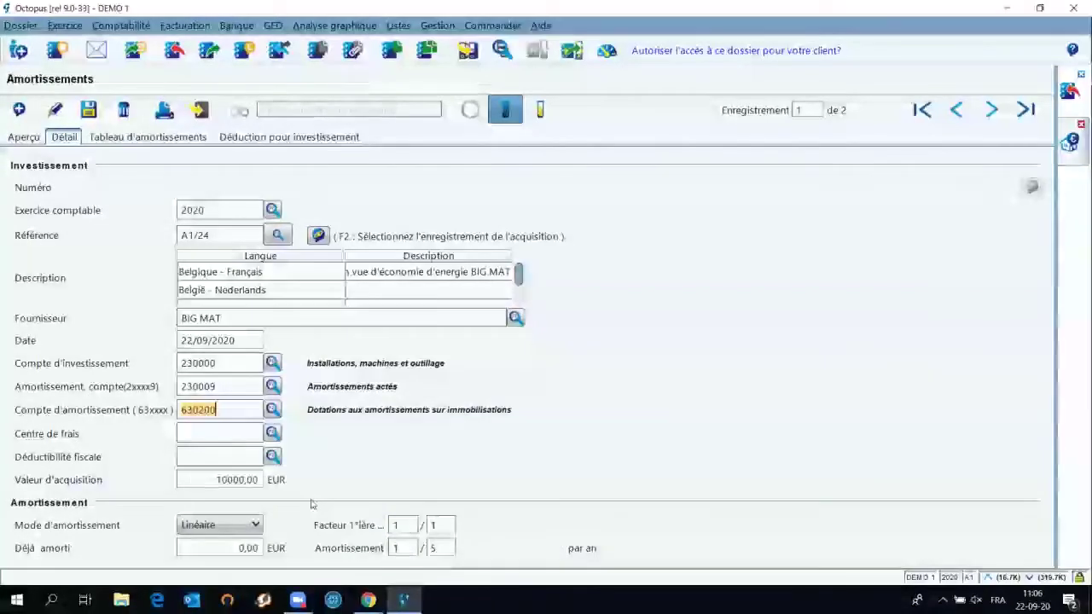
{"action": "left_click", "coordinate": [271, 434]}
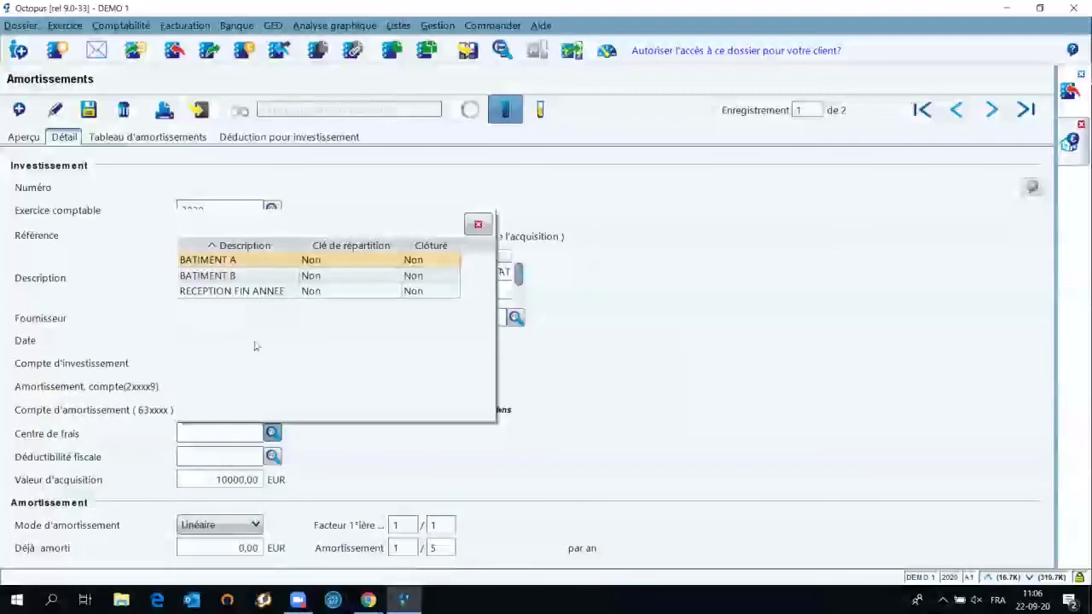
{"action": "double_click", "coordinate": [249, 262]}
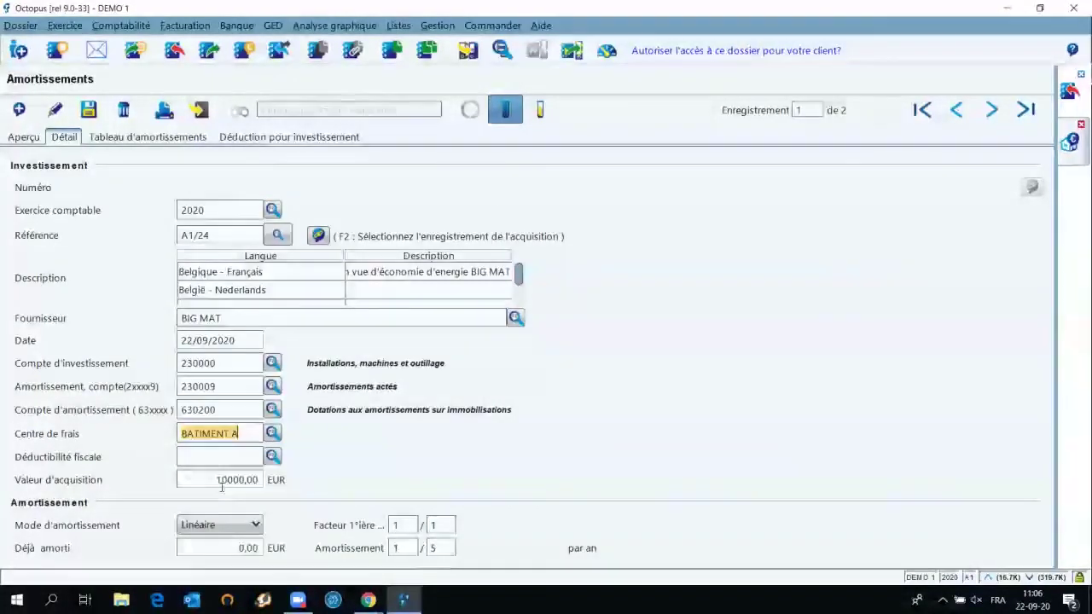
Step: Set the linear depreciation rate to 1/3 per year and display the resulting depreciation table
{"action": "left_click", "coordinate": [246, 529]}
{"action": "left_click", "coordinate": [432, 548]}
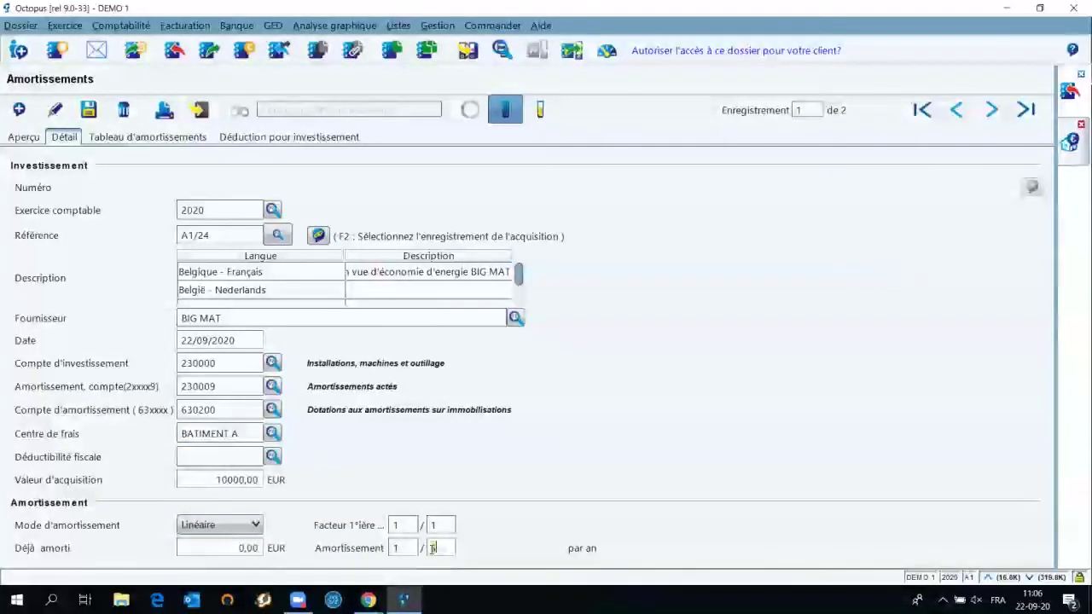
{"action": "left_click", "coordinate": [432, 548]}
{"action": "type", "text": "3"}
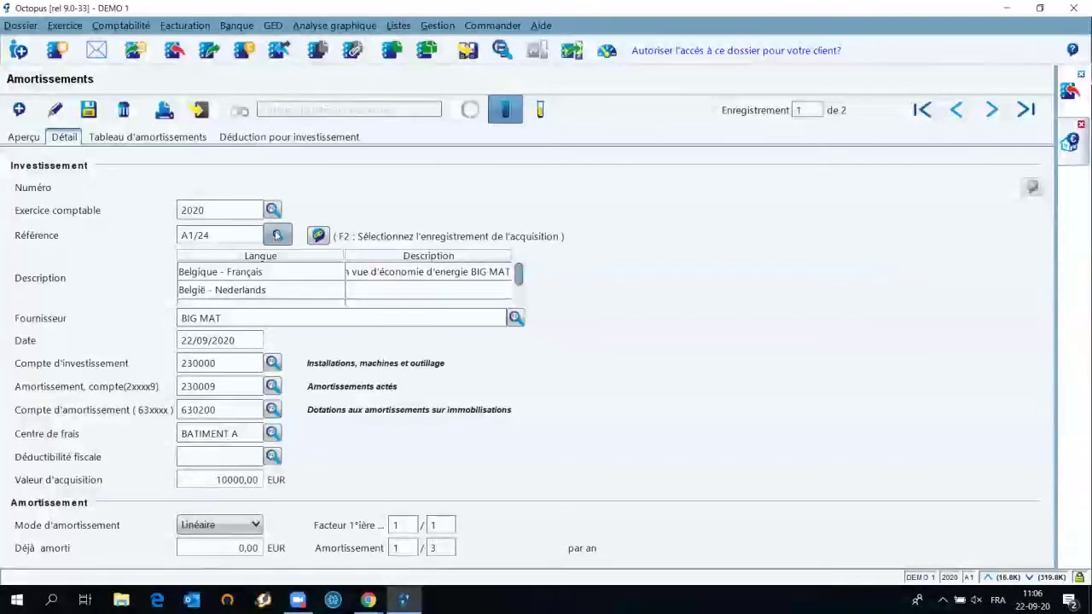
{"action": "left_click", "coordinate": [162, 139]}
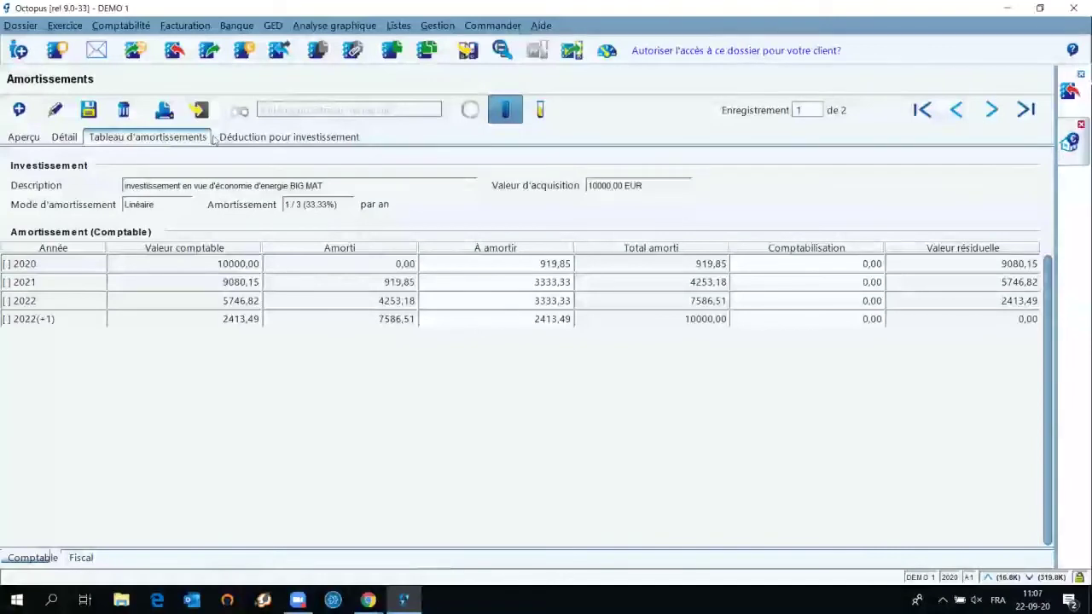
Step: Set the investment deduction type of the BIG MAT investment to Abattement étalé d'investissment
{"action": "left_click", "coordinate": [271, 139]}
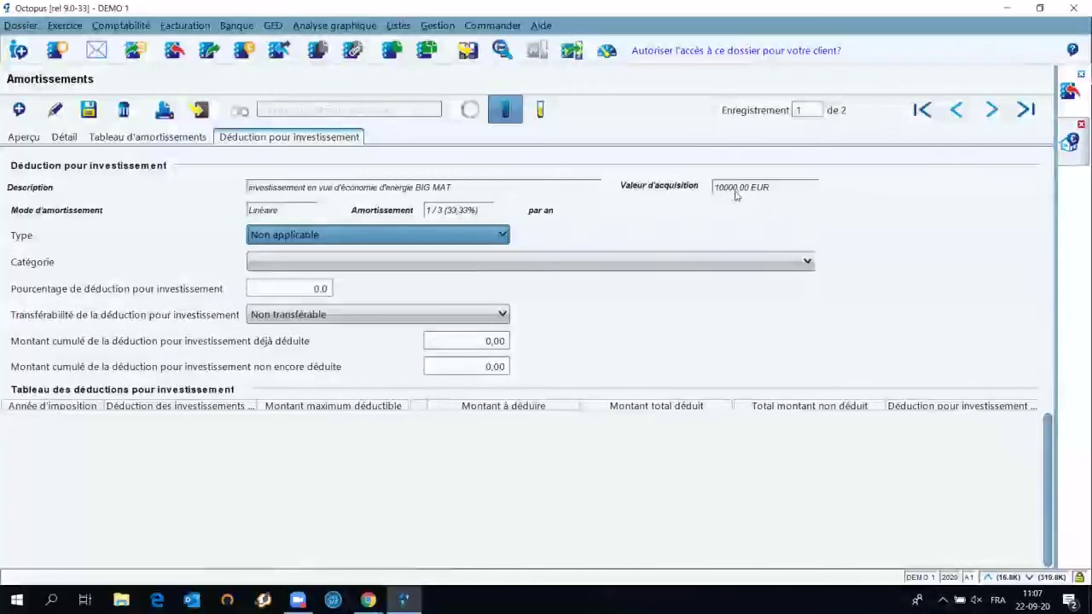
{"action": "left_click", "coordinate": [34, 239]}
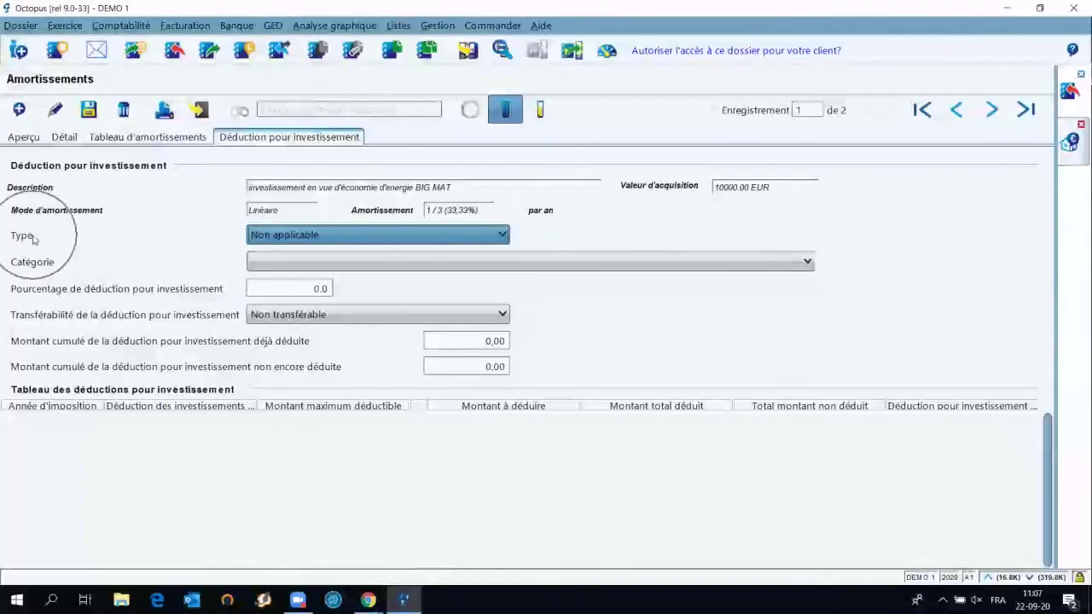
{"action": "left_click", "coordinate": [505, 237]}
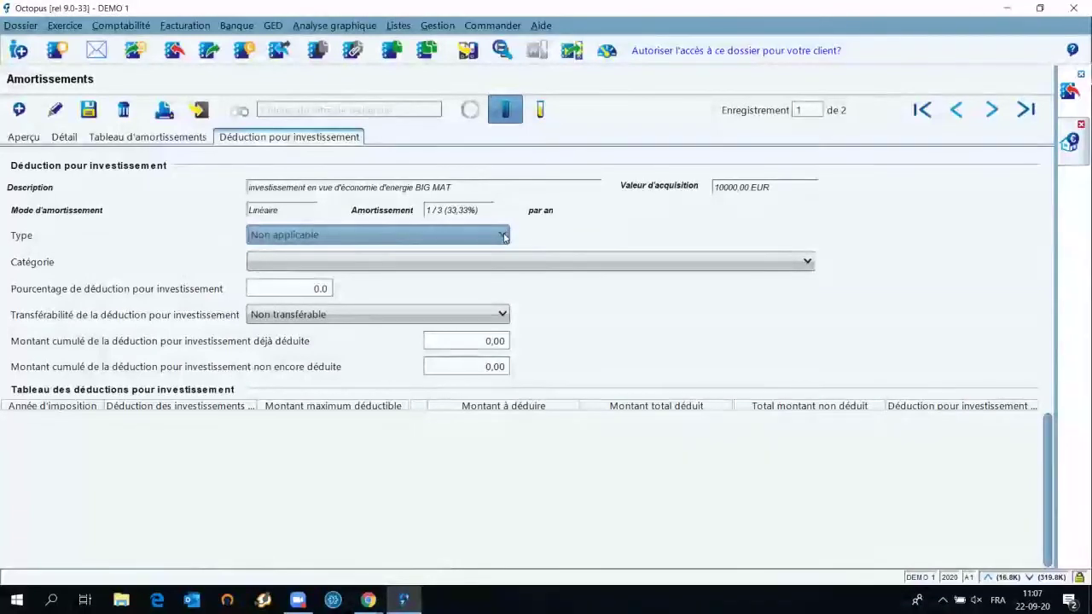
{"action": "left_click", "coordinate": [505, 237]}
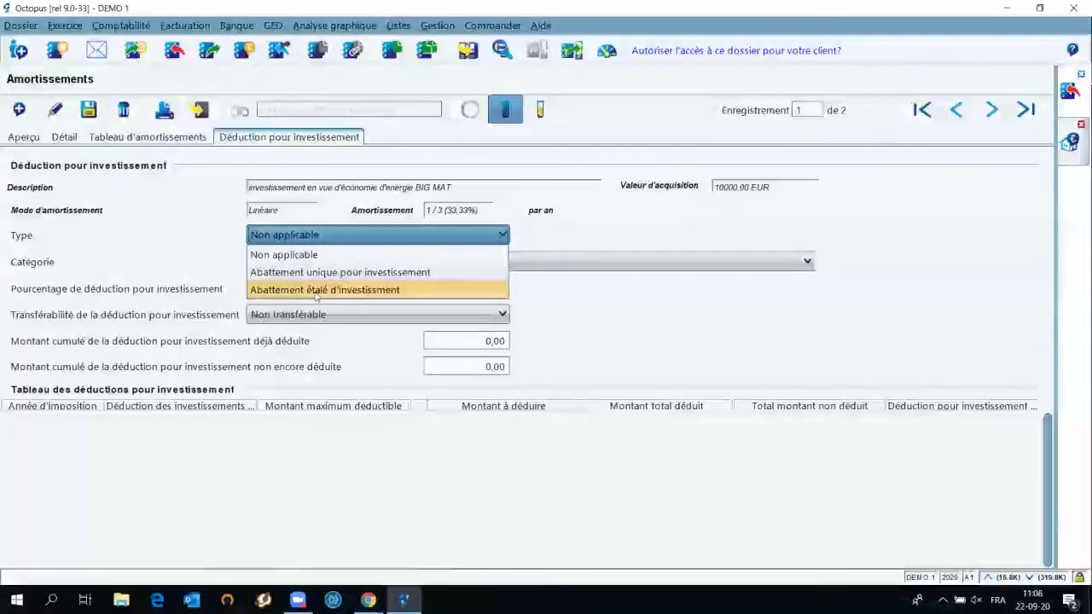
{"action": "left_click", "coordinate": [316, 291]}
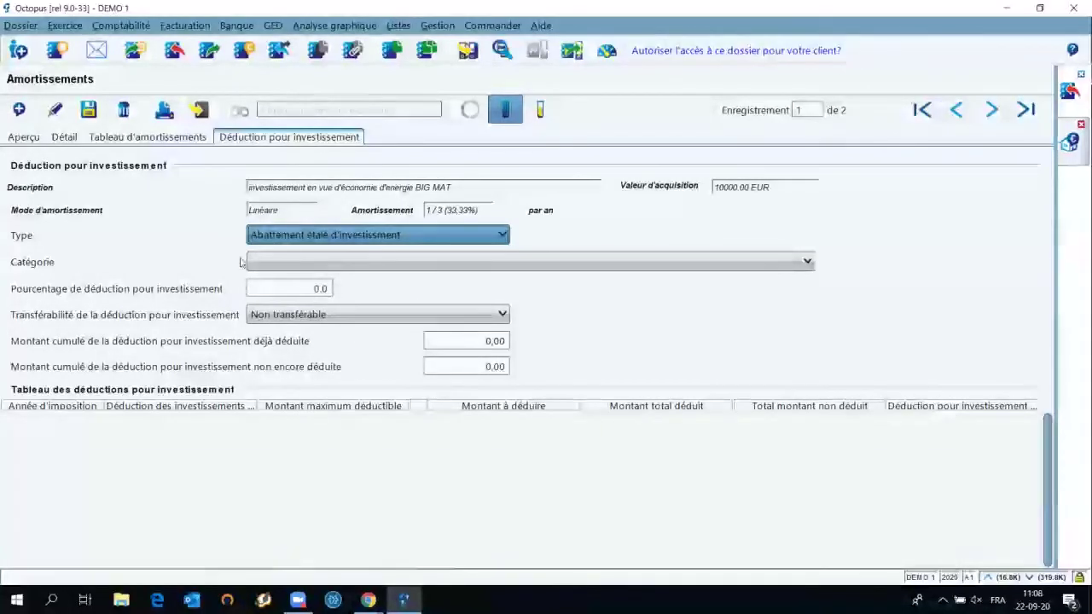
Step: Set the deduction category to Investissements économisant l'énergie and the deduction percentage to 13.5
{"action": "left_click", "coordinate": [807, 266]}
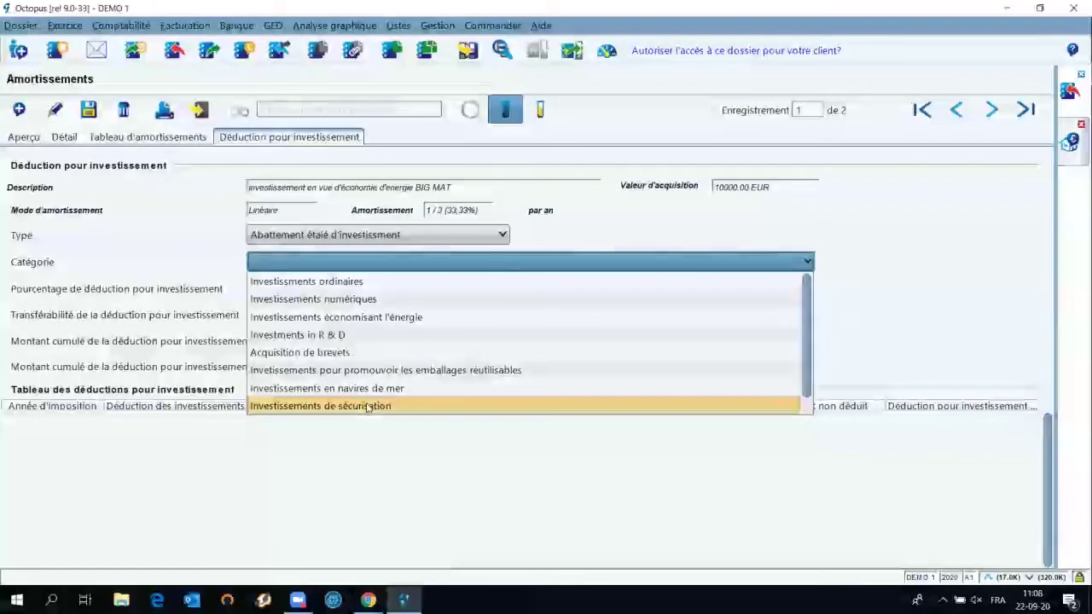
{"action": "left_click", "coordinate": [363, 317]}
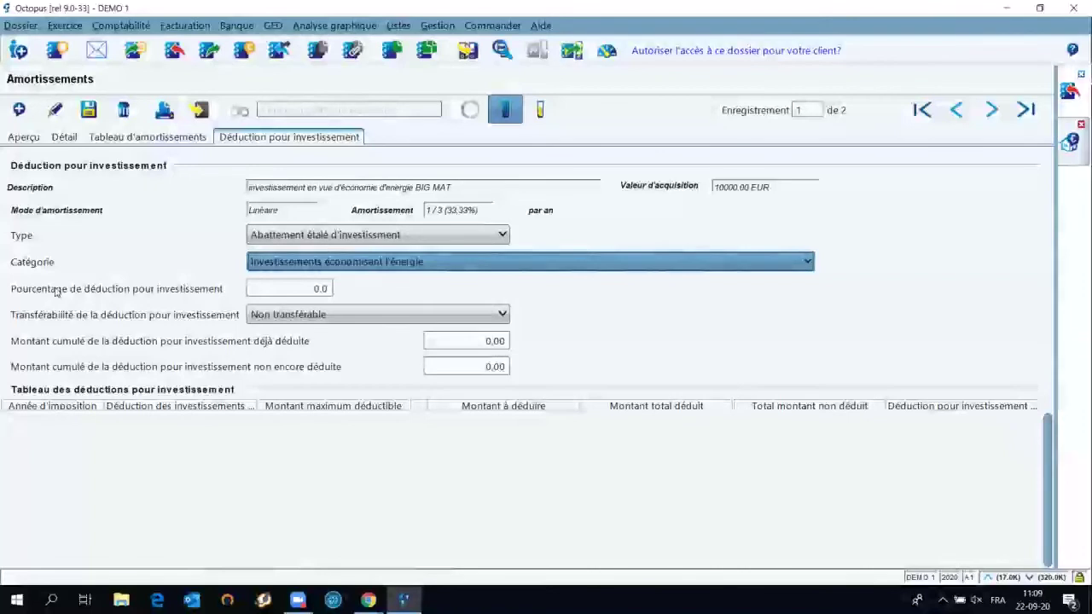
{"action": "left_click", "coordinate": [313, 287]}
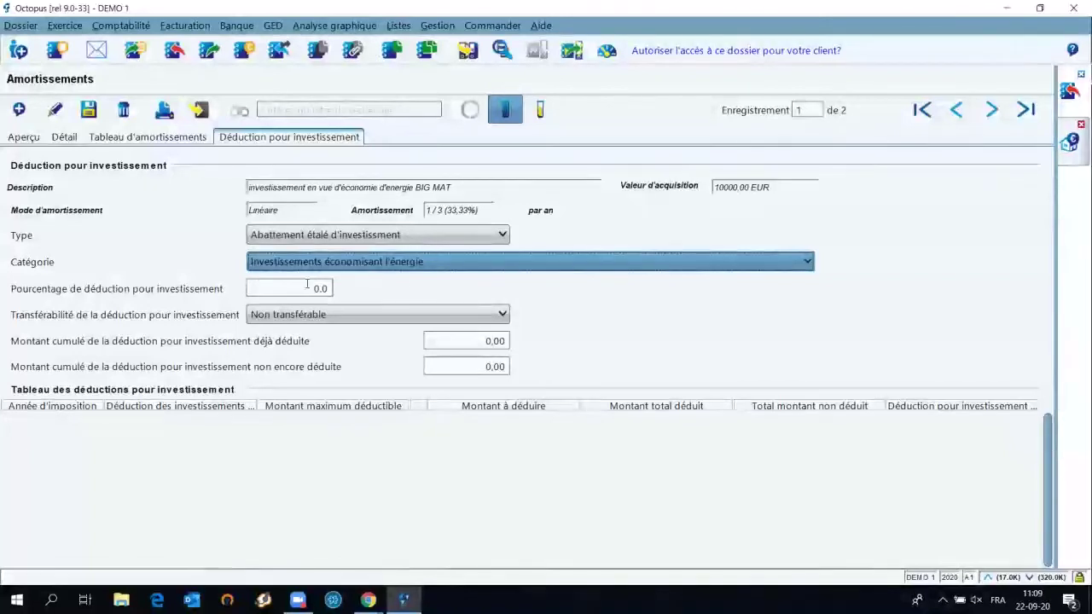
{"action": "type", "text": "1"}
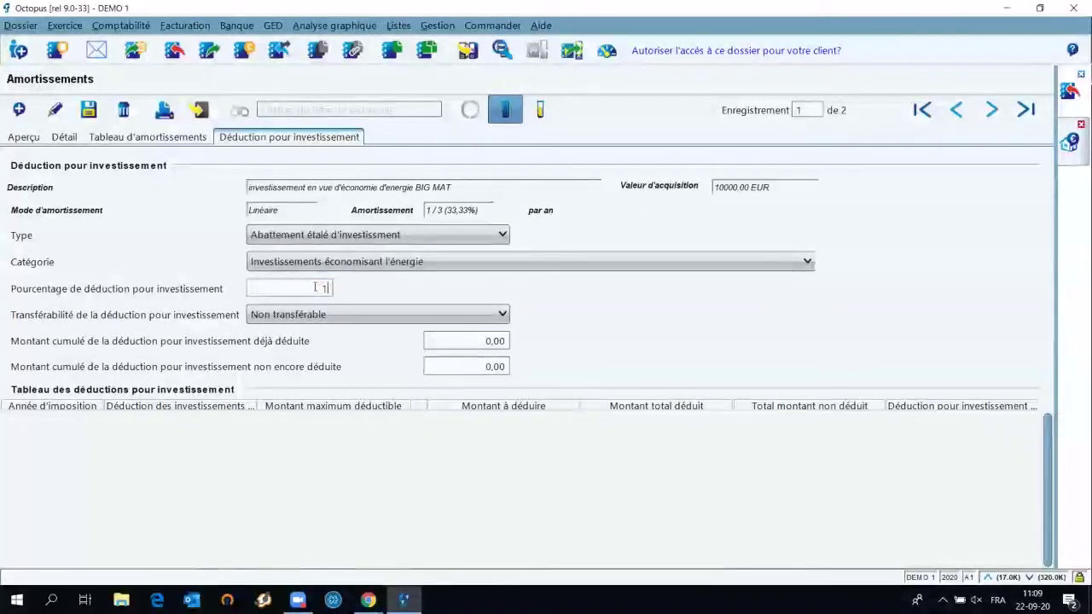
{"action": "type", "text": "3.5"}
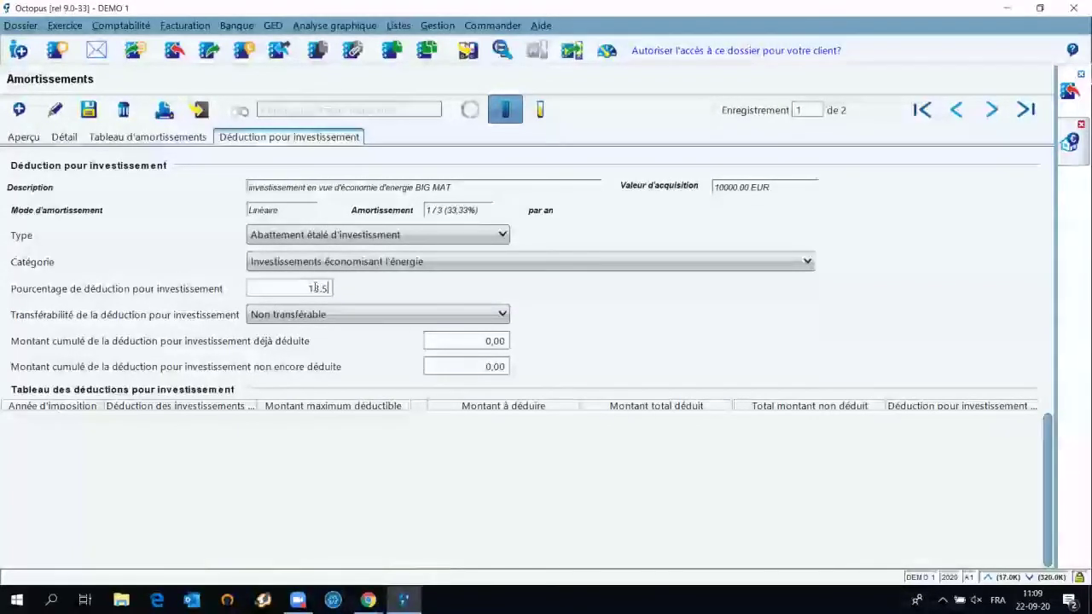
{"action": "key", "text": "Return"}
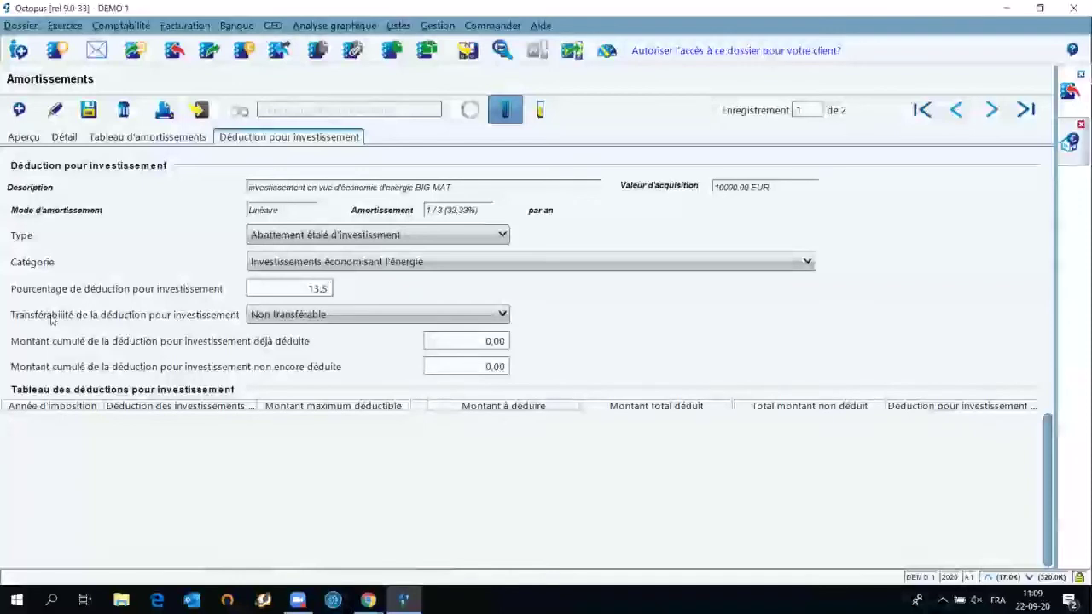
Step: Set the deduction's transferability to Transférable aux exercices fiscaux futurs and carry the full 2020 maximum into the amount to deduct
{"action": "left_click", "coordinate": [502, 317]}
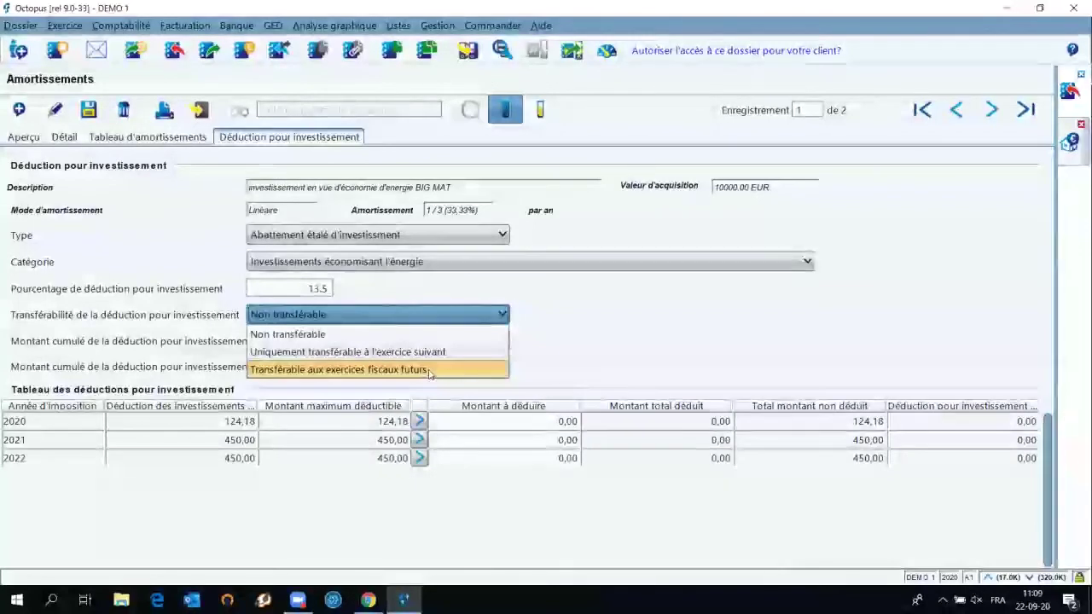
{"action": "left_click", "coordinate": [430, 371]}
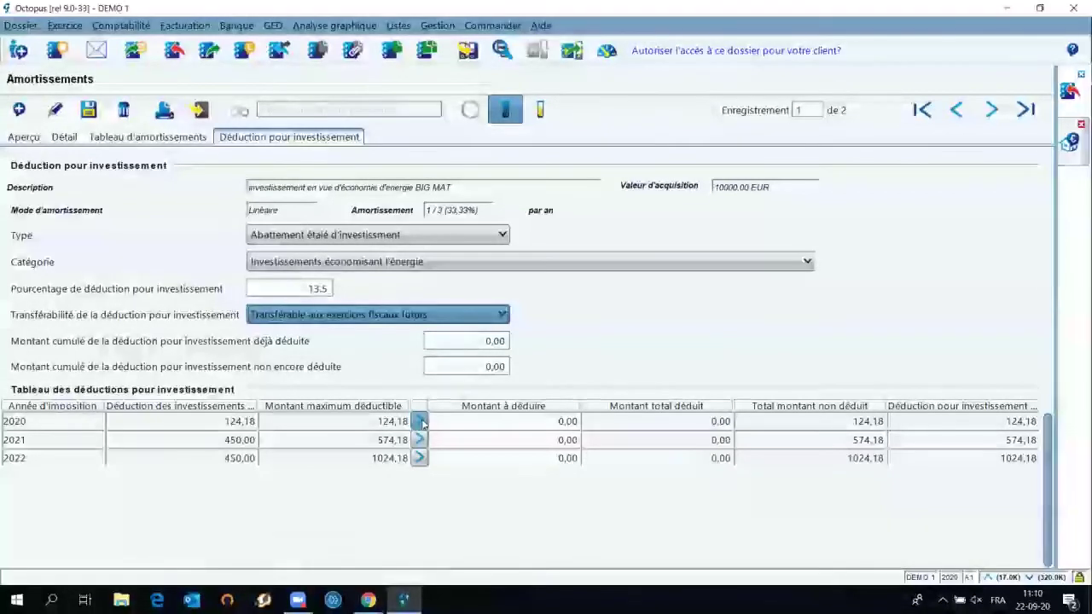
{"action": "left_click", "coordinate": [420, 421]}
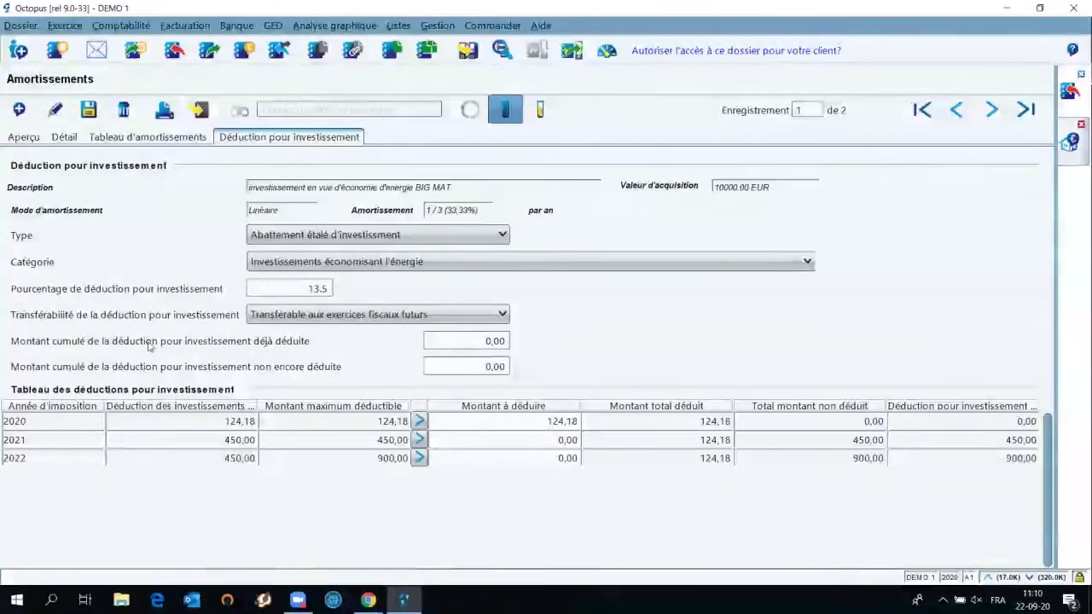
{"action": "left_click", "coordinate": [148, 344]}
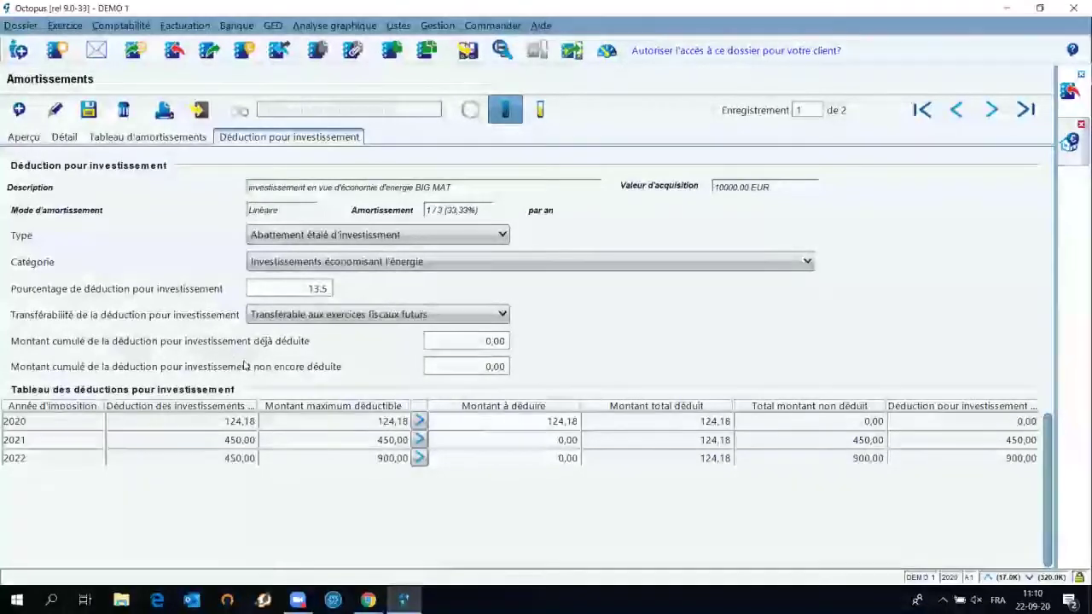
Step: Save the depreciation record, then close the depreciation and purchase entry screens
{"action": "left_click", "coordinate": [90, 111]}
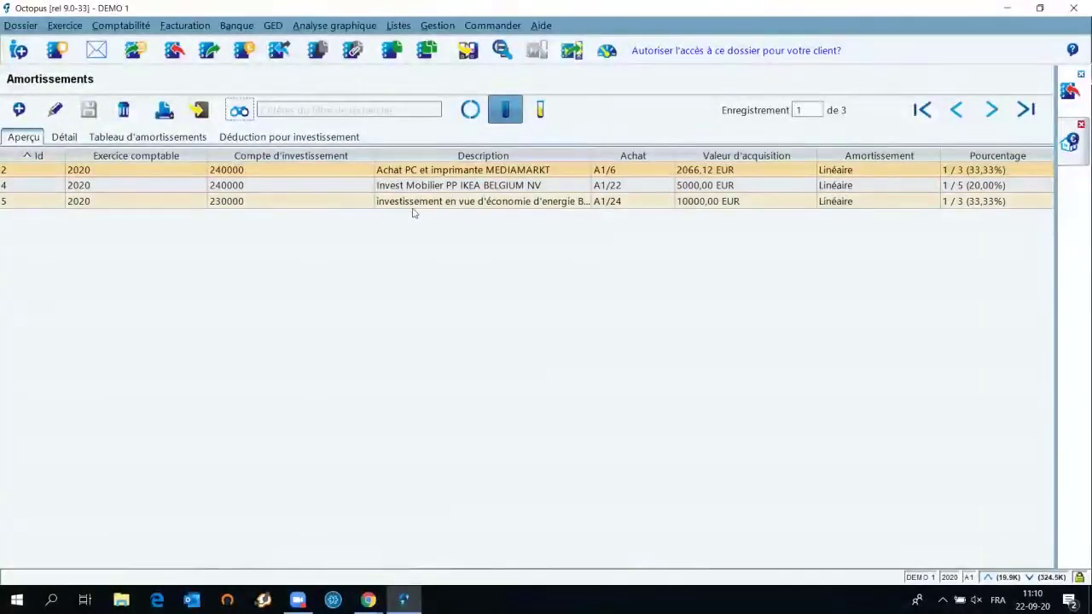
{"action": "left_click", "coordinate": [442, 210]}
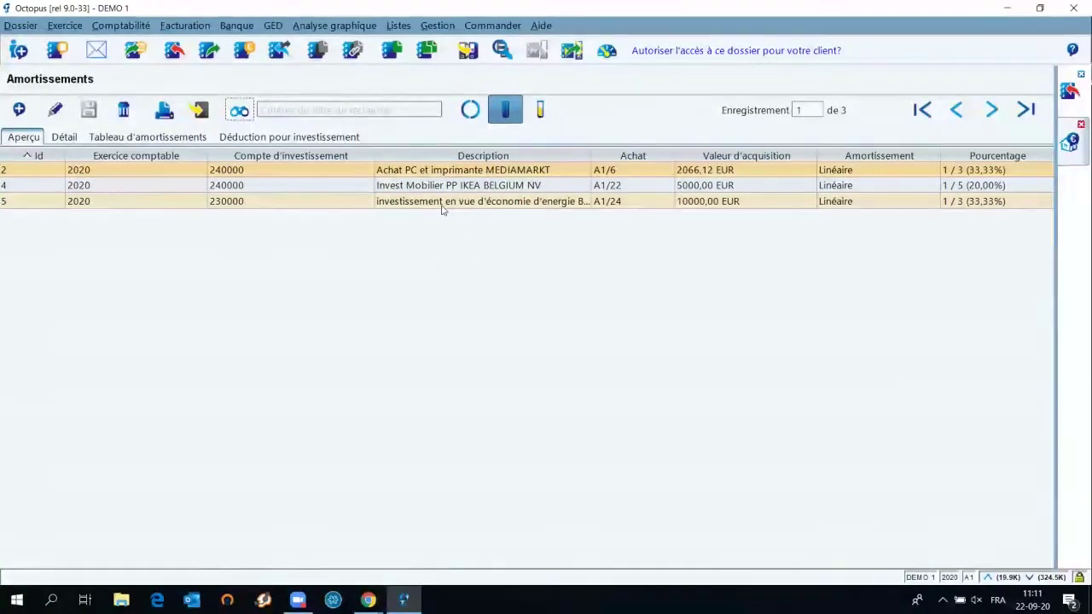
{"action": "left_click", "coordinate": [1070, 91]}
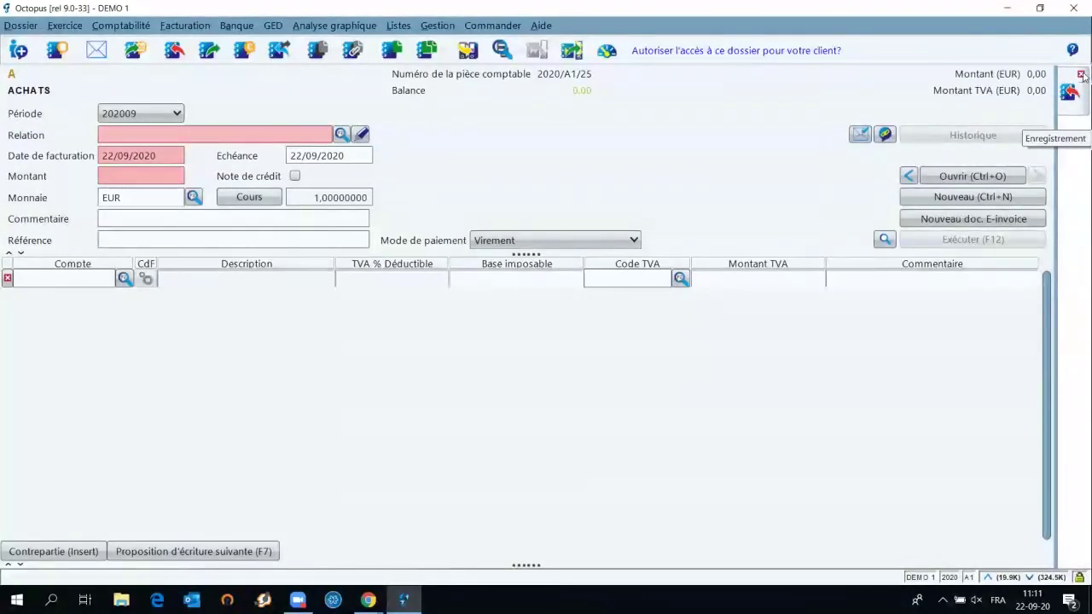
{"action": "left_click", "coordinate": [1081, 75]}
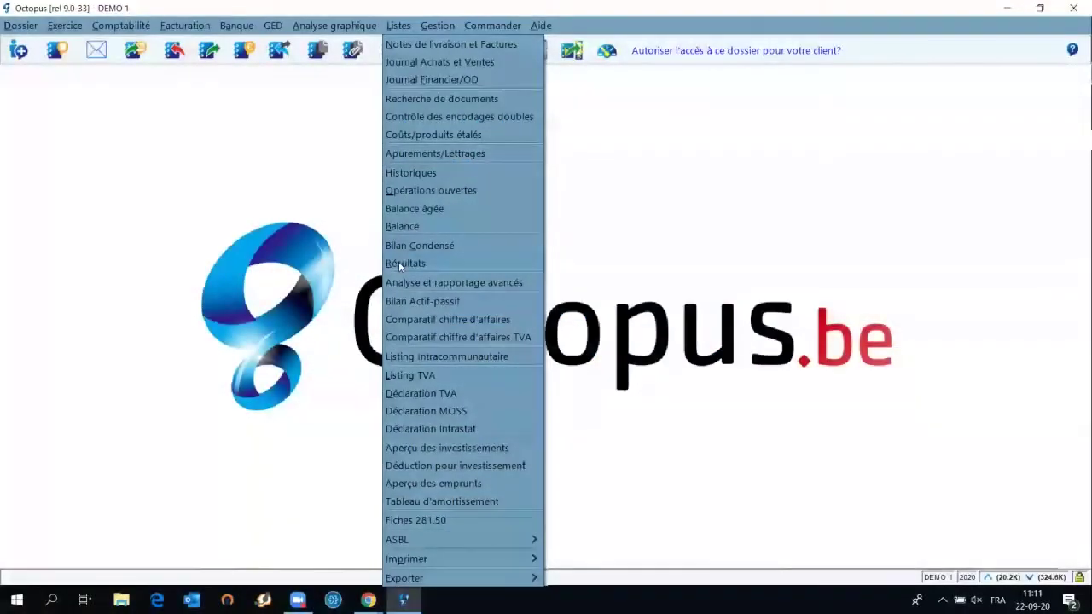
Step: Open the Résultats list and set its type to fiscal
{"action": "left_click", "coordinate": [398, 264]}
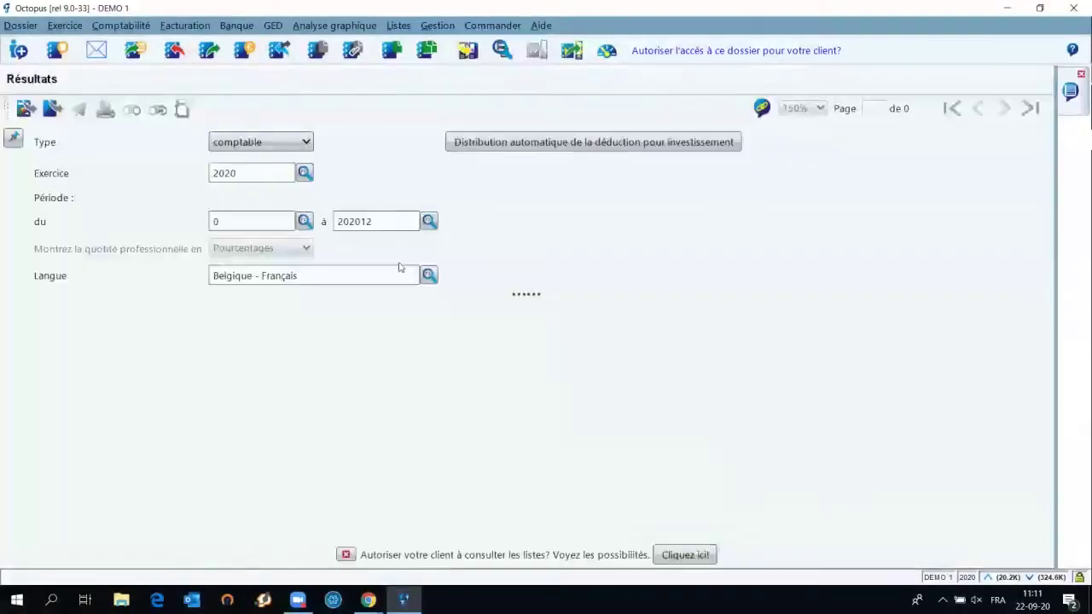
{"action": "left_click", "coordinate": [310, 146]}
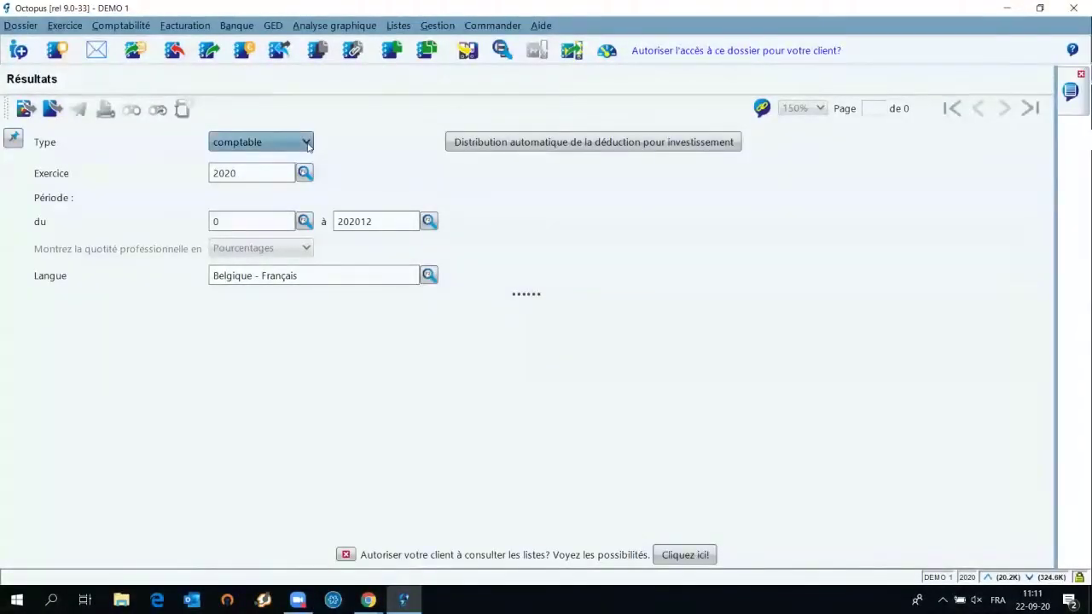
{"action": "left_click", "coordinate": [308, 146]}
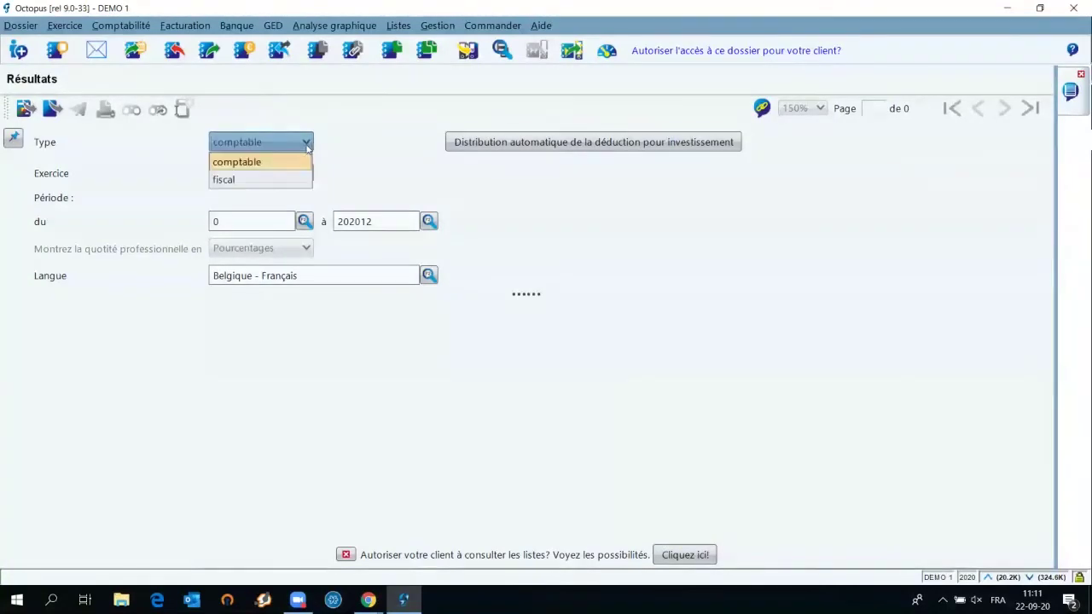
{"action": "left_click", "coordinate": [293, 183]}
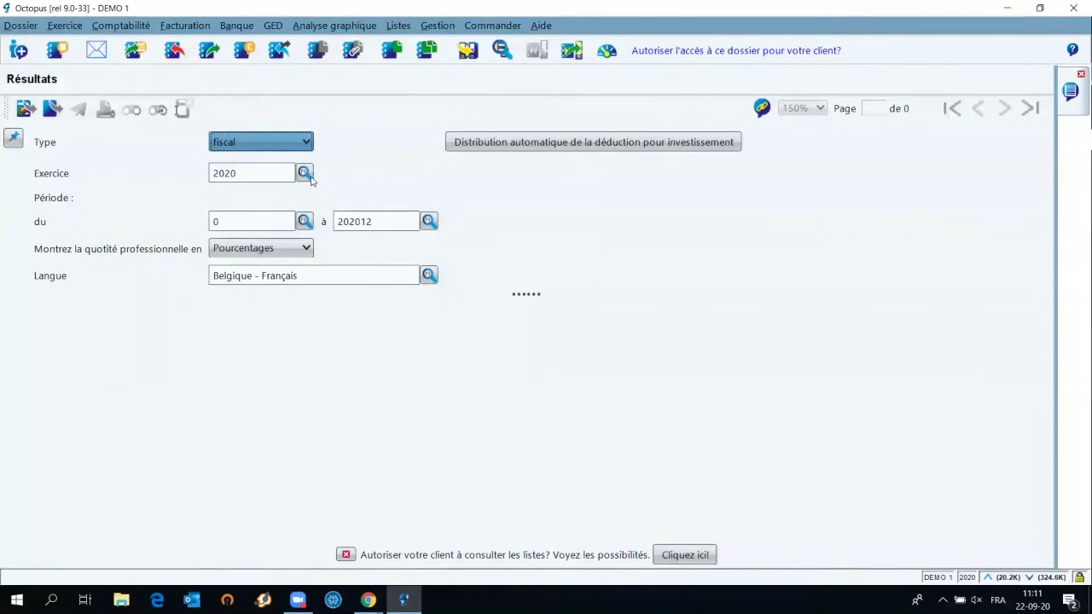
{"action": "left_click", "coordinate": [109, 259]}
{"action": "left_click", "coordinate": [109, 260]}
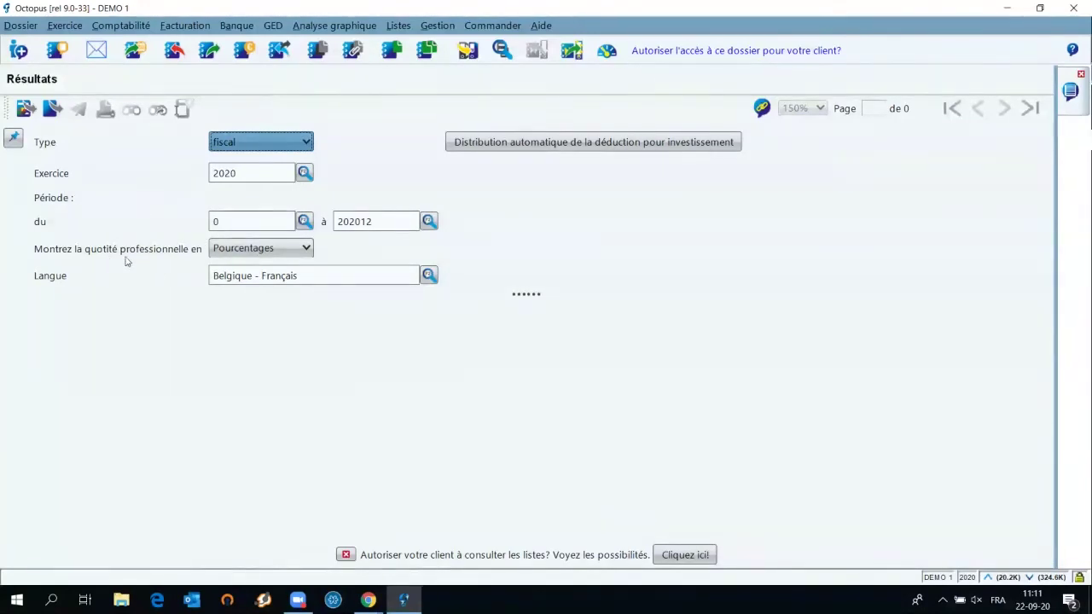
Step: Show the professional share as Pourcentages and generate the fiscal result report for financial year 2020
{"action": "left_click", "coordinate": [308, 249]}
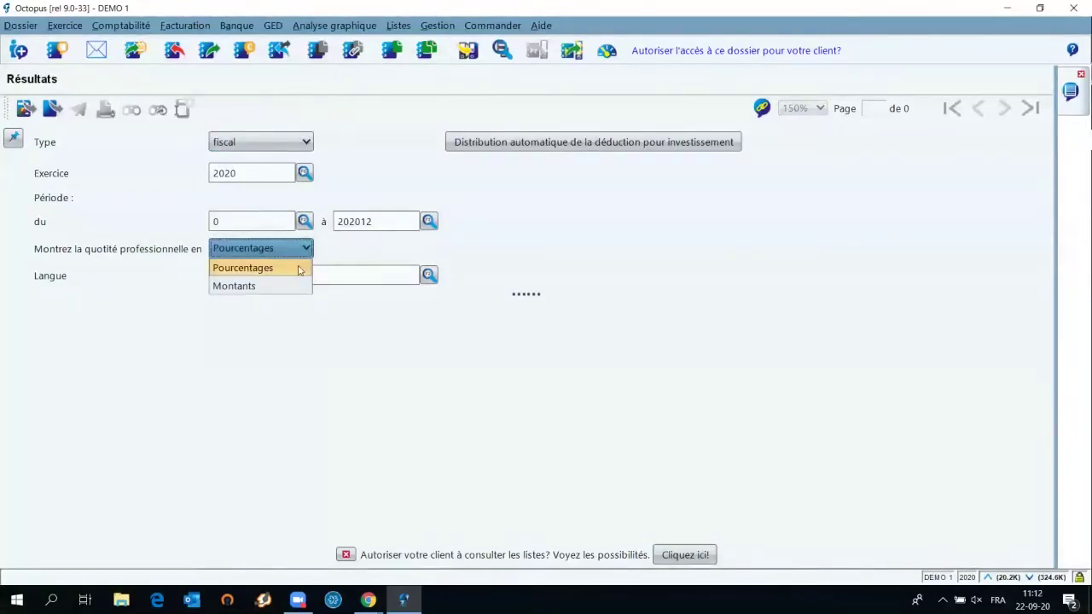
{"action": "left_click", "coordinate": [252, 269]}
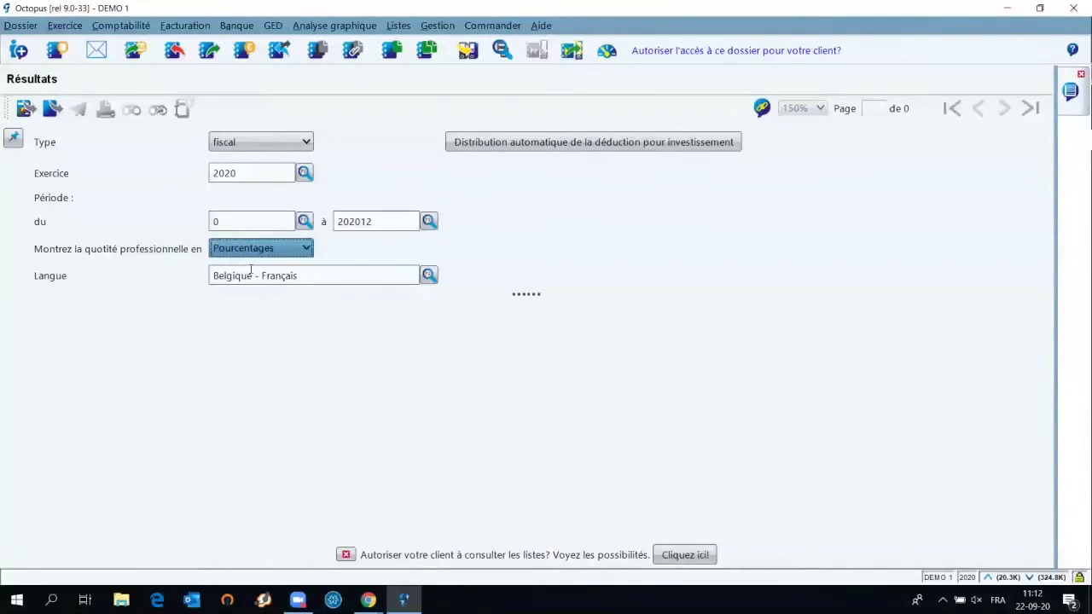
{"action": "left_click", "coordinate": [23, 109]}
{"action": "left_click", "coordinate": [24, 109]}
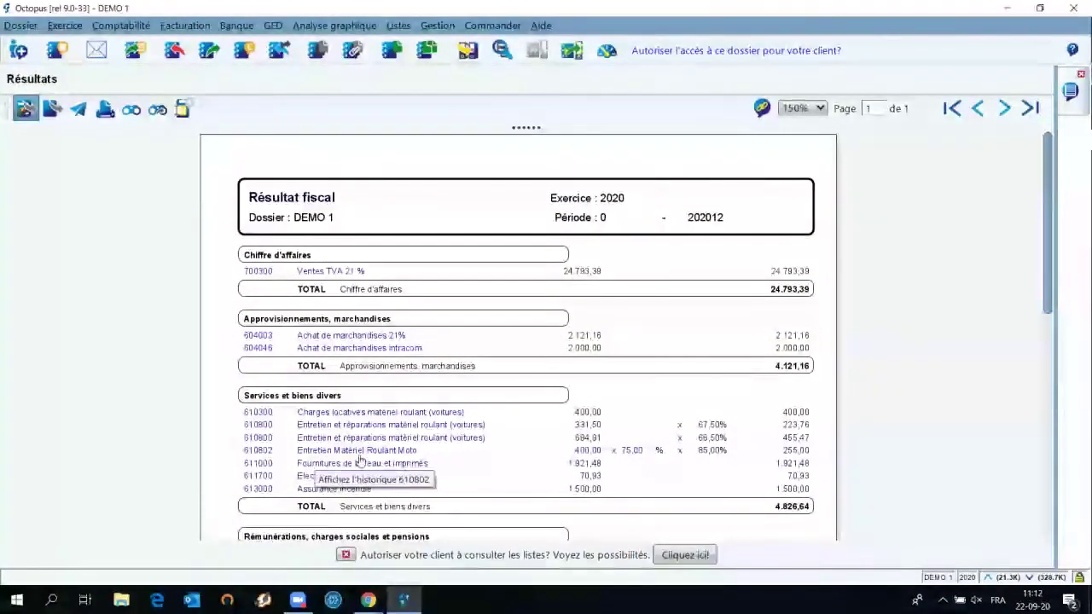
Step: Consult the non-professional history of account 610802, close it, and examine the Déduction fiscale line in the report's final summary
{"action": "left_click", "coordinate": [633, 451]}
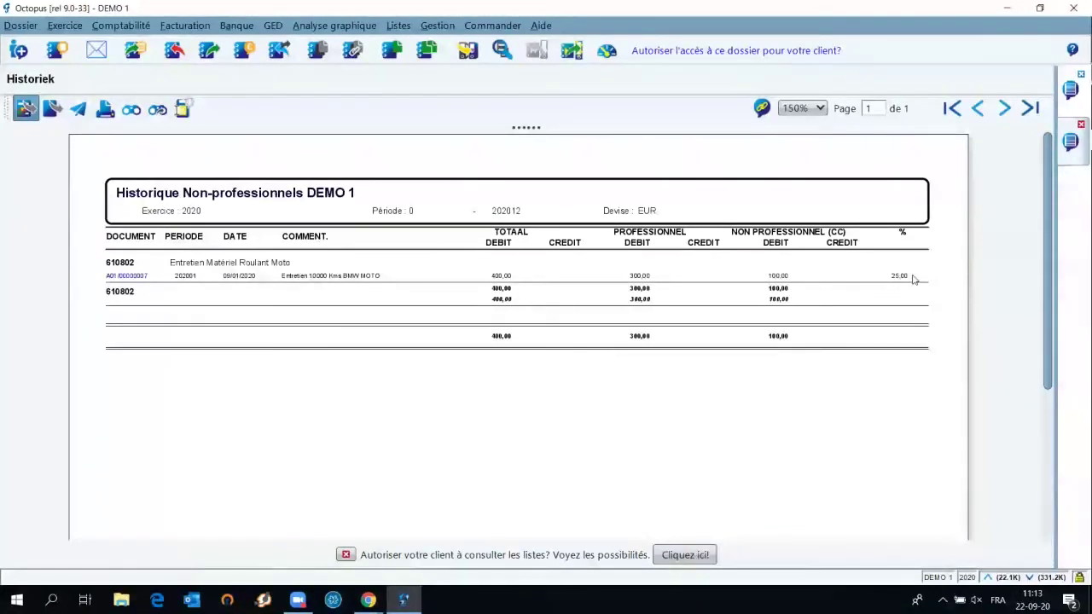
{"action": "left_click", "coordinate": [1081, 126]}
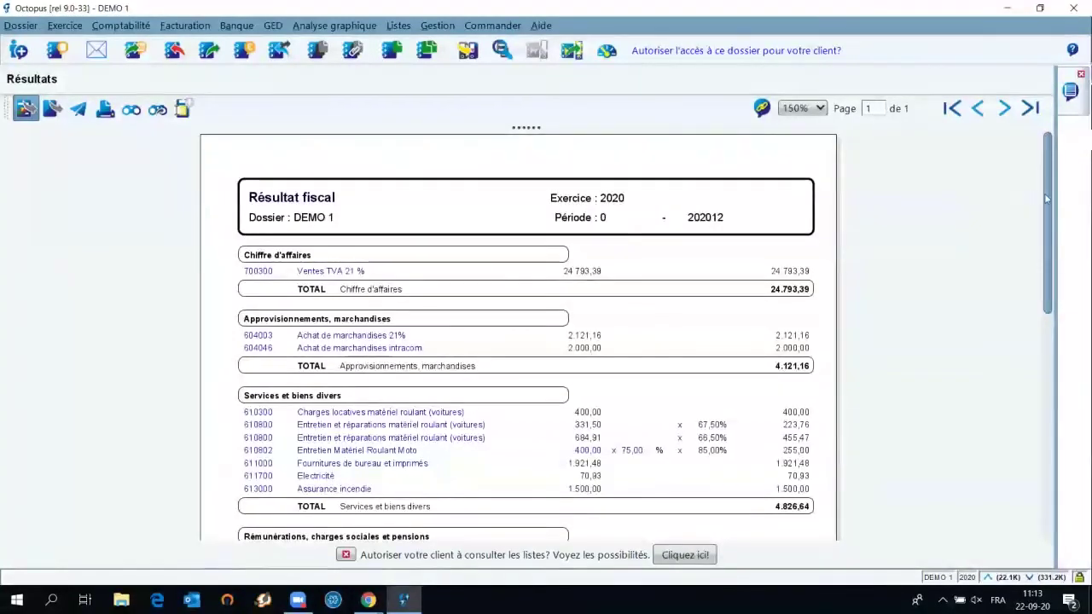
{"action": "left_click_drag", "start_coordinate": [1047, 199], "coordinate": [1045, 398]}
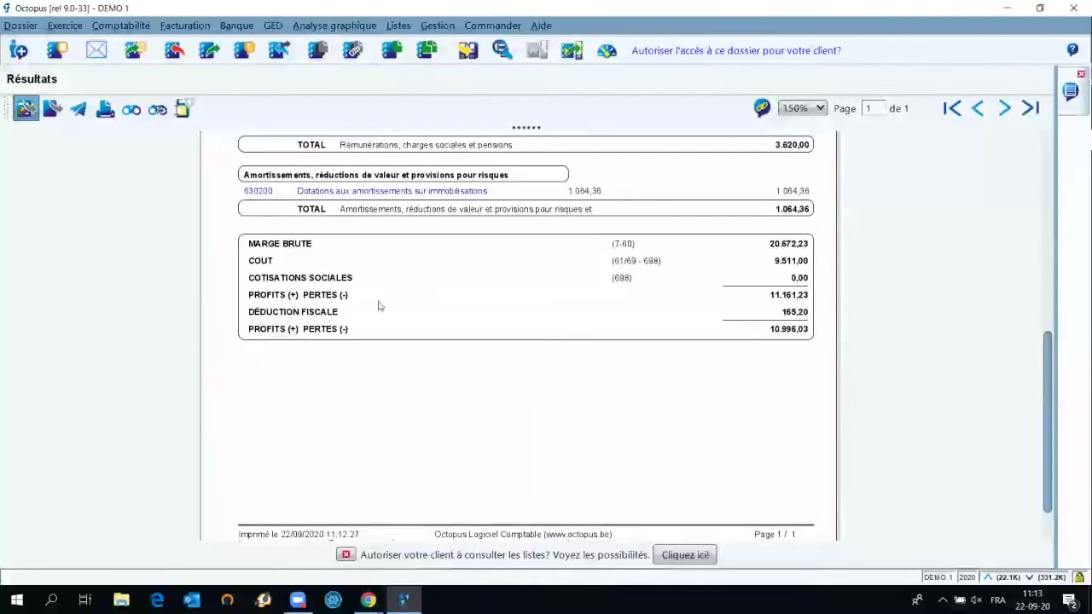
{"action": "left_click", "coordinate": [322, 314]}
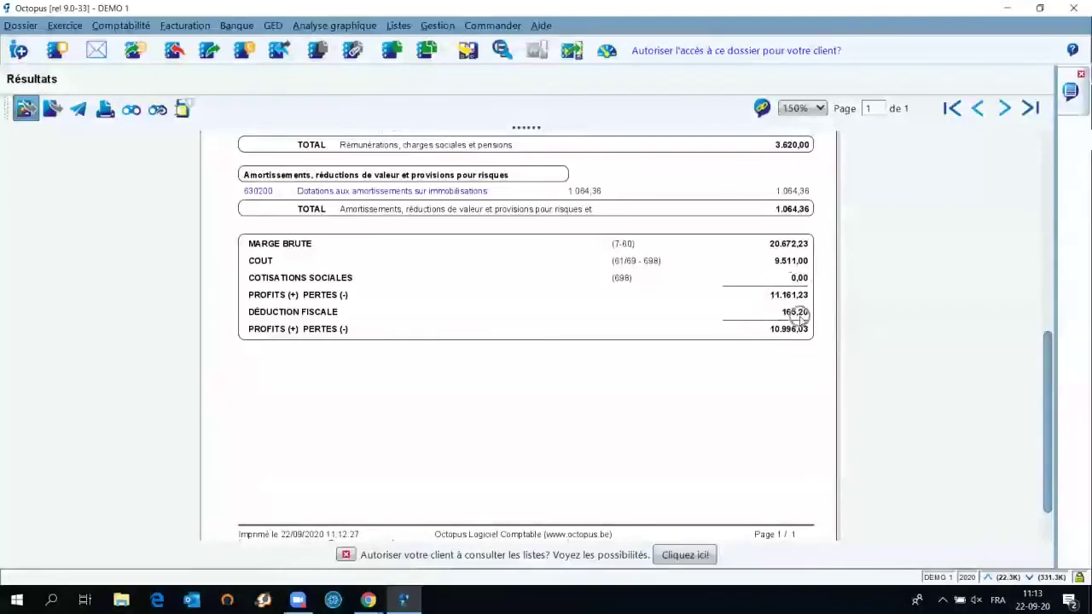
Step: Switch the professional share display to Montants and regenerate the fiscal result report
{"action": "left_click", "coordinate": [25, 109]}
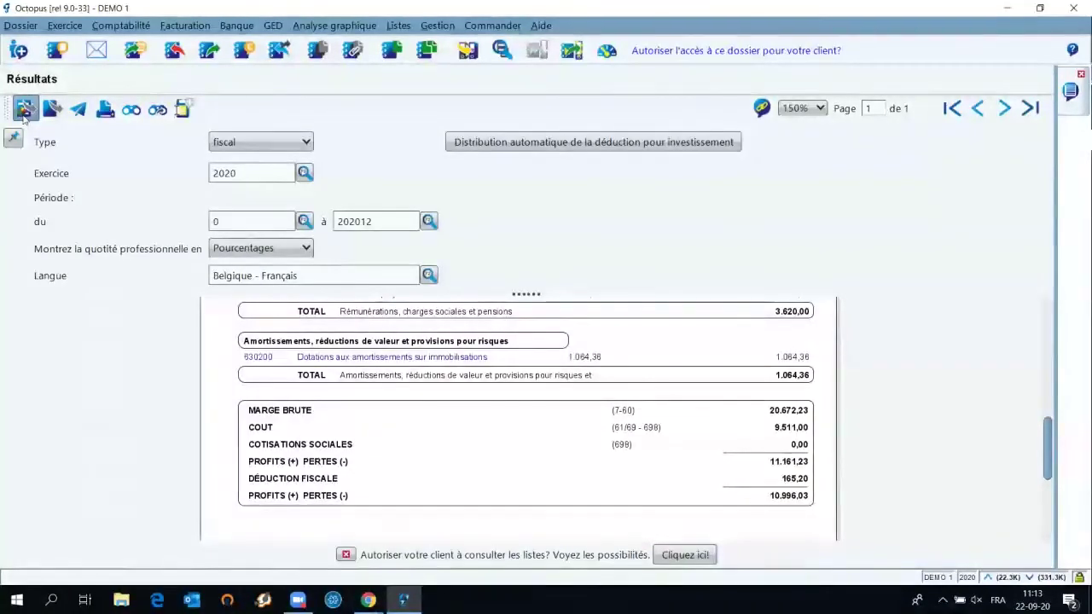
{"action": "left_click", "coordinate": [300, 248]}
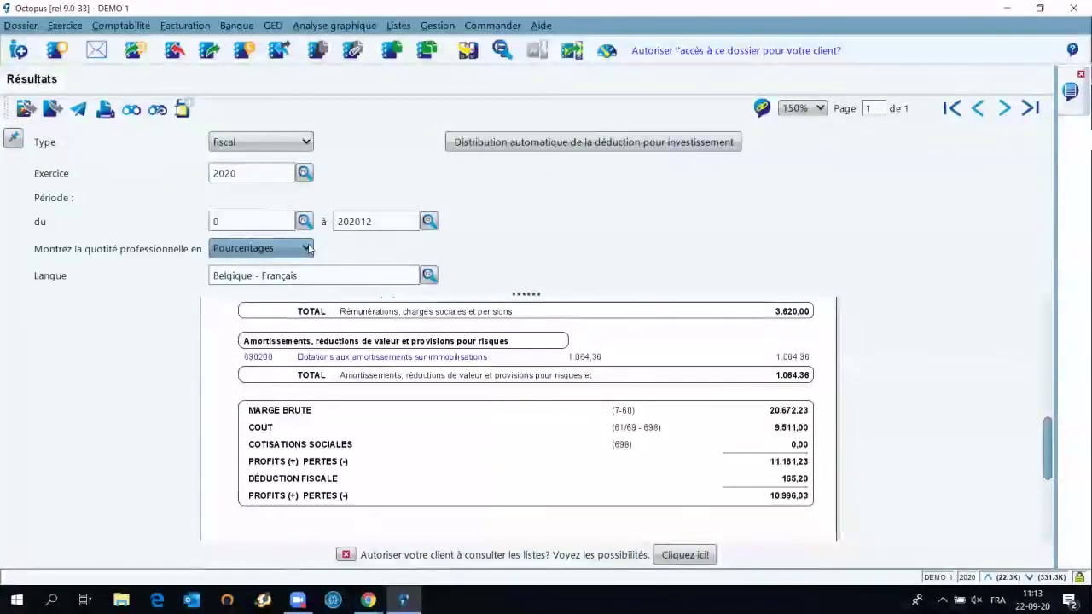
{"action": "left_click", "coordinate": [308, 248]}
{"action": "left_click", "coordinate": [296, 287]}
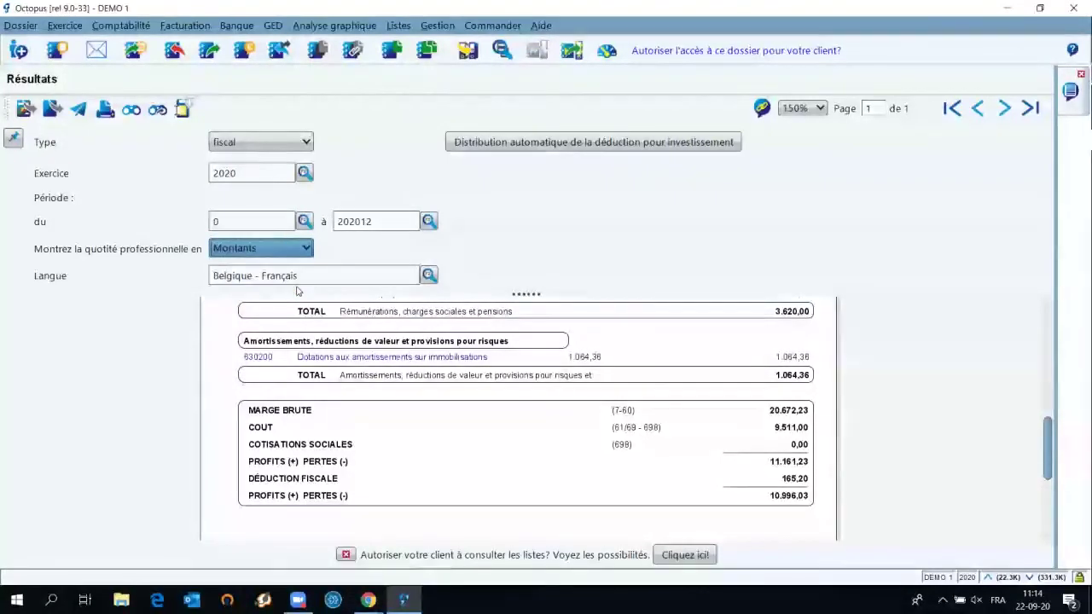
{"action": "left_click", "coordinate": [24, 109]}
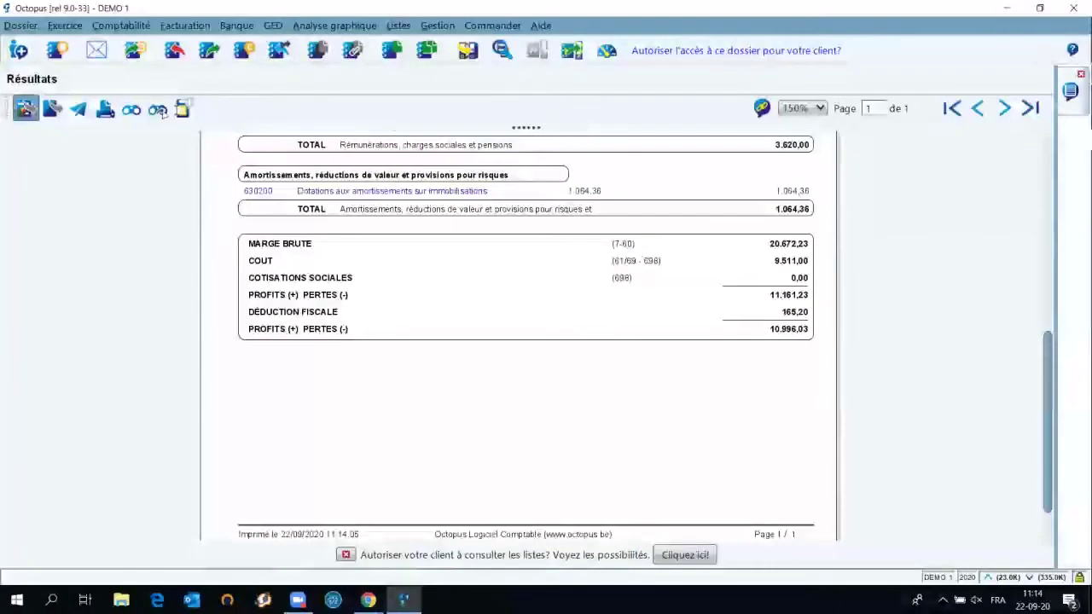
Step: Examine the non-professional amount of account 610802 Entretien Matériel Roulant Moto under Services et biens divers
{"action": "scroll", "coordinate": [1053, 369], "scroll_direction": "up", "scroll_amount": 3}
{"action": "scroll", "coordinate": [1054, 368], "scroll_direction": "up", "scroll_amount": 3}
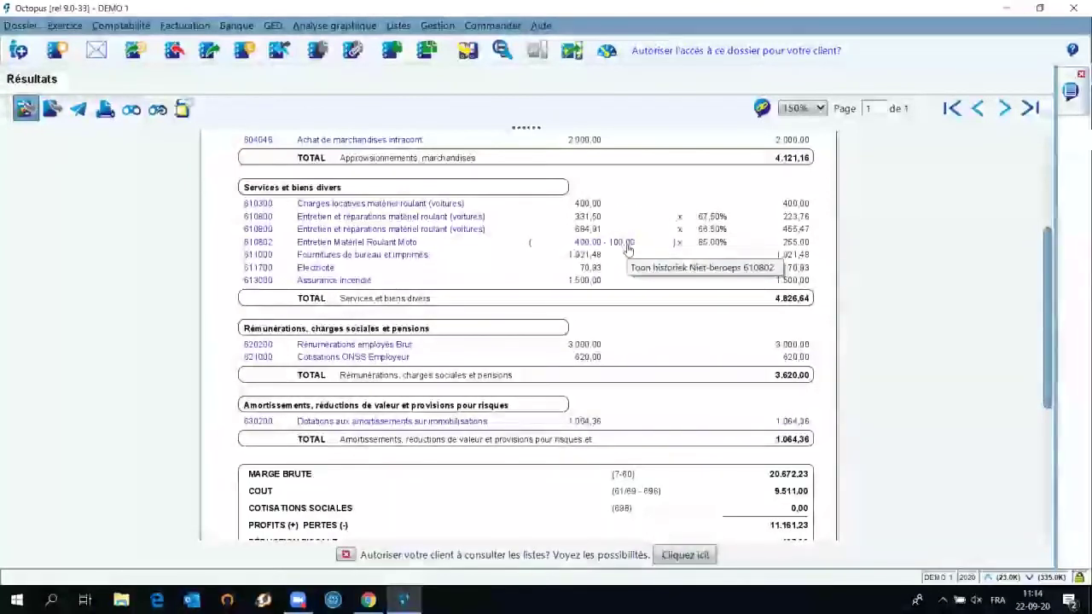
{"action": "left_click", "coordinate": [629, 248]}
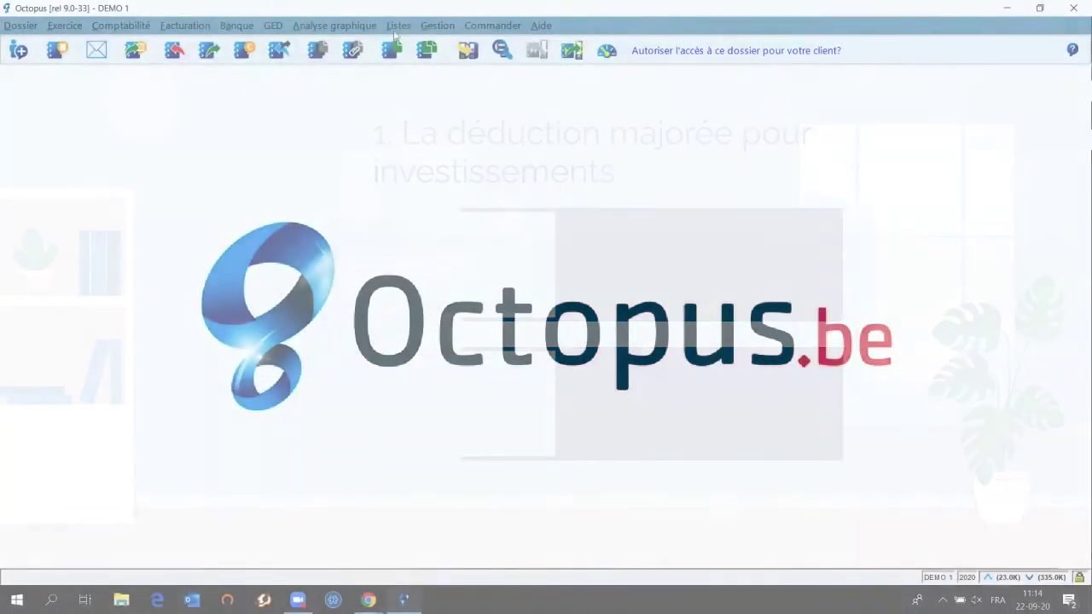
Step: Generate the Déduction pour investissement list for financial year 2020
{"action": "left_click", "coordinate": [396, 27]}
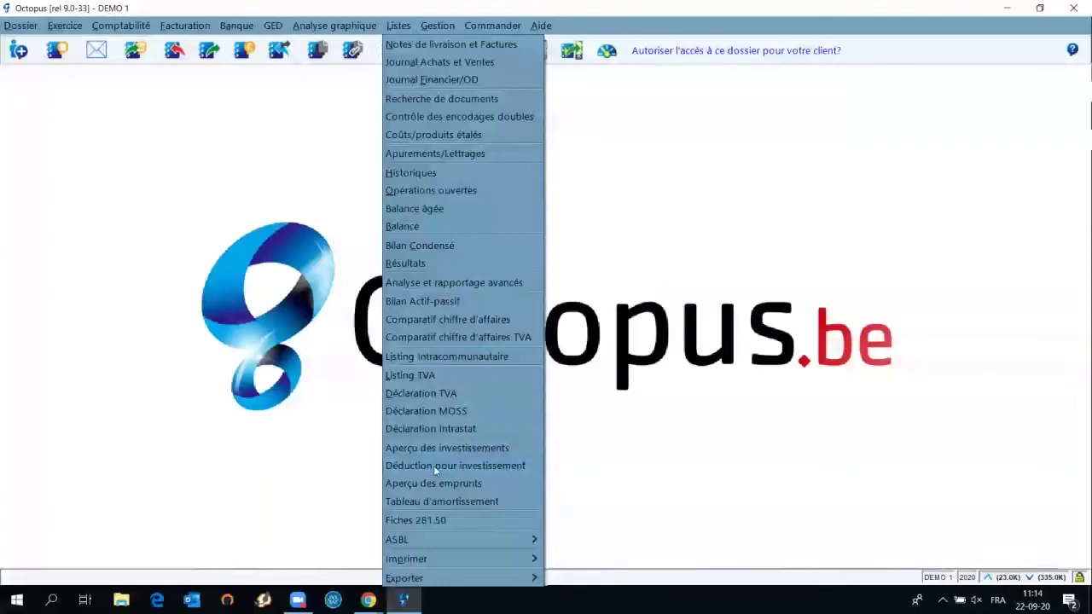
{"action": "left_click", "coordinate": [435, 466]}
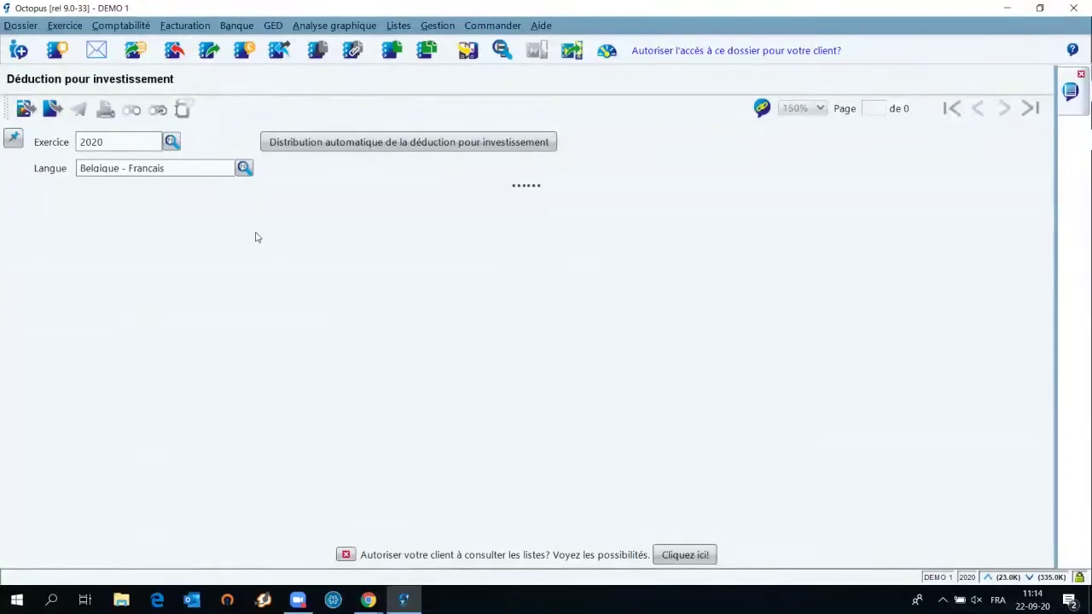
{"action": "left_click", "coordinate": [26, 109]}
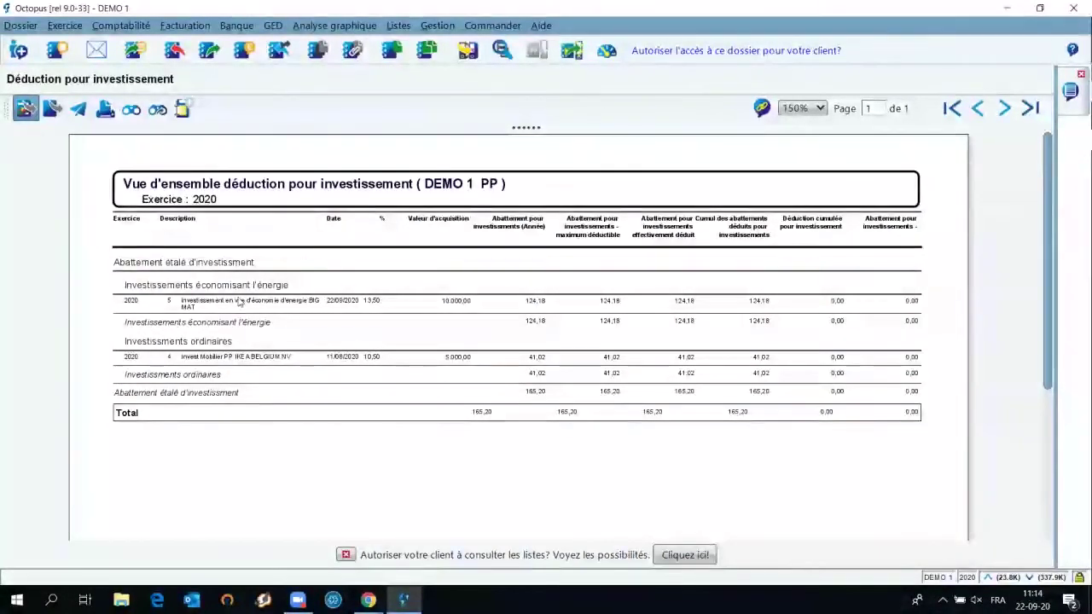
Step: Review the energy-saving investment row and the deduction columns of the overview, then close the list
{"action": "key", "text": "ctrl"}
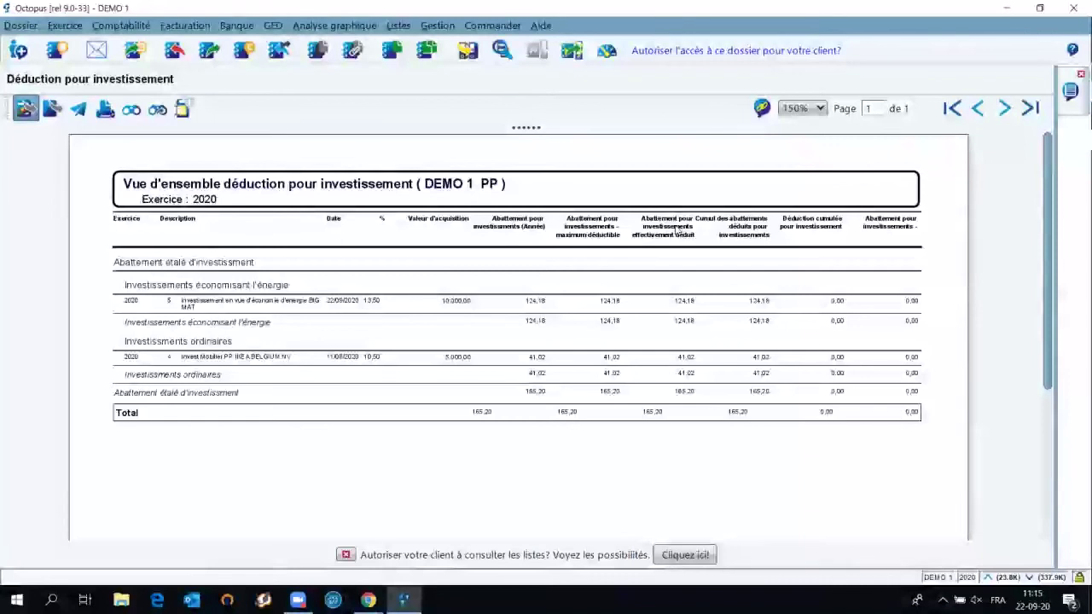
{"action": "left_click", "coordinate": [676, 228]}
{"action": "left_click", "coordinate": [742, 229]}
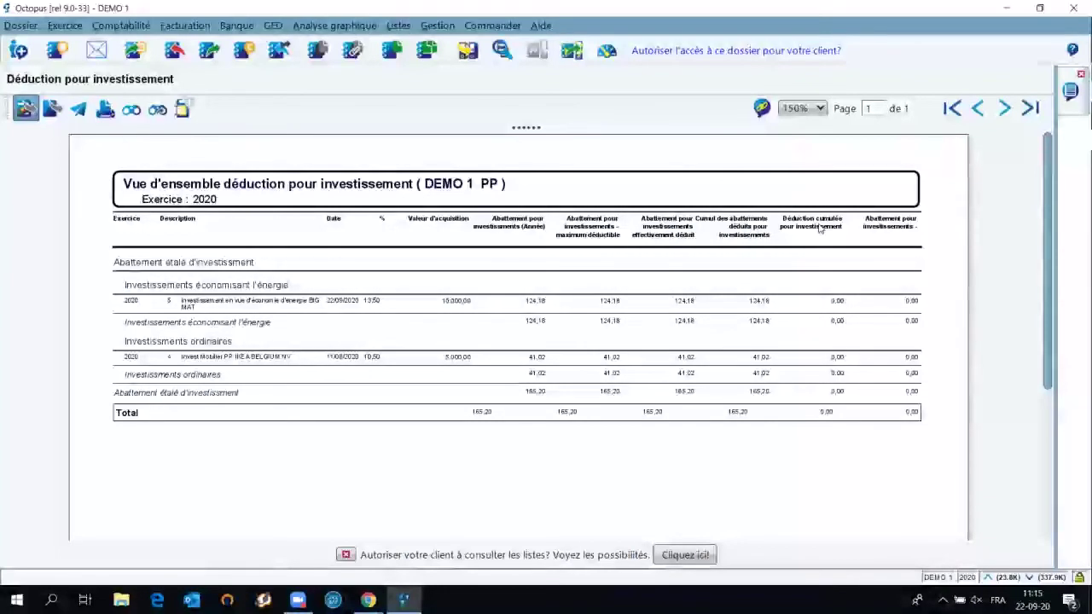
{"action": "left_click", "coordinate": [1081, 76]}
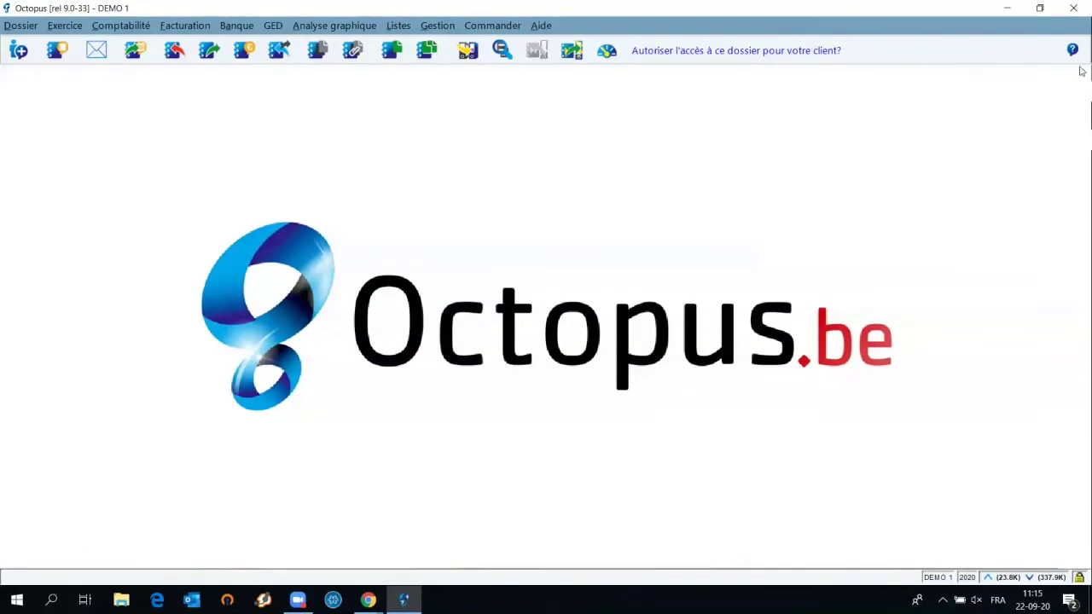
Step: Open the online manual's Rel. 90-33 - Septembre 2020 release notes and follow the investment deduction link to its help page
{"action": "left_click", "coordinate": [1073, 52]}
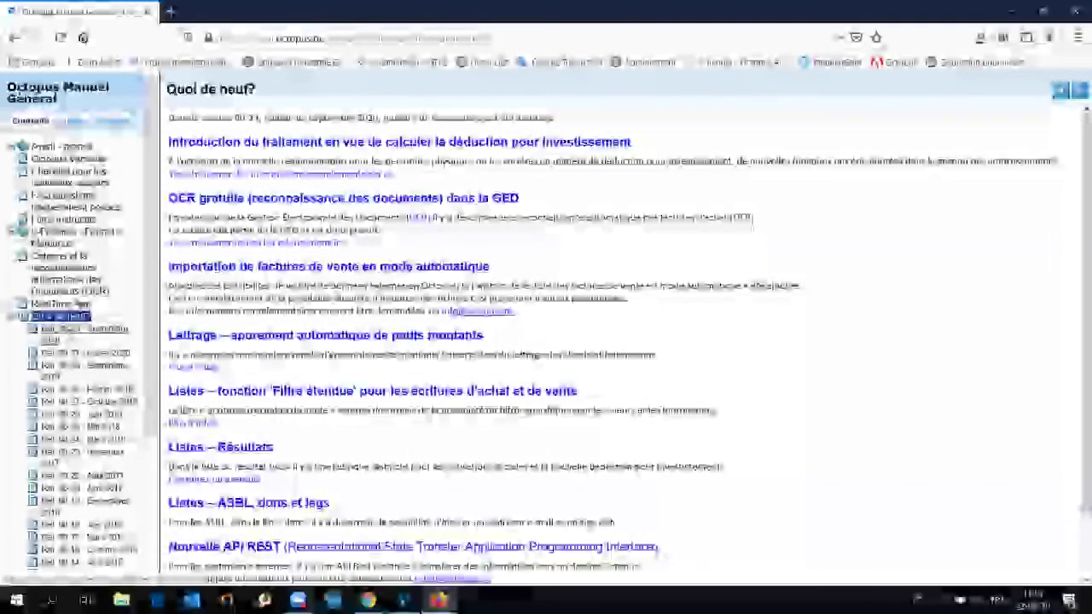
{"action": "left_click", "coordinate": [77, 331]}
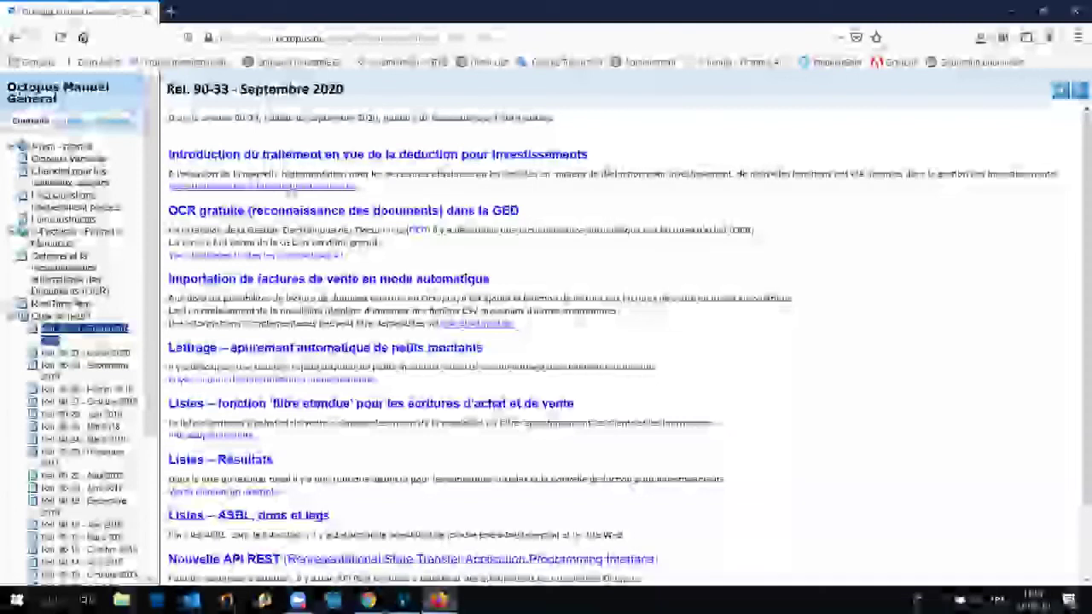
{"action": "left_click", "coordinate": [290, 186]}
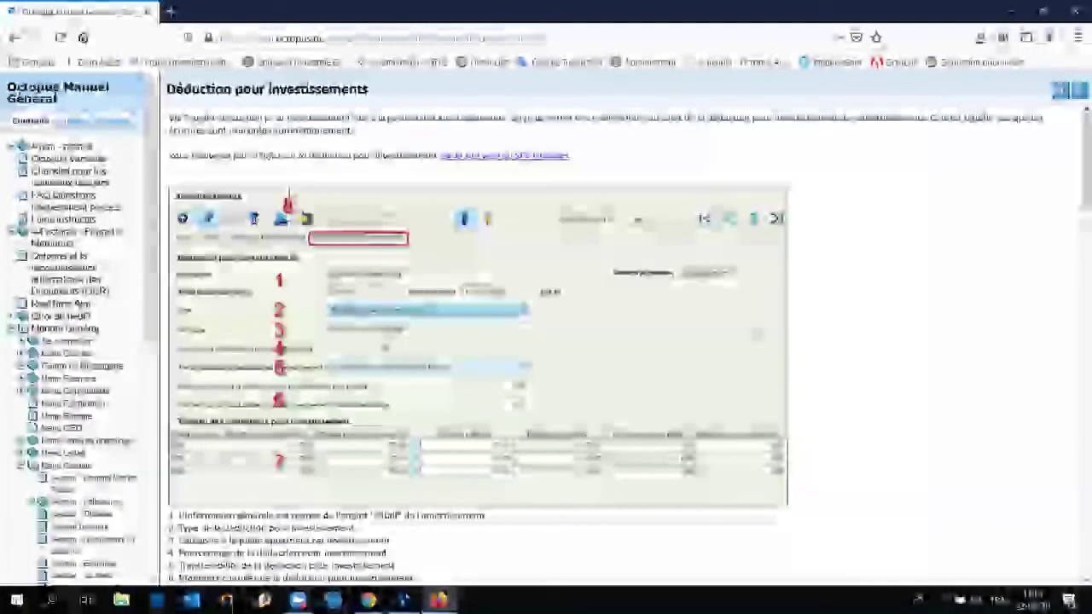
Step: Consult the SPF Finances page on Déduction pour investissement, close it, and return to the release notes
{"action": "left_click", "coordinate": [487, 156]}
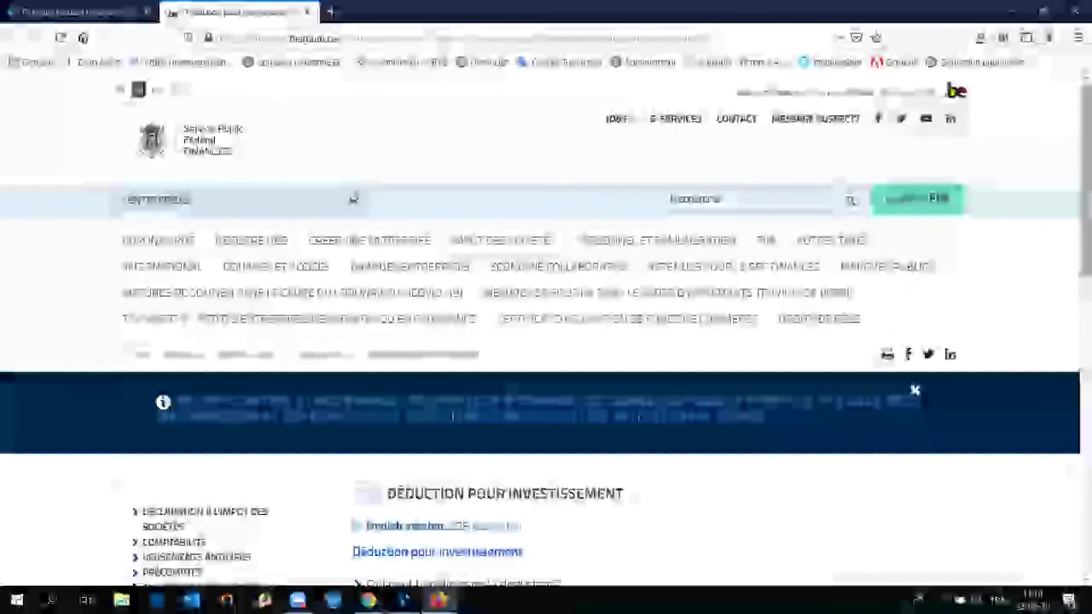
{"action": "left_click_drag", "start_coordinate": [1088, 163], "coordinate": [1088, 286]}
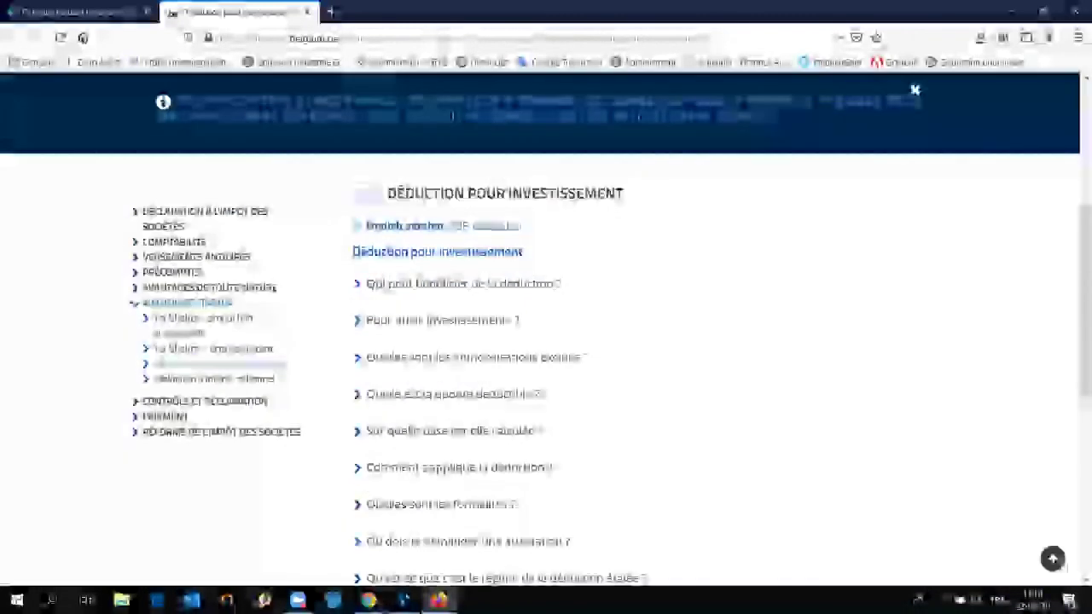
{"action": "left_click", "coordinate": [307, 12]}
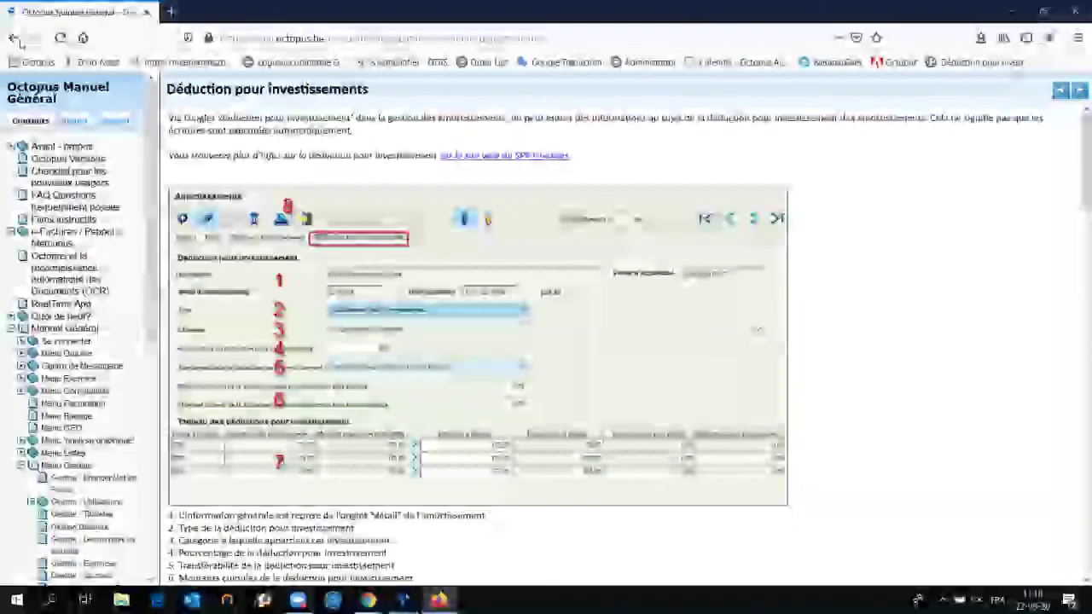
{"action": "left_click", "coordinate": [13, 38]}
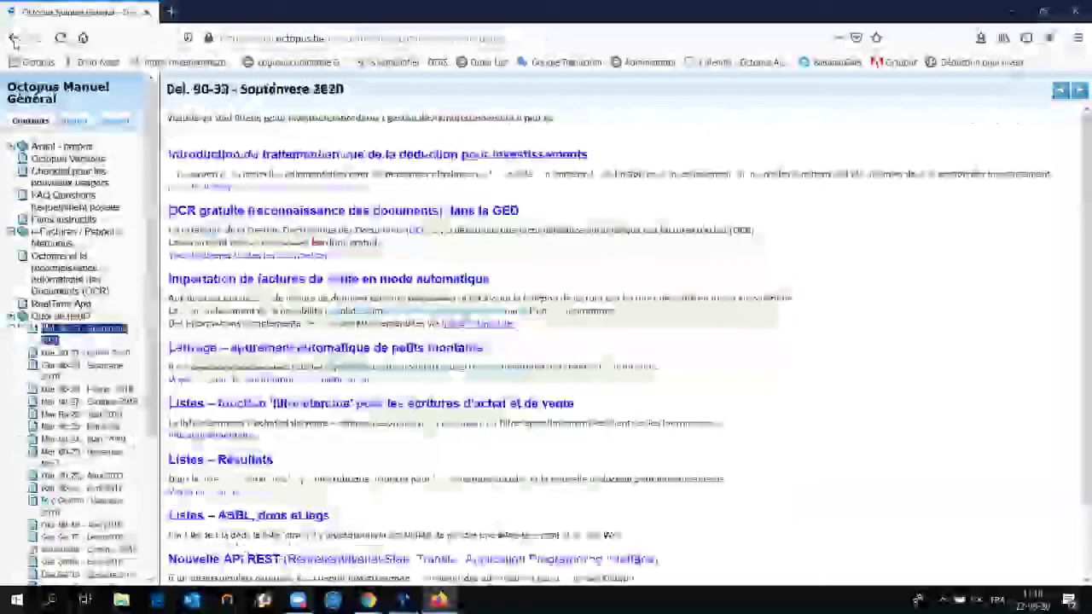
Step: Switch back to Octopus and open the Apurer/lettrer Fournisseurs overview
{"action": "key", "text": "alt+Tab"}
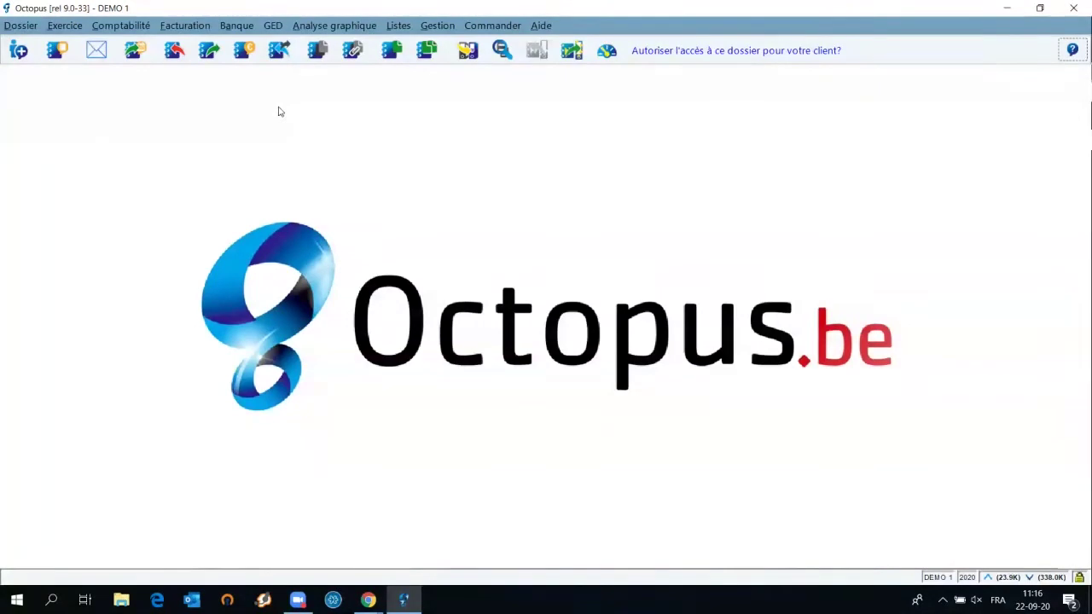
{"action": "left_click", "coordinate": [132, 28]}
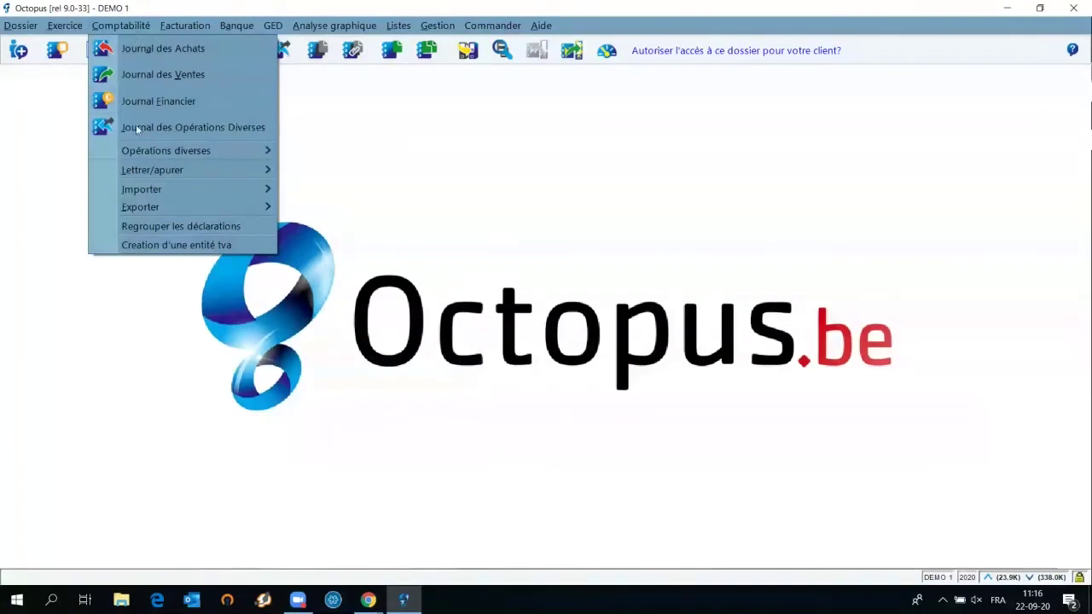
{"action": "mouse_move", "coordinate": [151, 171]}
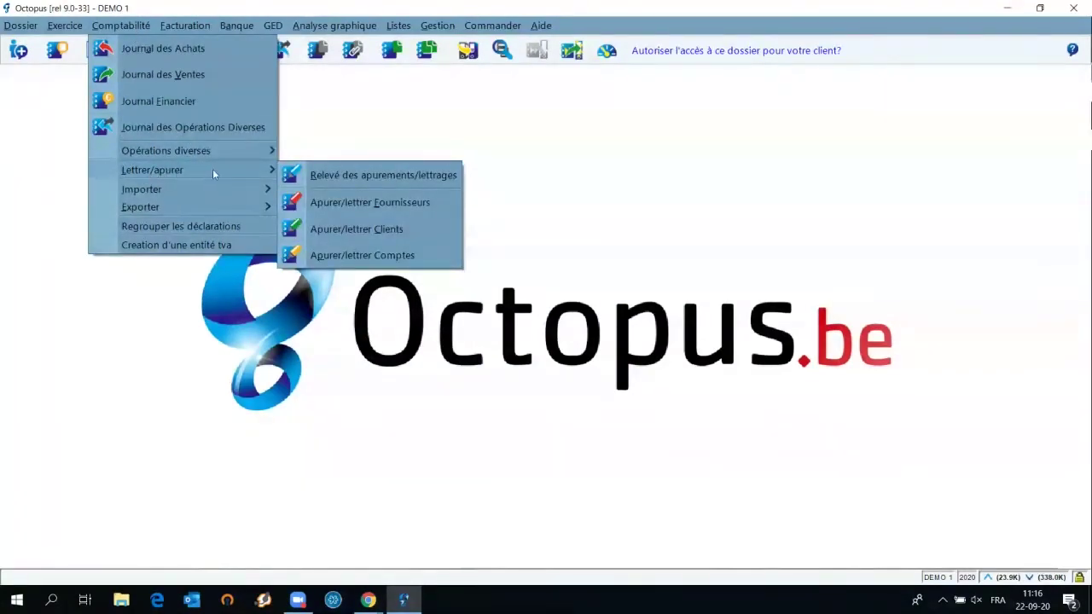
{"action": "left_click", "coordinate": [391, 205]}
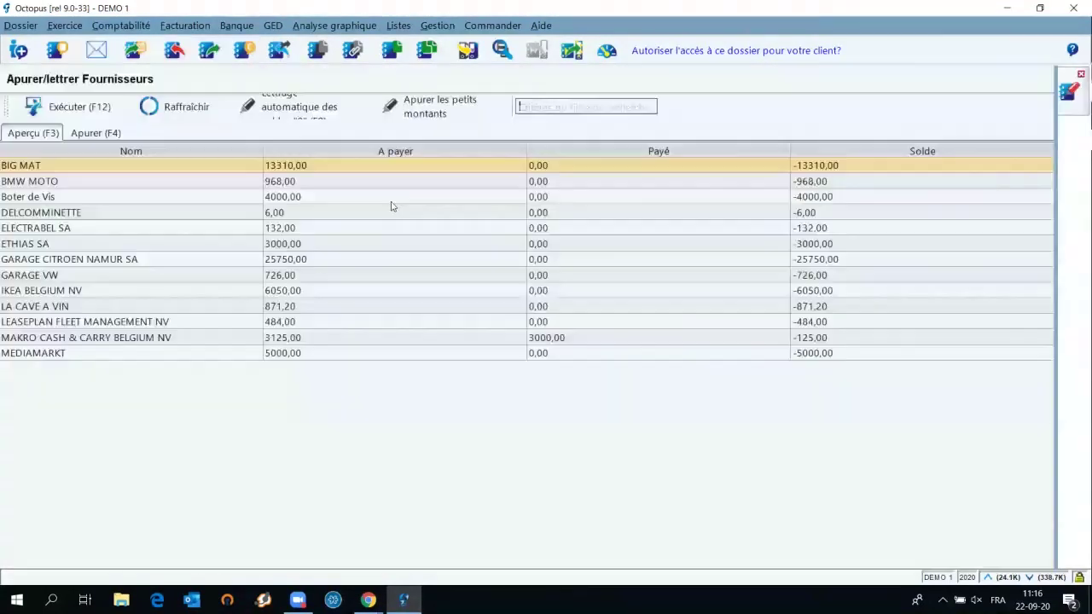
Step: Start clearing small supplier amounts, choosing journal D2 (Opérations Diverses) and period 202008 for the payment difference booking
{"action": "left_click", "coordinate": [435, 109]}
{"action": "left_click", "coordinate": [435, 111]}
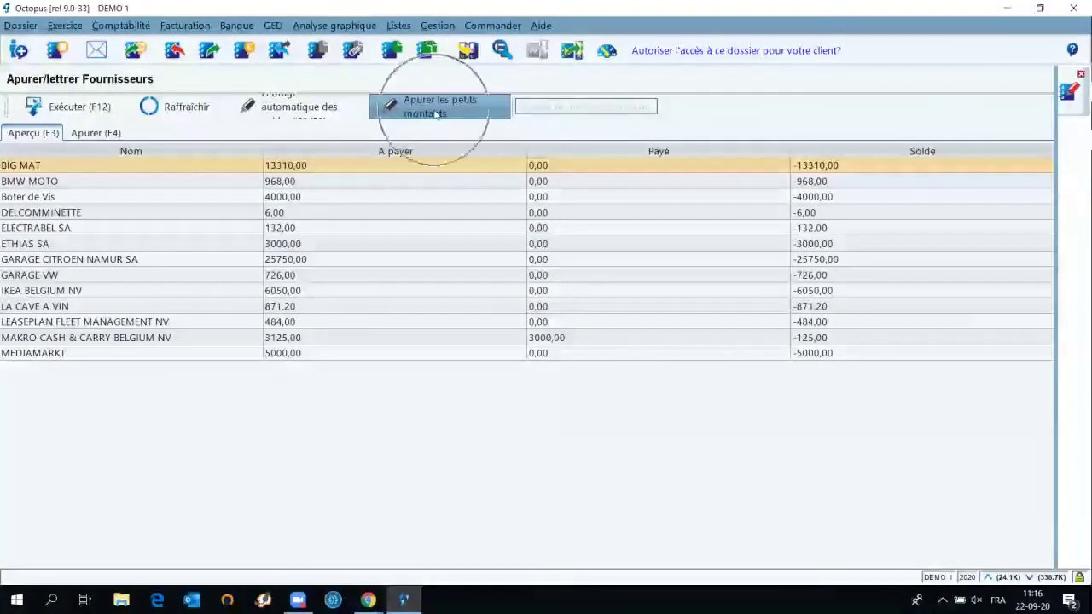
{"action": "left_click", "coordinate": [435, 111]}
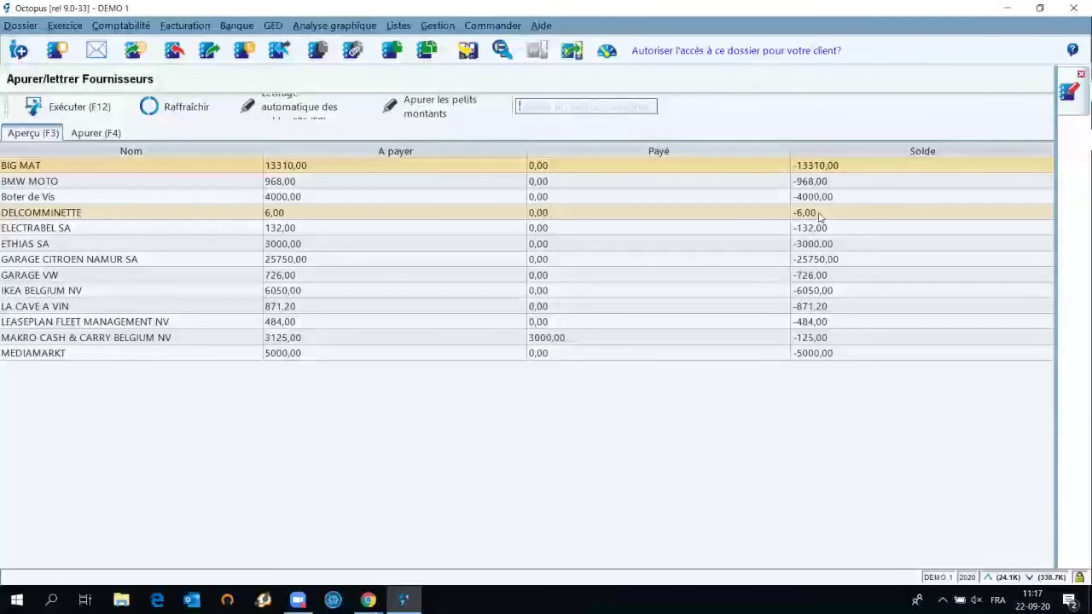
{"action": "left_click", "coordinate": [435, 112]}
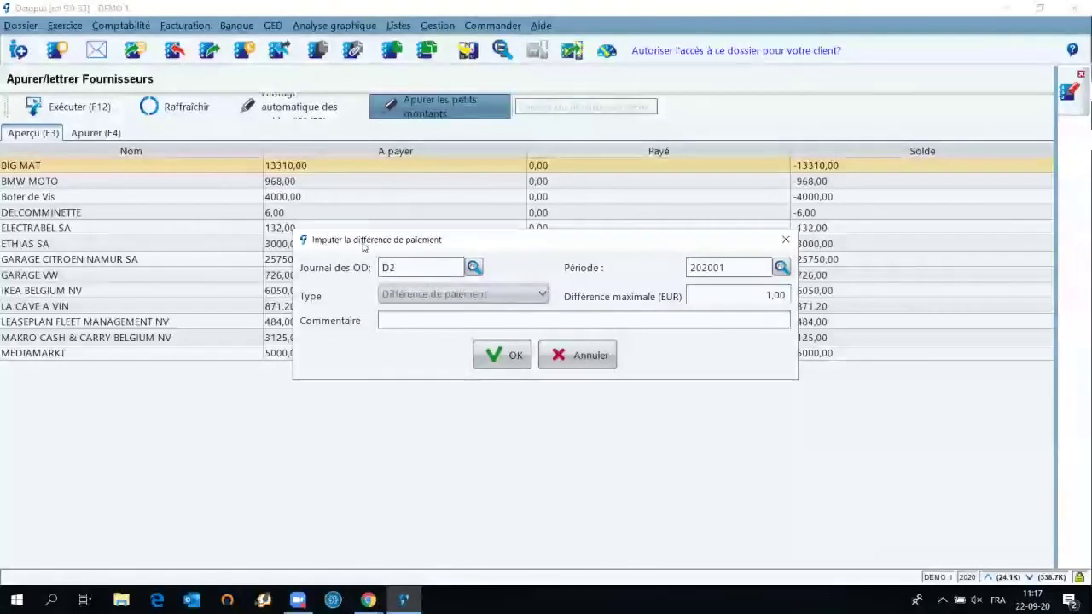
{"action": "left_click", "coordinate": [473, 269]}
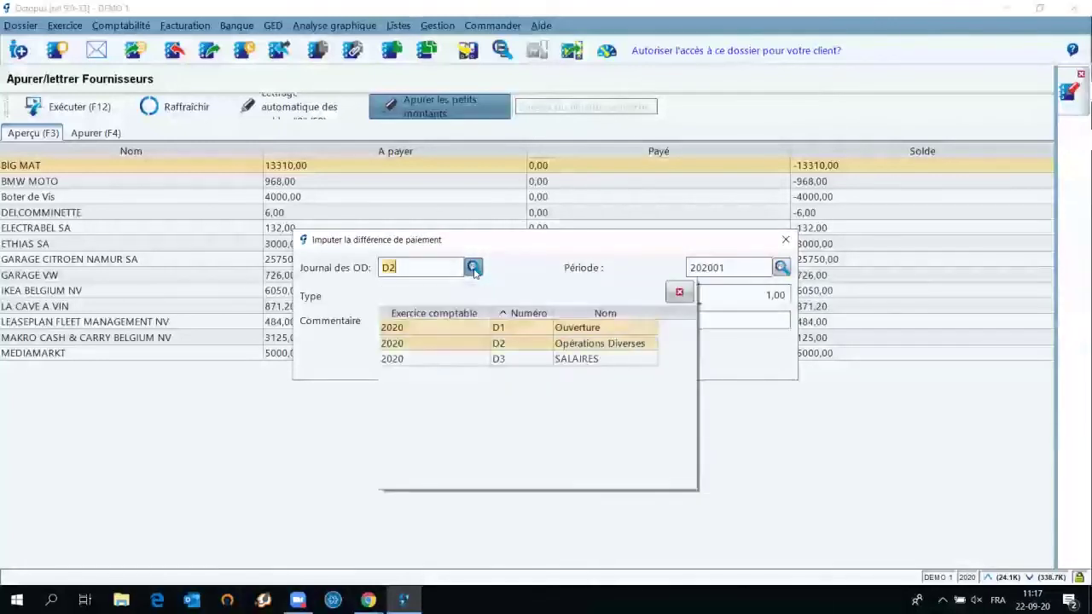
{"action": "left_click", "coordinate": [452, 348]}
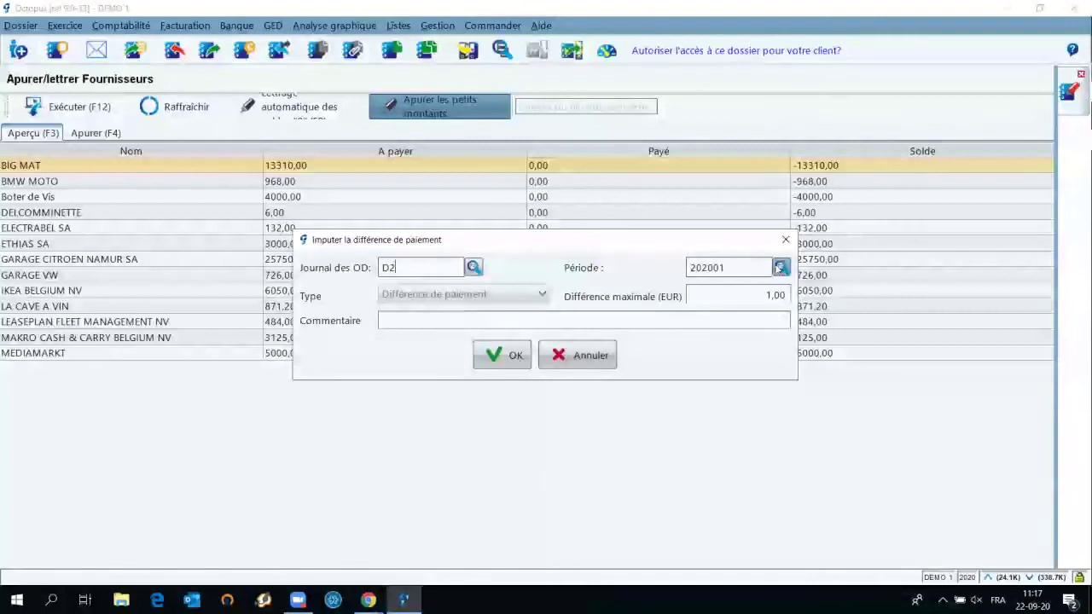
{"action": "left_click", "coordinate": [780, 268]}
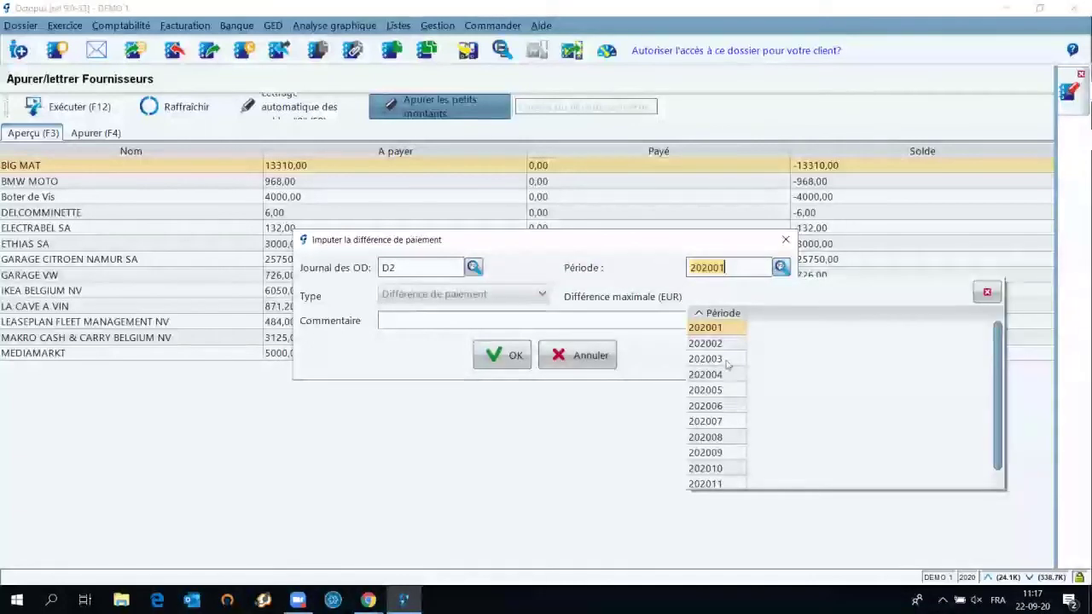
{"action": "left_click", "coordinate": [714, 438]}
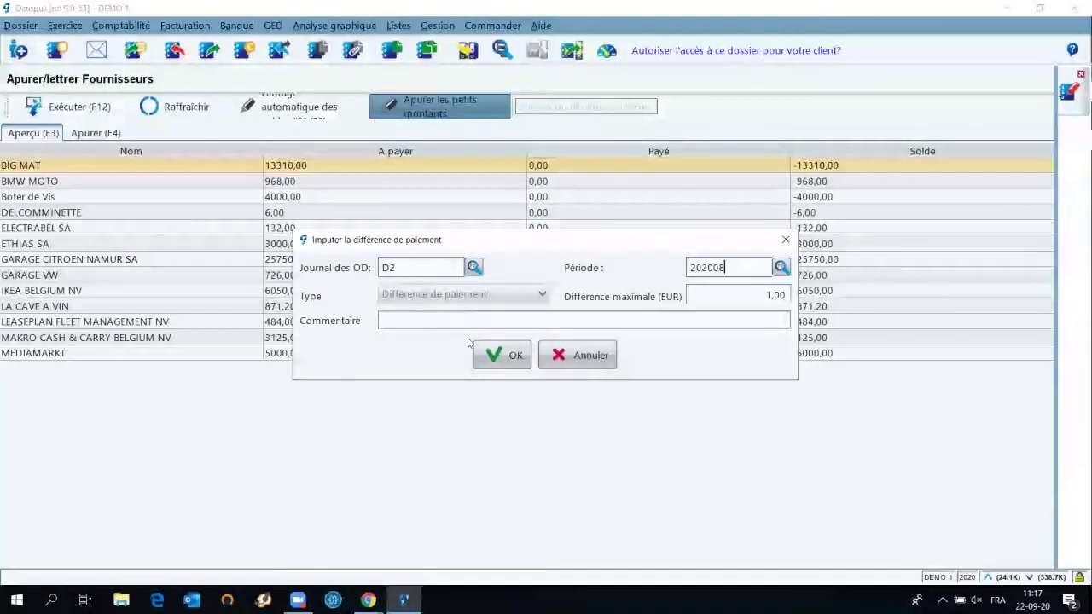
Step: Set the maximum difference to 10,00 EUR with comment "Petite différence de paiement", book the difference, and close the supplier clearing overview
{"action": "left_click", "coordinate": [787, 295]}
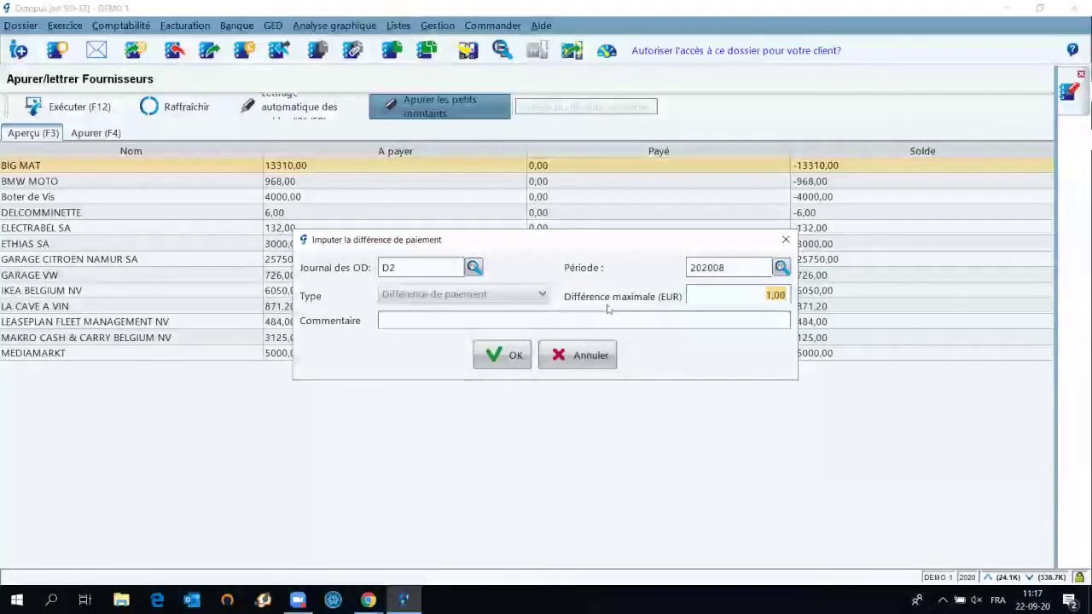
{"action": "type", "text": "10"}
{"action": "left_click", "coordinate": [496, 327]}
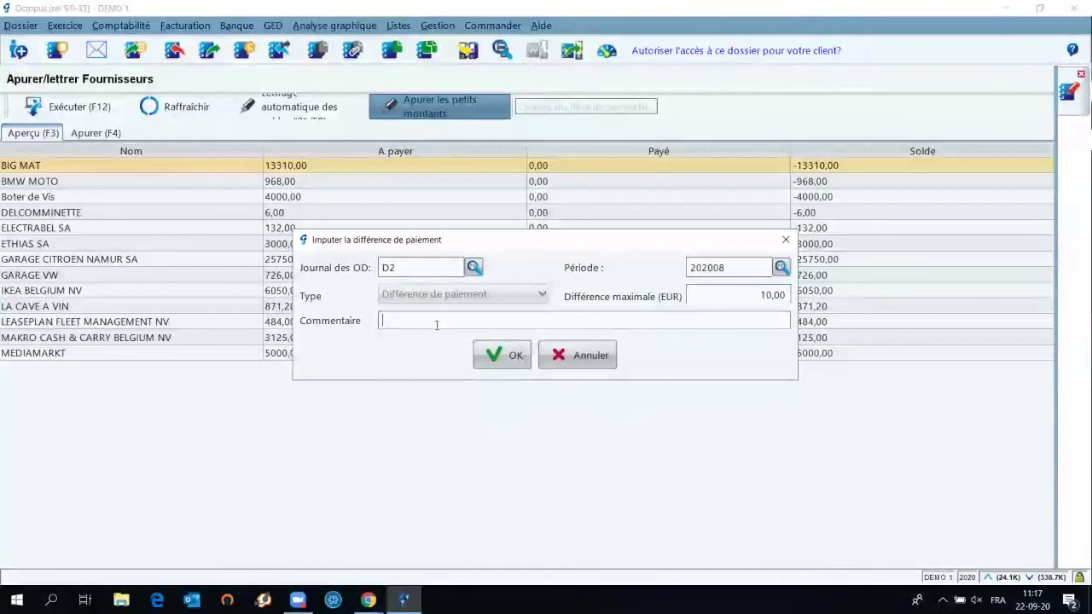
{"action": "type", "text": "P"}
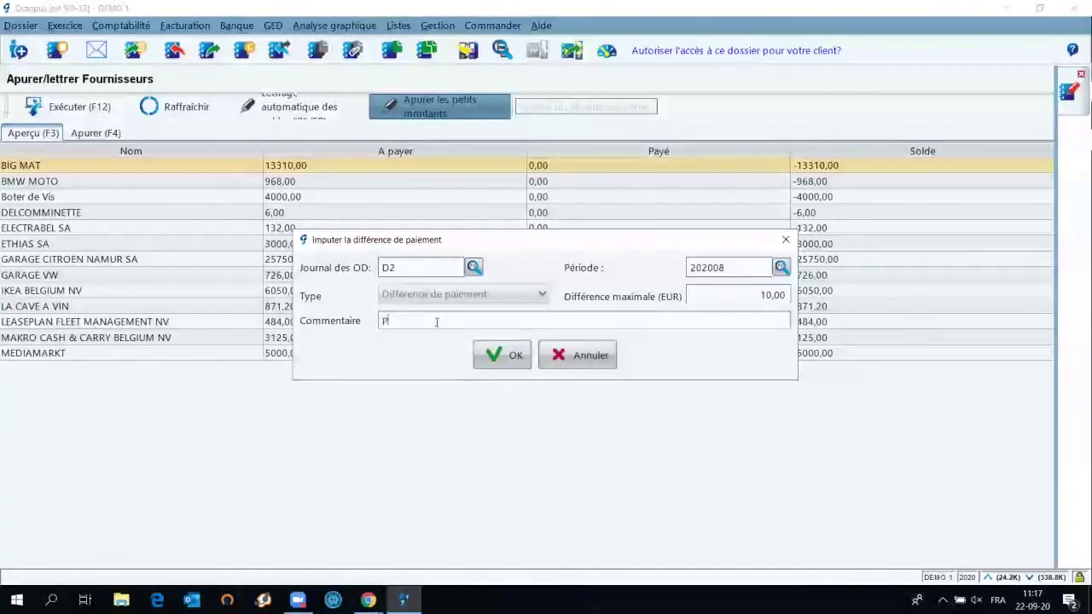
{"action": "type", "text": "etite d"}
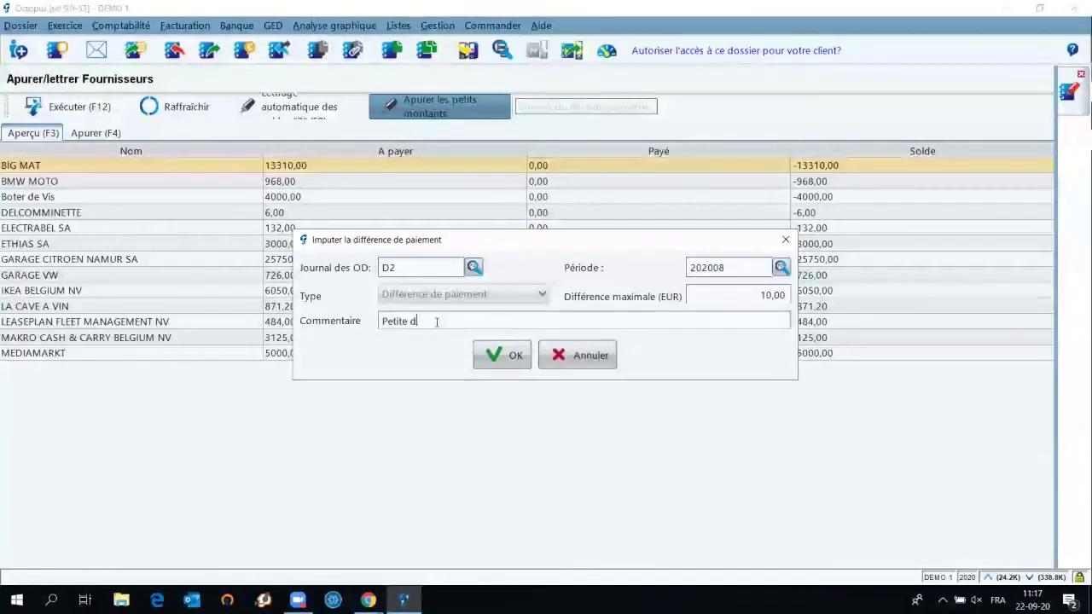
{"action": "type", "text": "ifféren"}
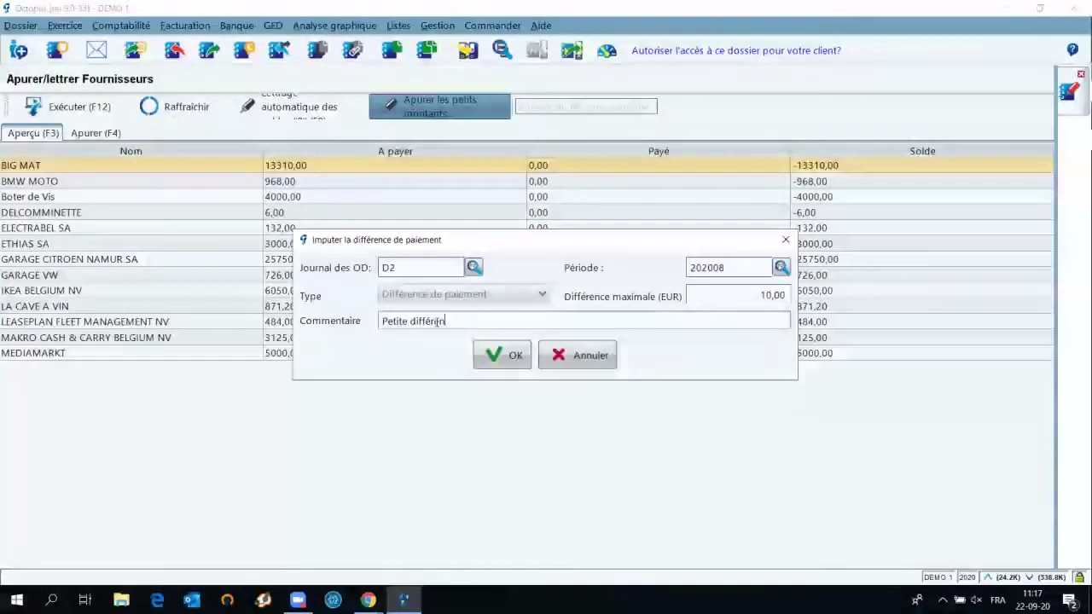
{"action": "type", "text": "ce de paiement"}
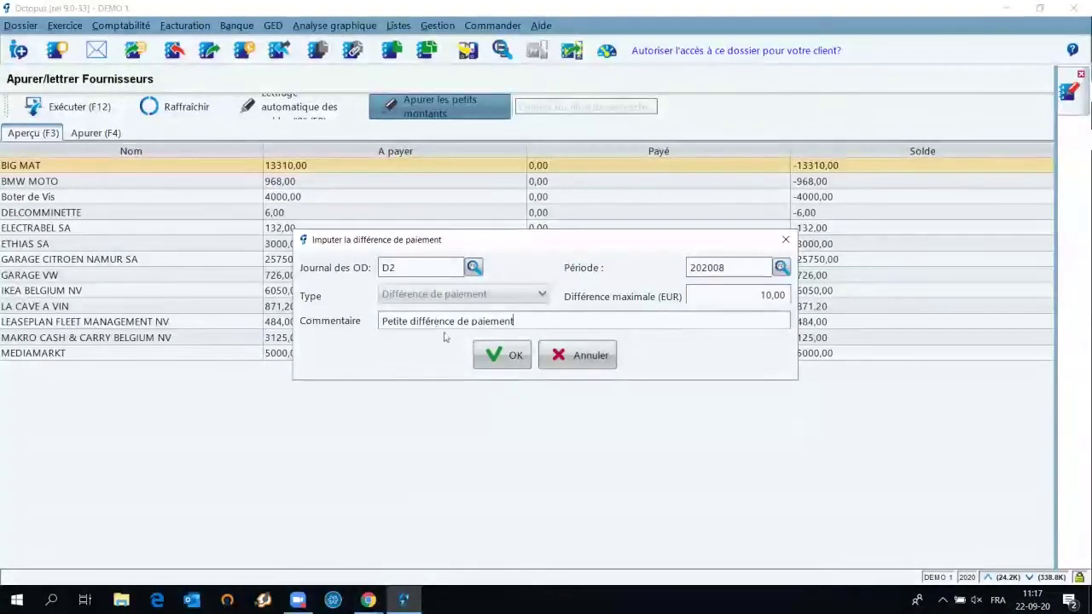
{"action": "left_click", "coordinate": [502, 356]}
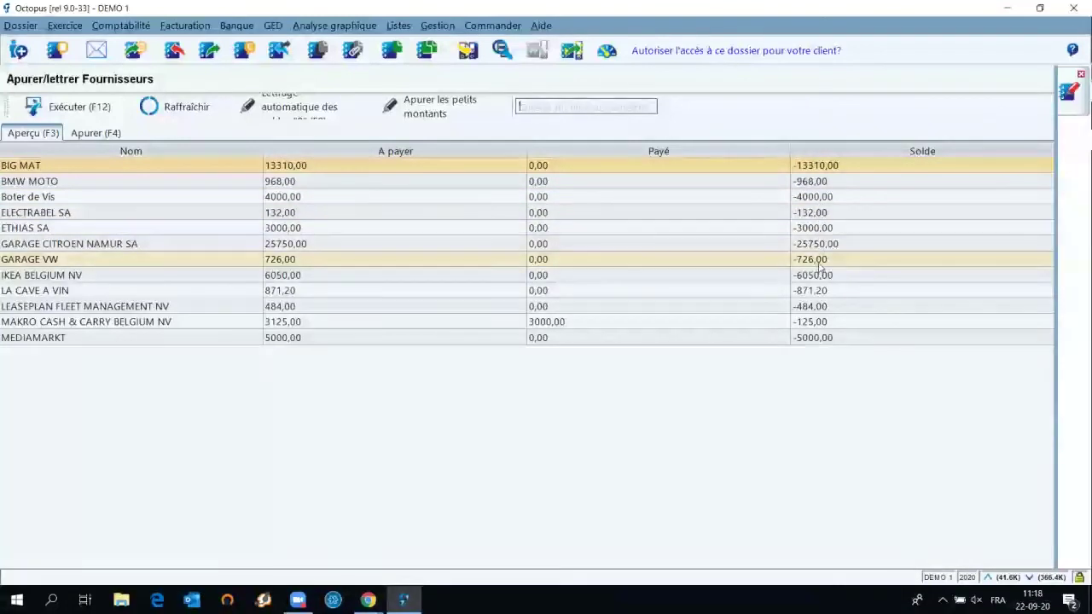
{"action": "left_click", "coordinate": [1081, 75]}
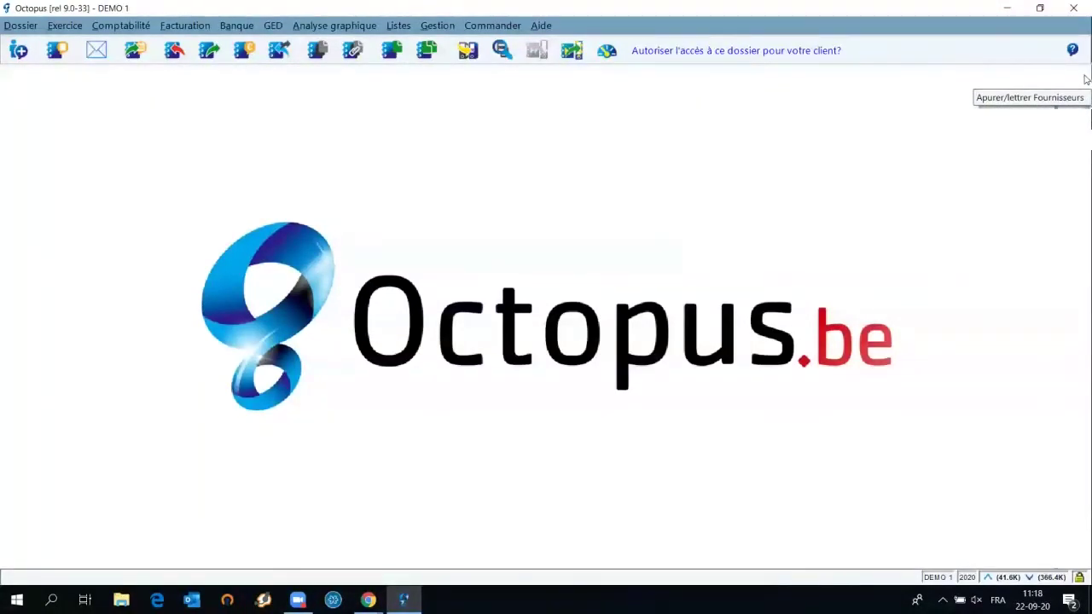
Step: Generate the Journal Financier/OD list for journal D2, check the payment difference entry on page 2, and close the list
{"action": "left_click", "coordinate": [399, 26]}
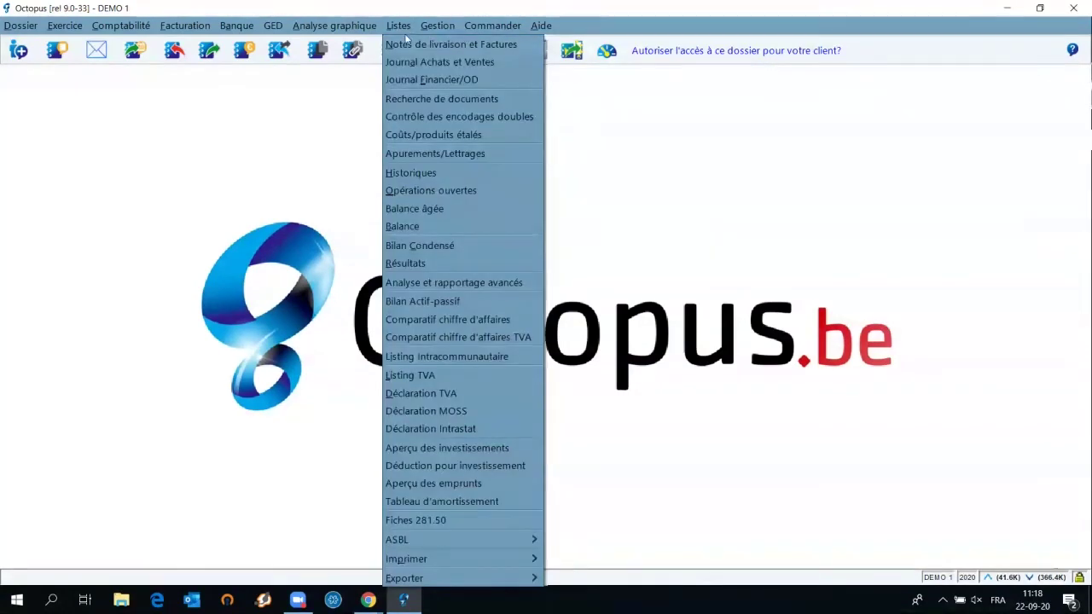
{"action": "left_click", "coordinate": [476, 82]}
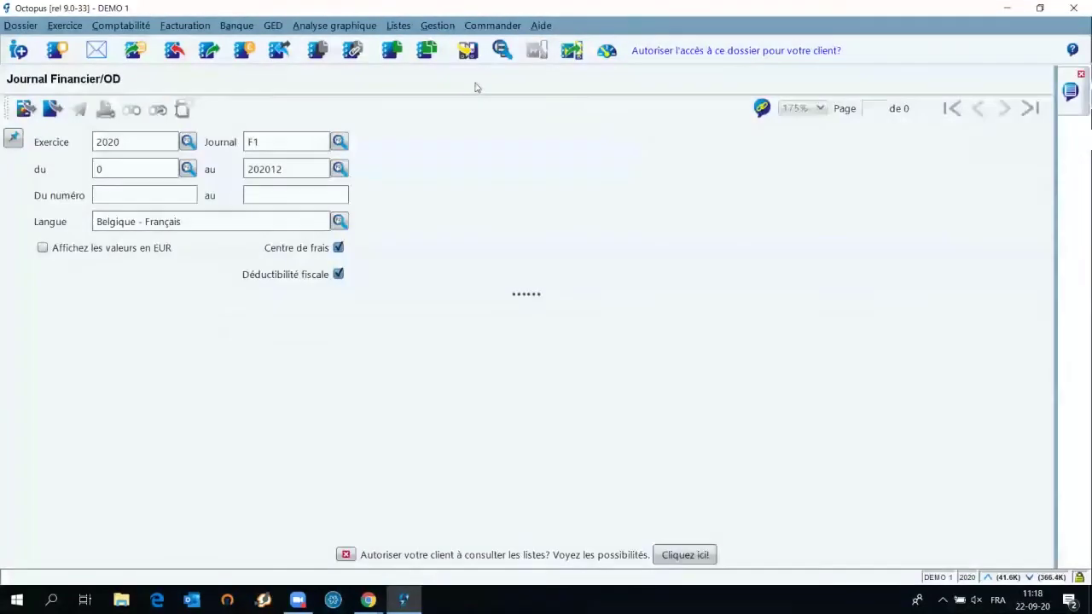
{"action": "left_click", "coordinate": [340, 142]}
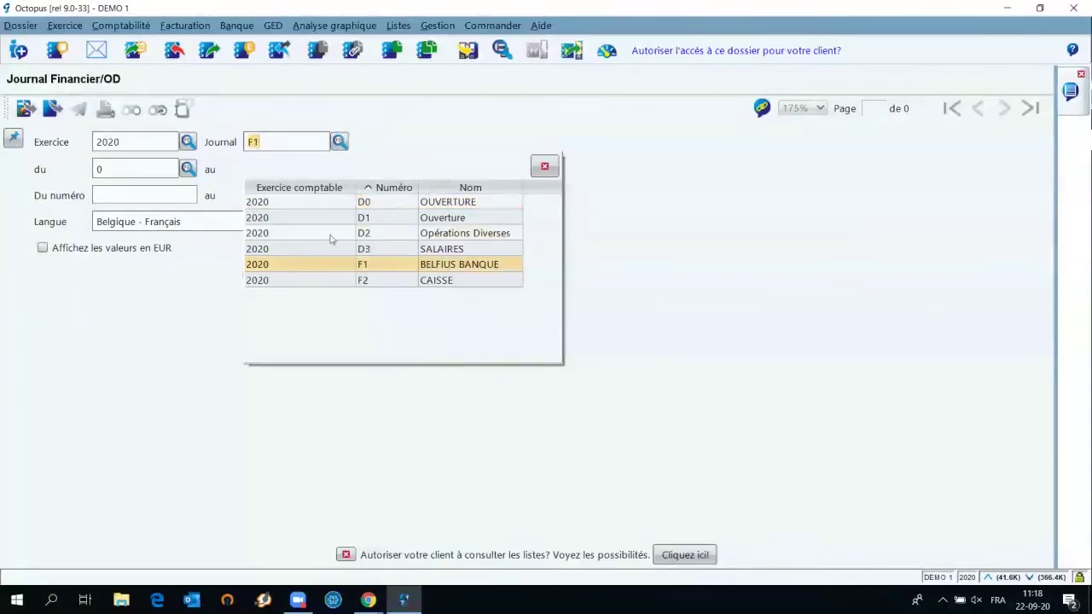
{"action": "double_click", "coordinate": [330, 238]}
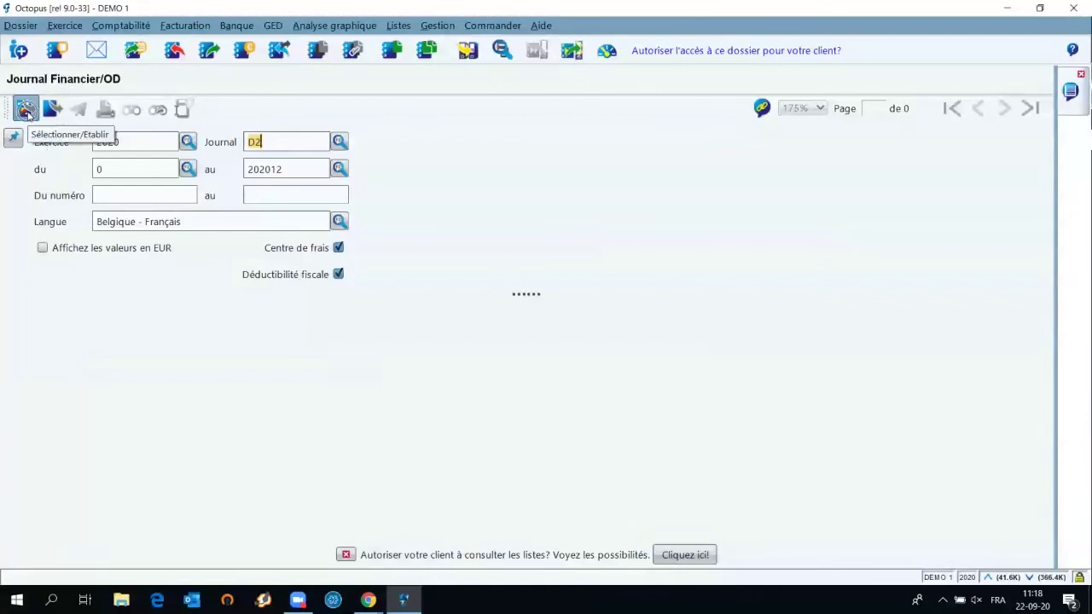
{"action": "left_click", "coordinate": [25, 109]}
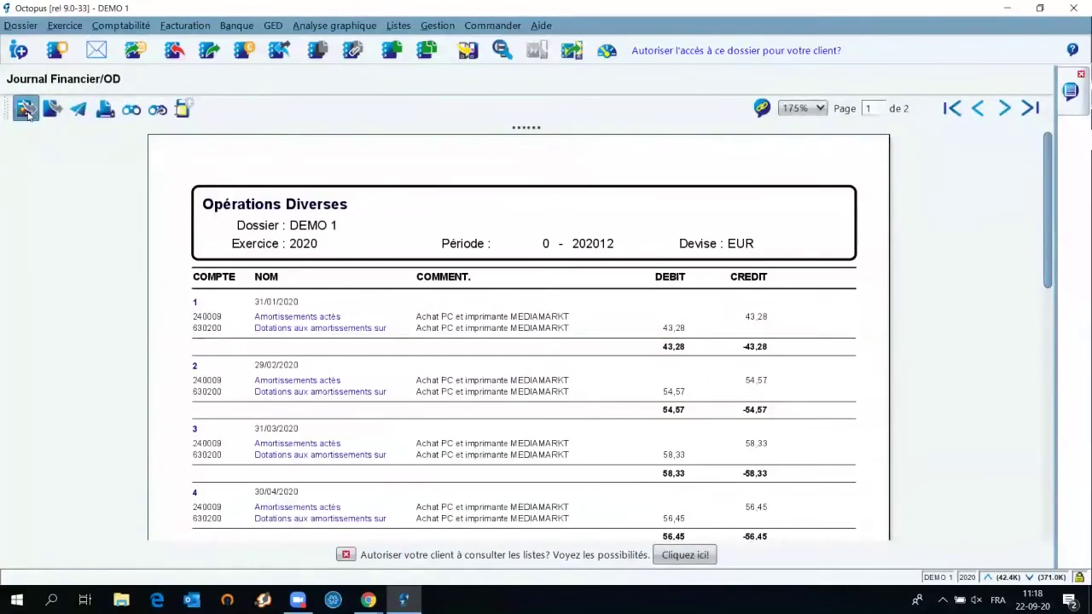
{"action": "left_click", "coordinate": [1007, 108]}
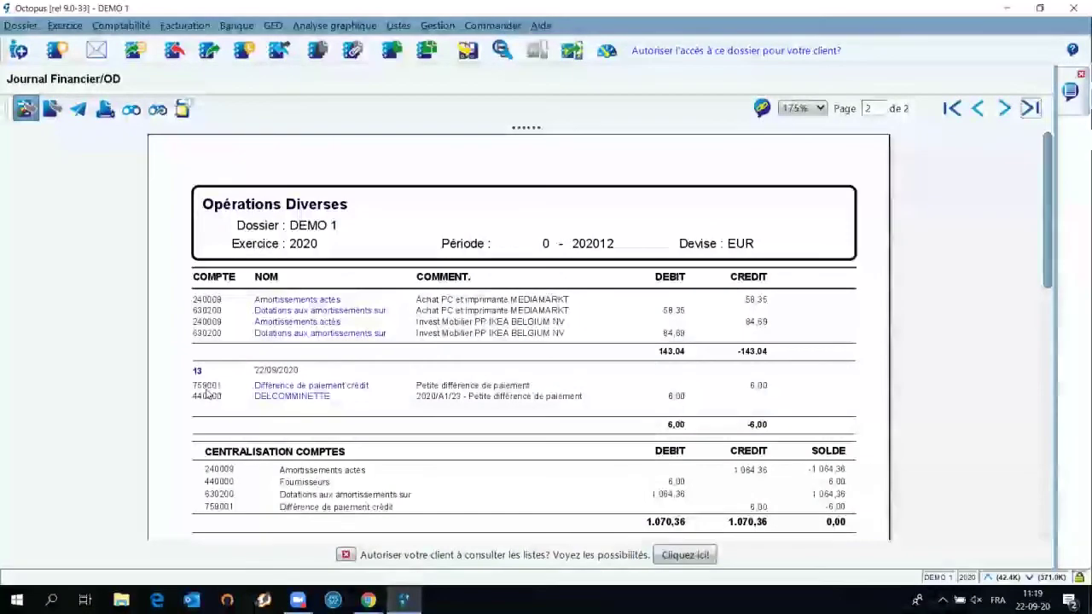
{"action": "left_click", "coordinate": [1081, 76]}
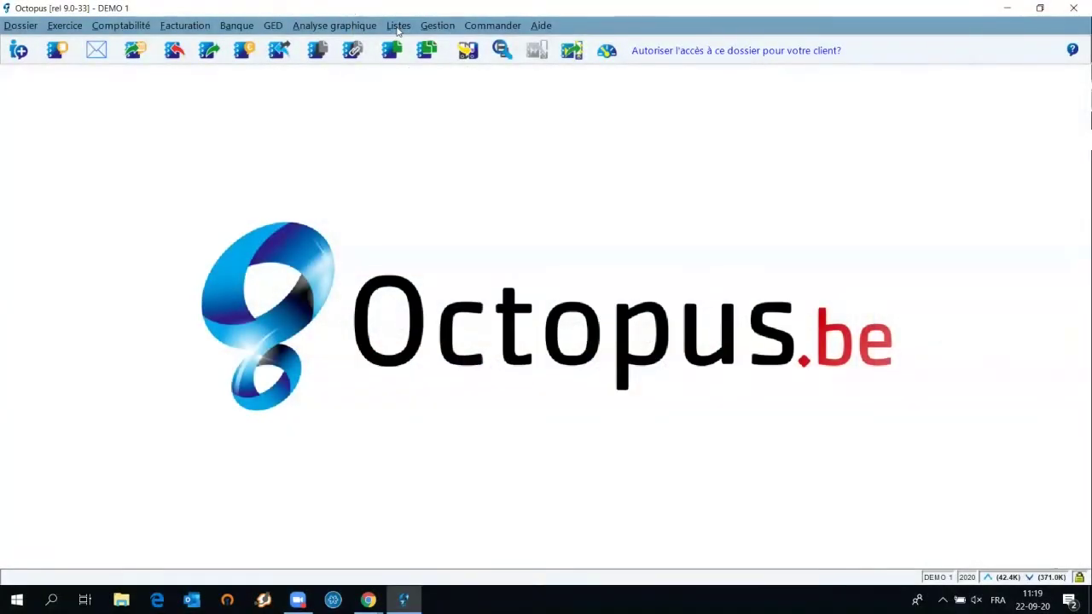
Step: Open the Journal Achats et Ventes list, inspect its Filtre étendu supplier and account ranges, and leave that filter disabled
{"action": "left_click", "coordinate": [397, 26]}
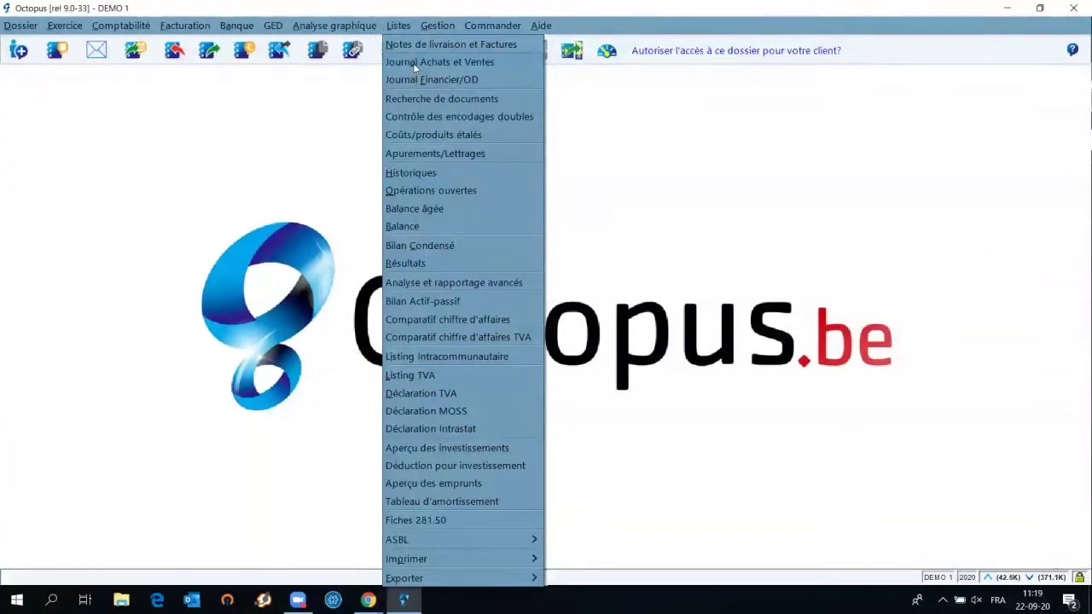
{"action": "left_click", "coordinate": [416, 62]}
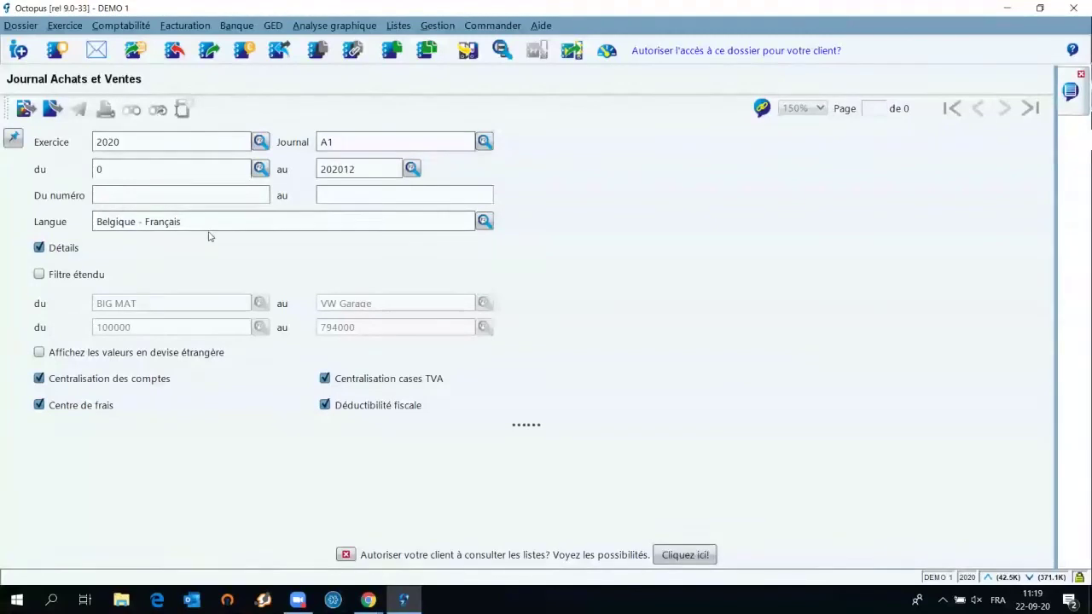
{"action": "left_click", "coordinate": [38, 276]}
{"action": "left_click", "coordinate": [38, 275]}
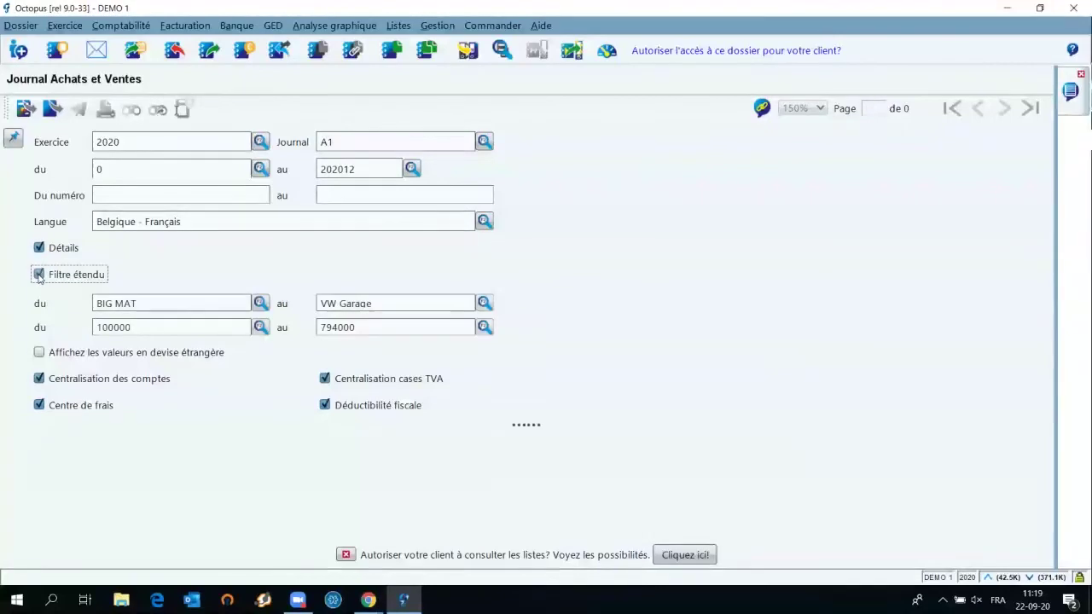
{"action": "left_click", "coordinate": [126, 328]}
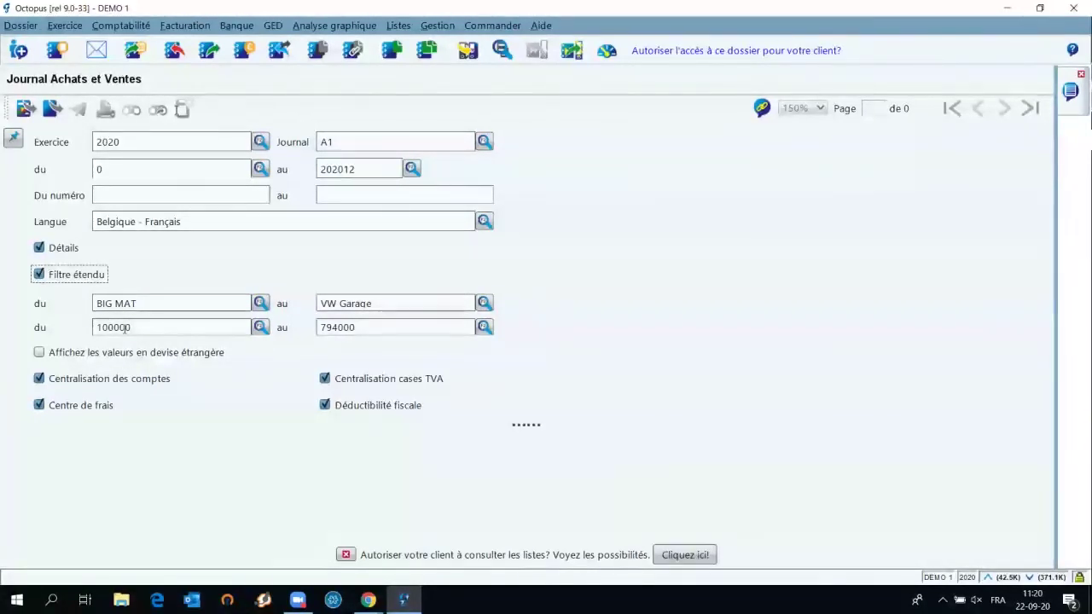
{"action": "left_click", "coordinate": [38, 275]}
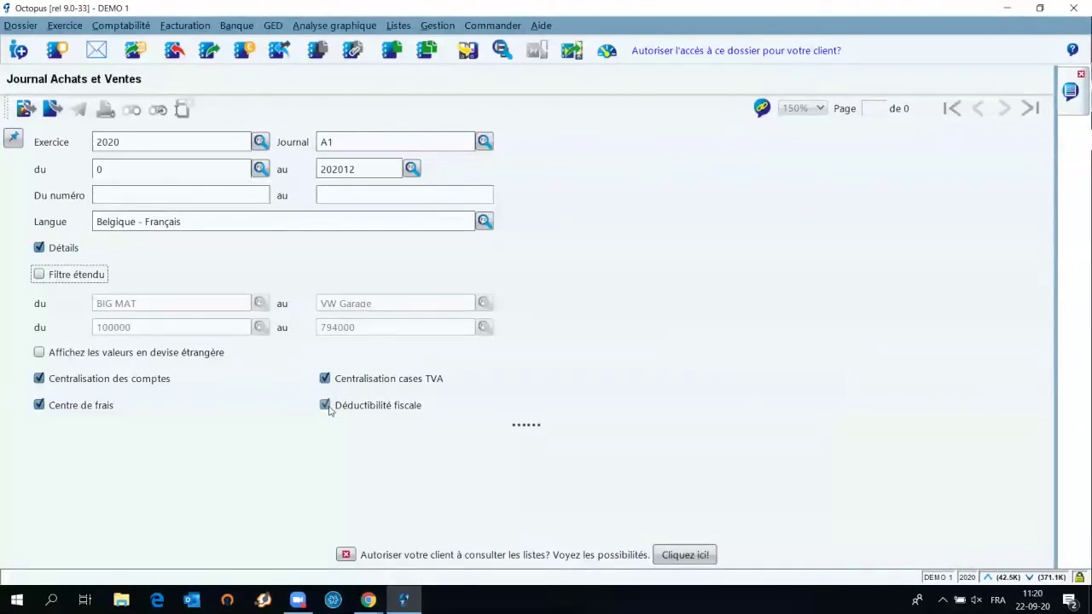
Step: Generate the Journal Achats et Ventes report for journal A1 with the Centre de frais and Déductibilité fiscale options enabled
{"action": "key", "text": "ctrl"}
{"action": "key", "text": "ctrl"}
{"action": "key", "text": "ctrl"}
{"action": "key", "text": "ctrl"}
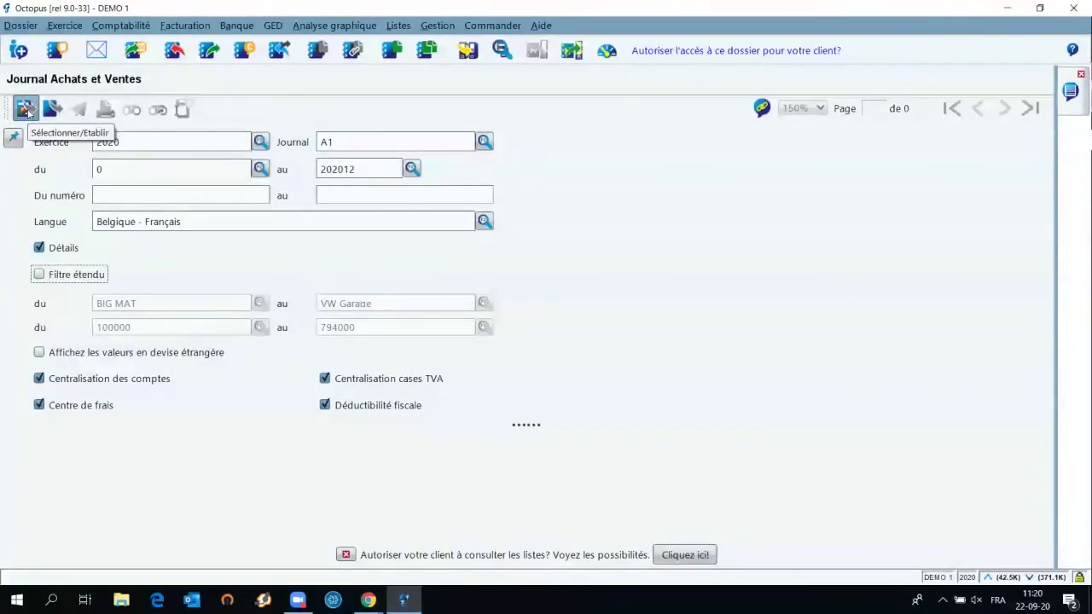
{"action": "left_click", "coordinate": [25, 109]}
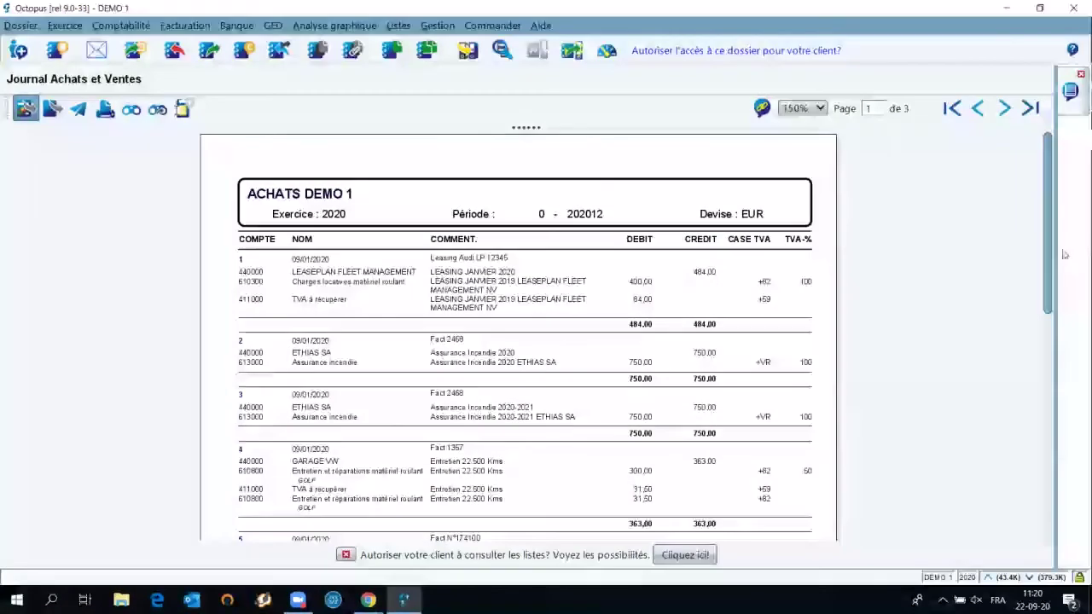
Step: Examine the cost centres printed beneath the account lines of the purchase entries on the report's first page
{"action": "left_click_drag", "start_coordinate": [1048, 273], "coordinate": [1046, 388]}
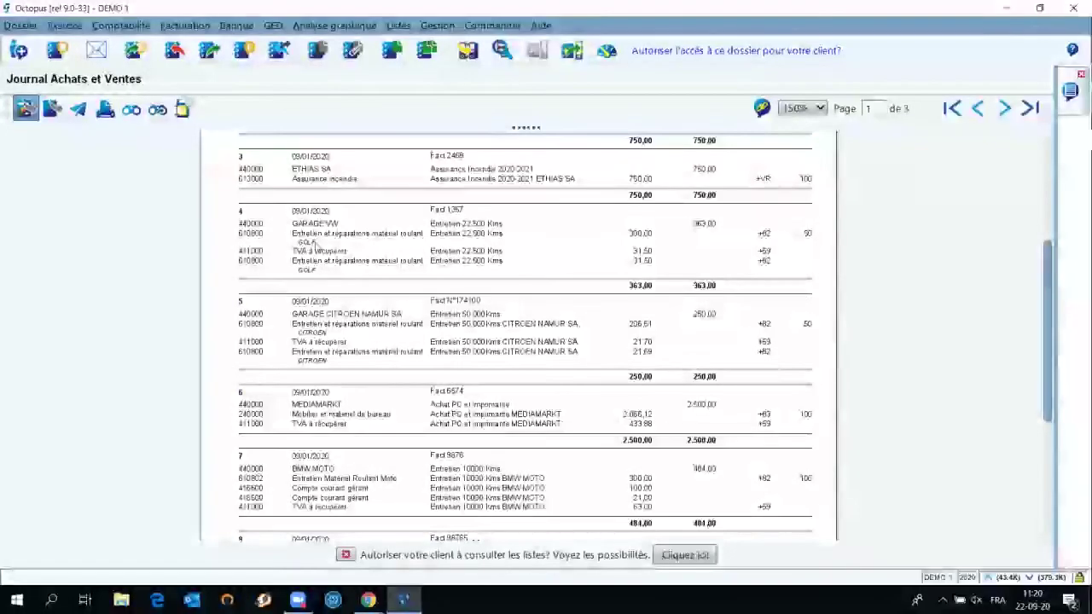
{"action": "double_click", "coordinate": [317, 243]}
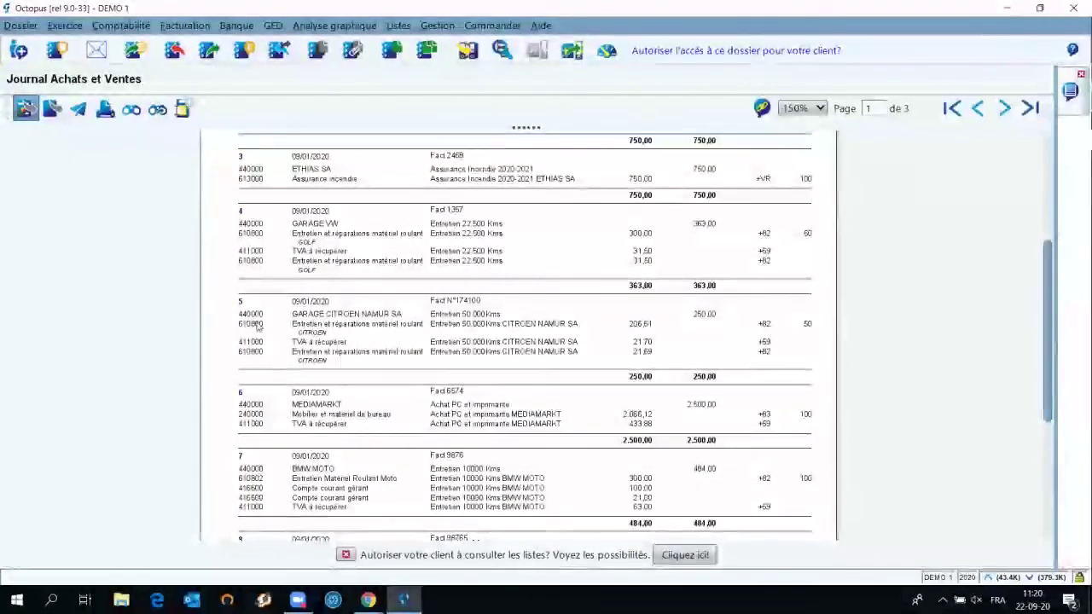
{"action": "double_click", "coordinate": [329, 334]}
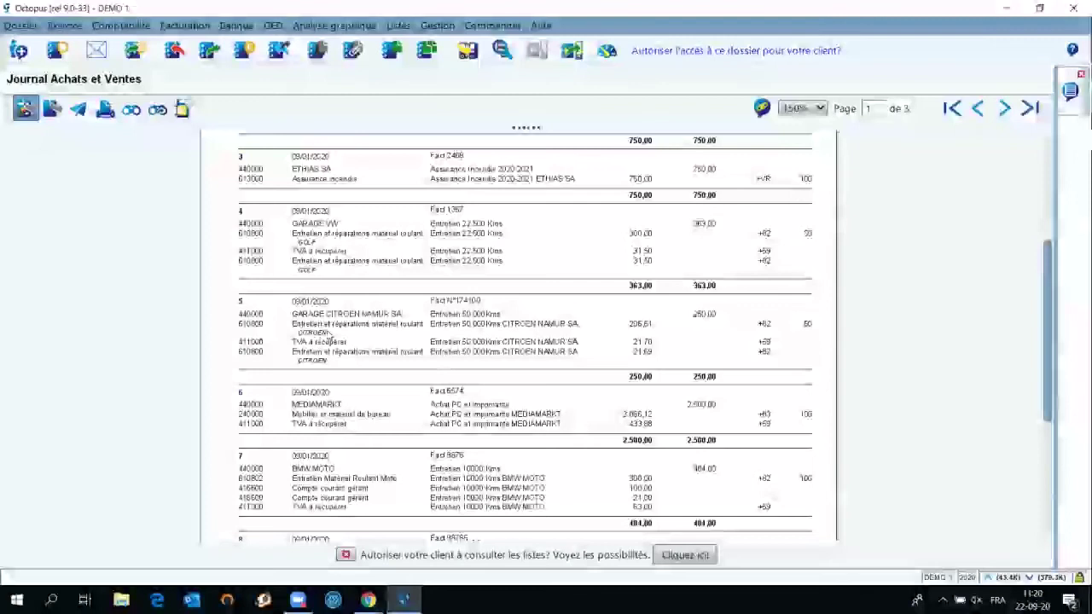
{"action": "double_click", "coordinate": [331, 339]}
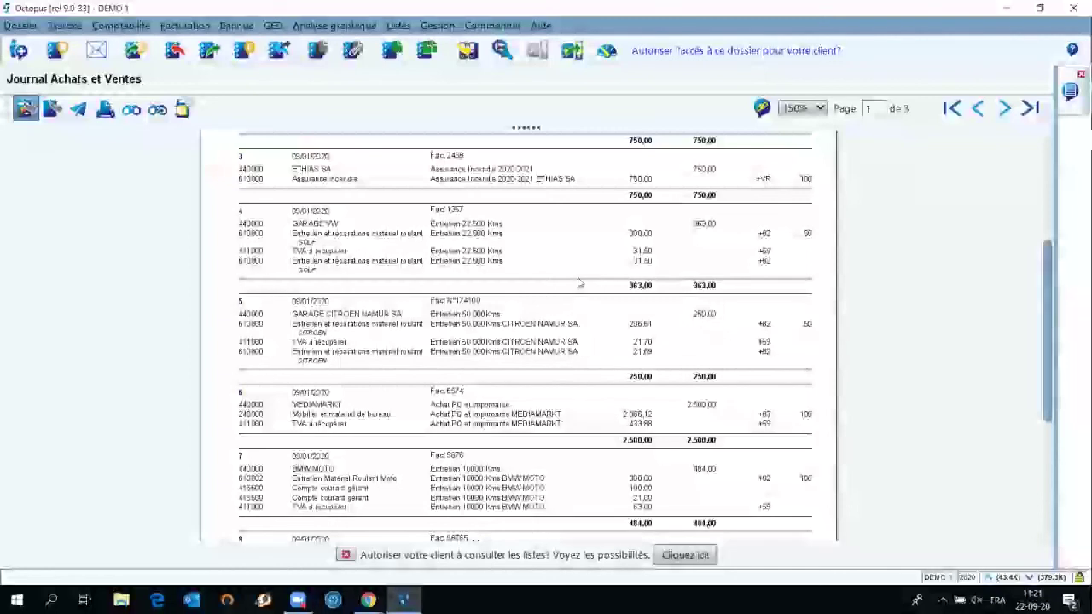
{"action": "left_click_drag", "start_coordinate": [1054, 294], "coordinate": [1050, 387]}
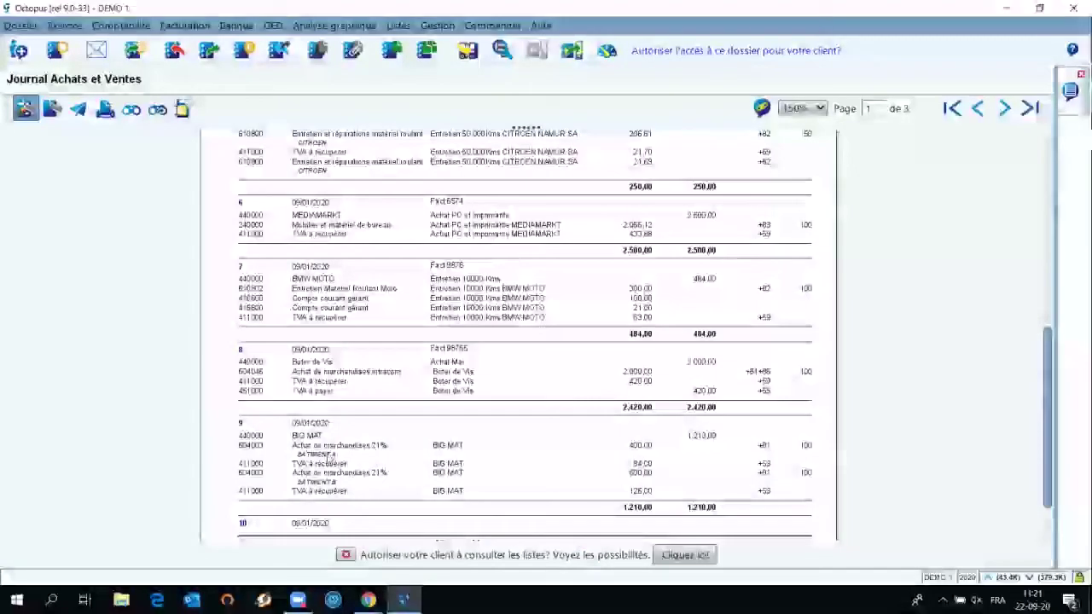
{"action": "left_click", "coordinate": [330, 461]}
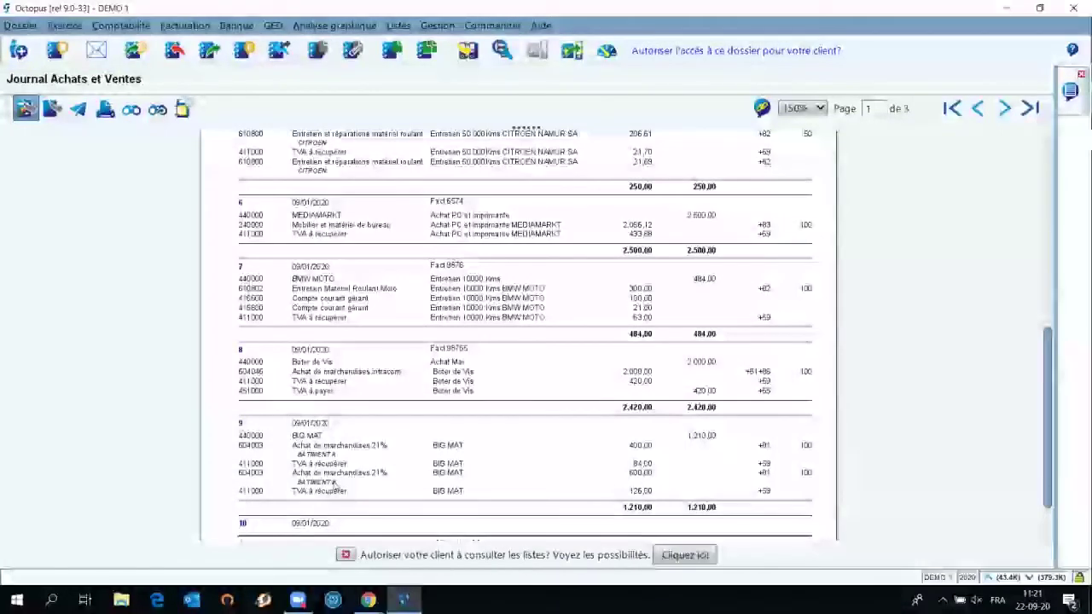
Step: Inspect the file formats available for sending the Journal Achats et Ventes report by e-mail, cancel the sending, and close the list
{"action": "left_click", "coordinate": [82, 116]}
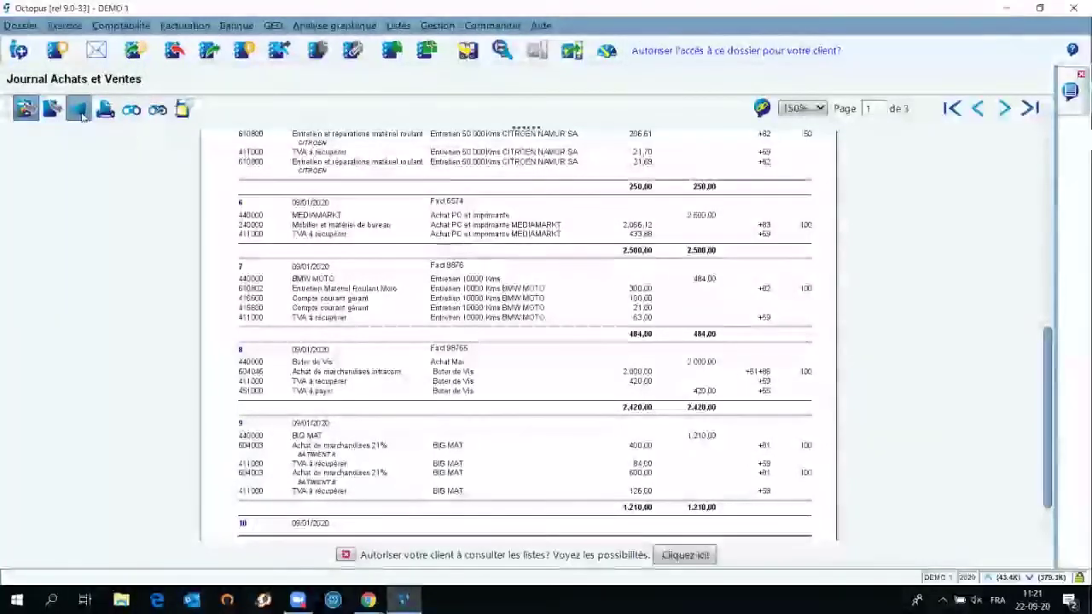
{"action": "left_click", "coordinate": [477, 275]}
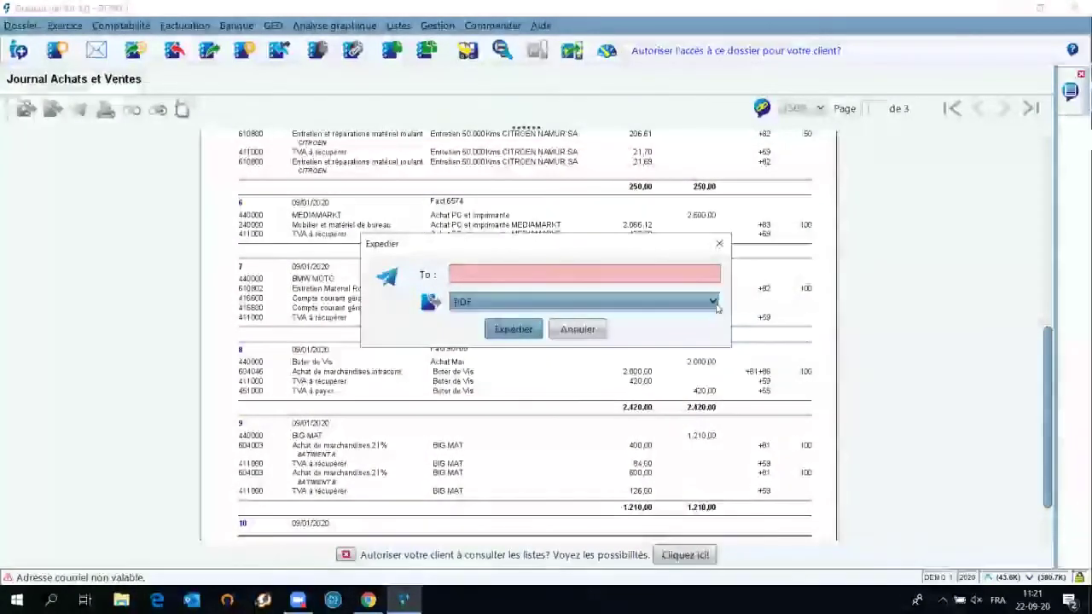
{"action": "left_click", "coordinate": [623, 302]}
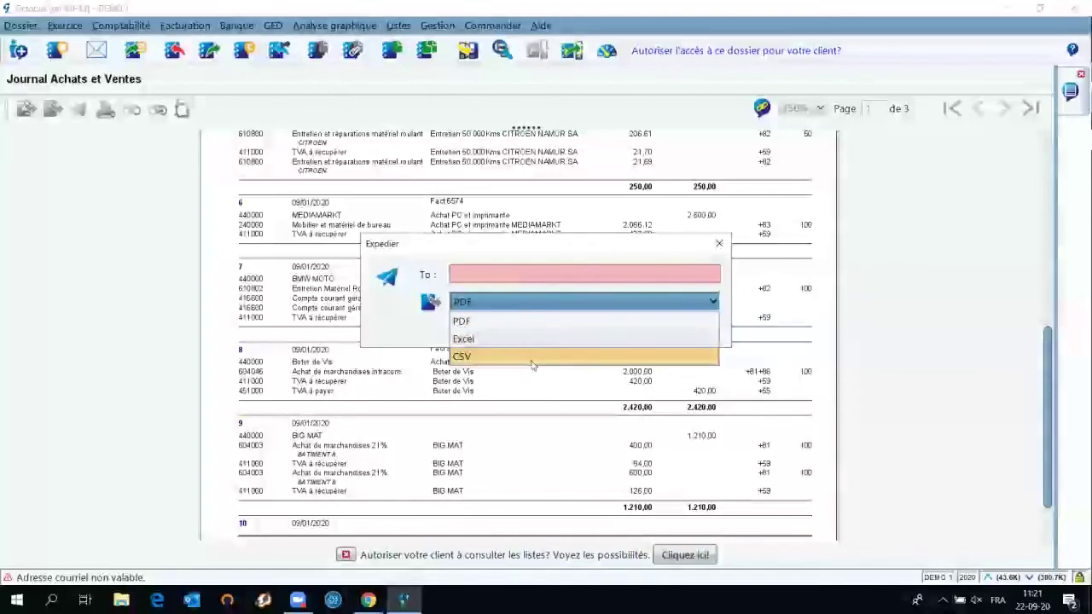
{"action": "left_click", "coordinate": [718, 243]}
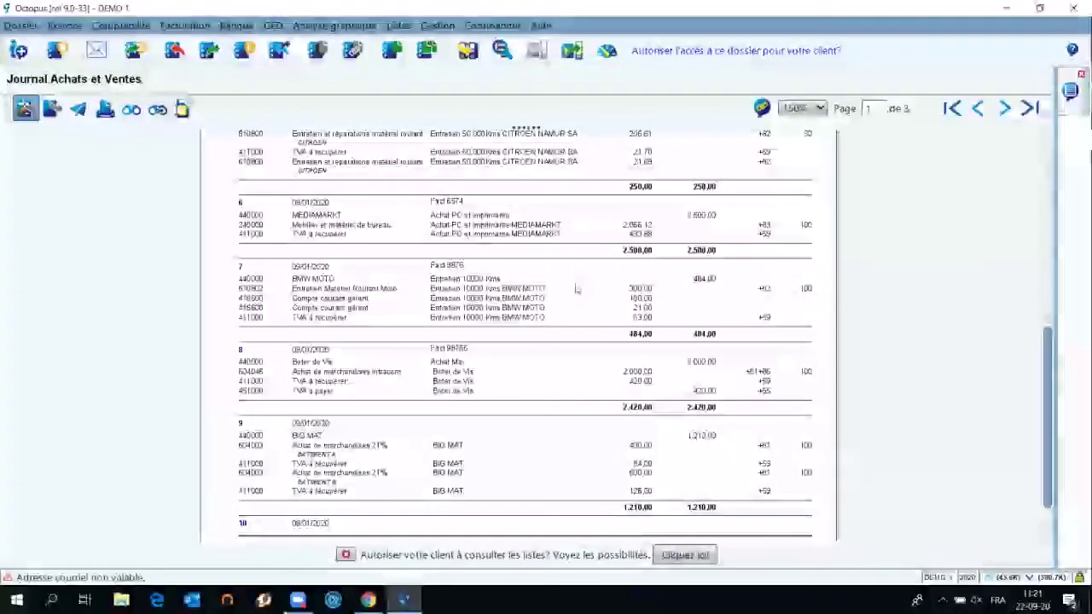
{"action": "left_click", "coordinate": [1081, 75]}
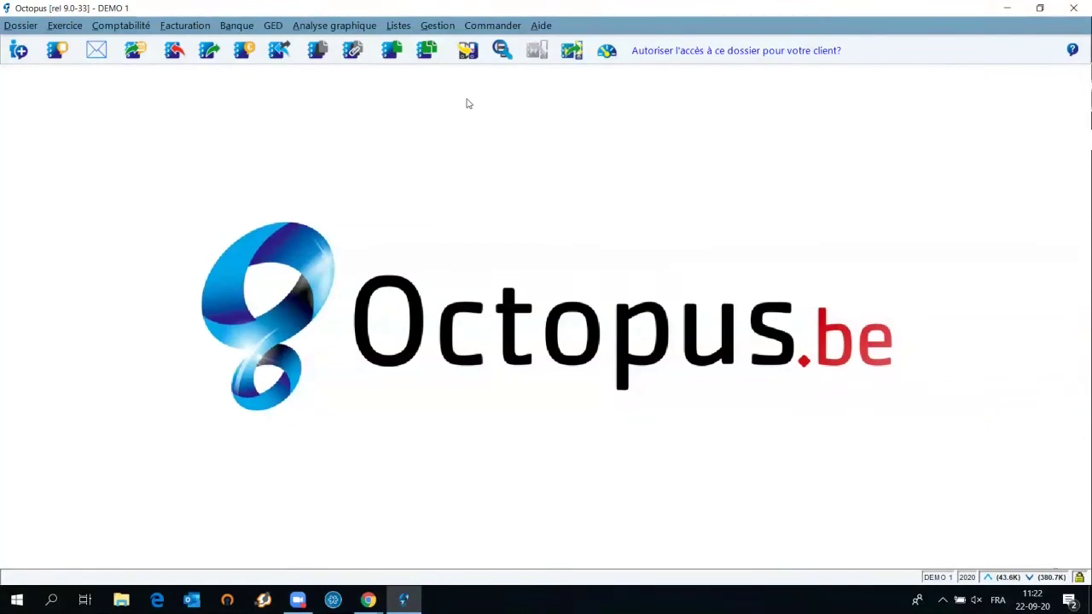
Step: Look up the import Mail Box address in the details of the DEMO 1 dossier, and close the dossier management
{"action": "left_click", "coordinate": [437, 26]}
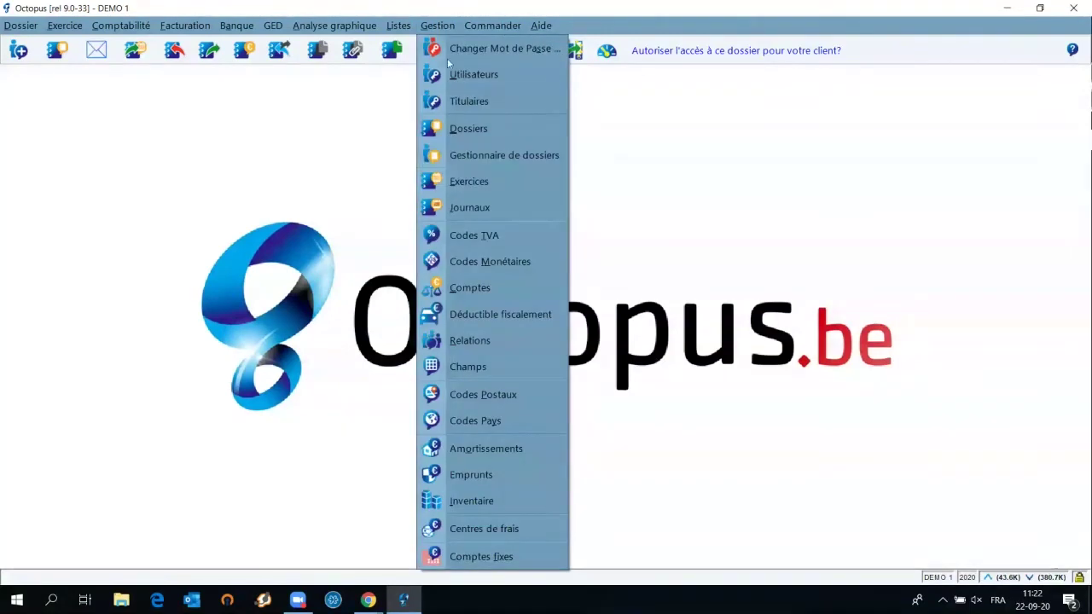
{"action": "left_click", "coordinate": [466, 128]}
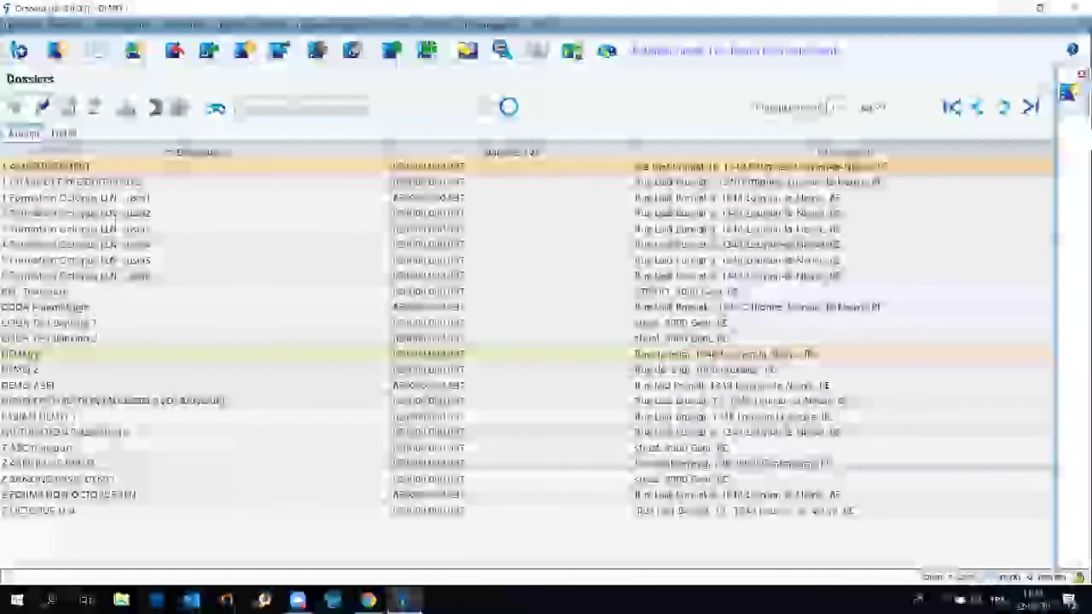
{"action": "double_click", "coordinate": [32, 354]}
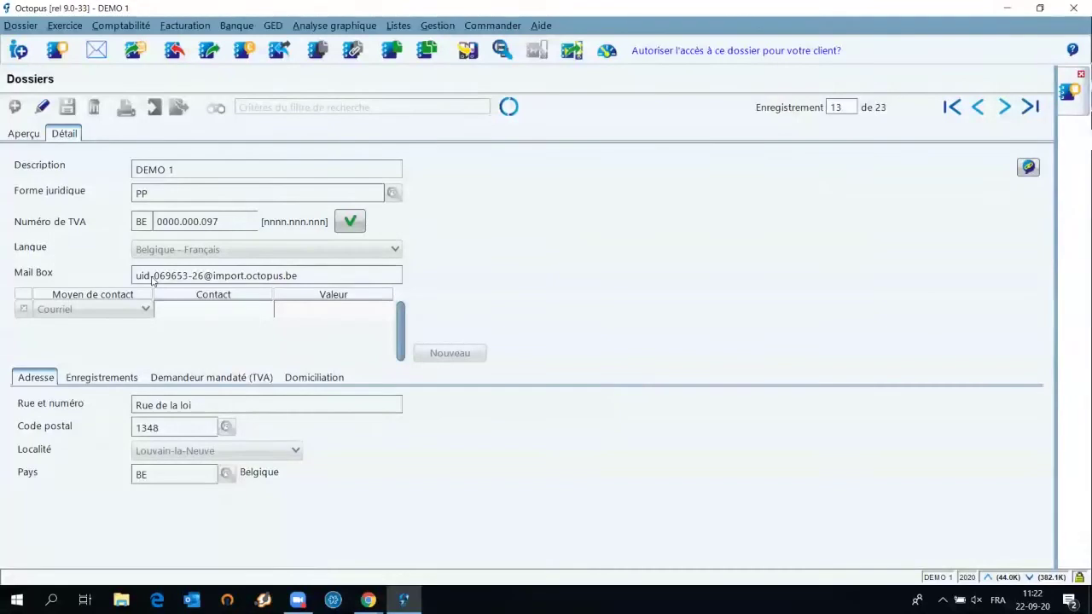
{"action": "left_click", "coordinate": [151, 277]}
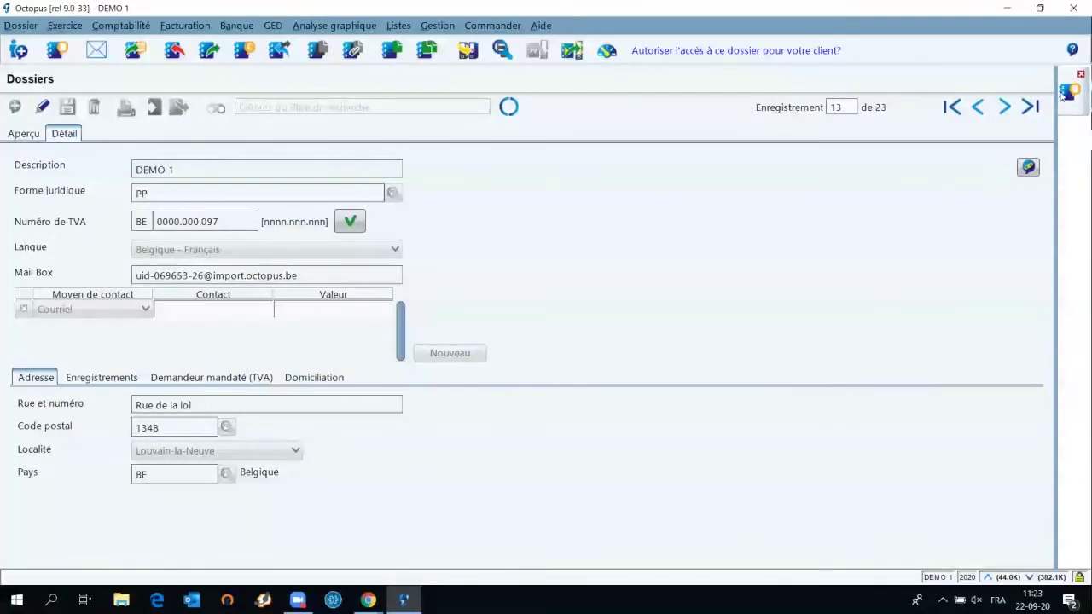
{"action": "left_click", "coordinate": [1082, 76]}
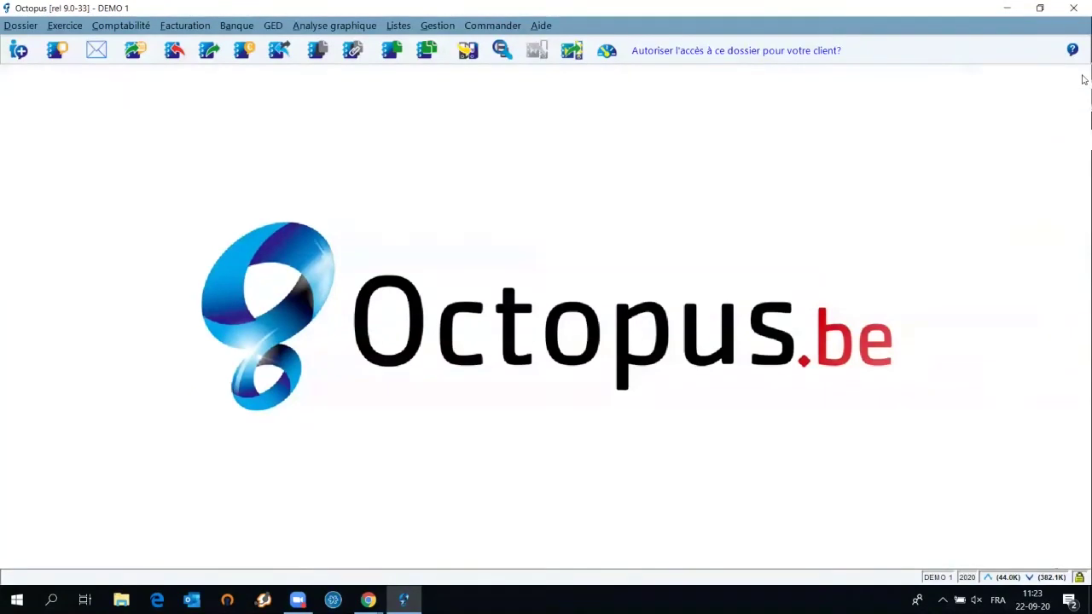
Step: Open the Visionneuse d'importation on the electronic invoices and place it side by side with a new purchase entry in journal A1
{"action": "left_click", "coordinate": [273, 26]}
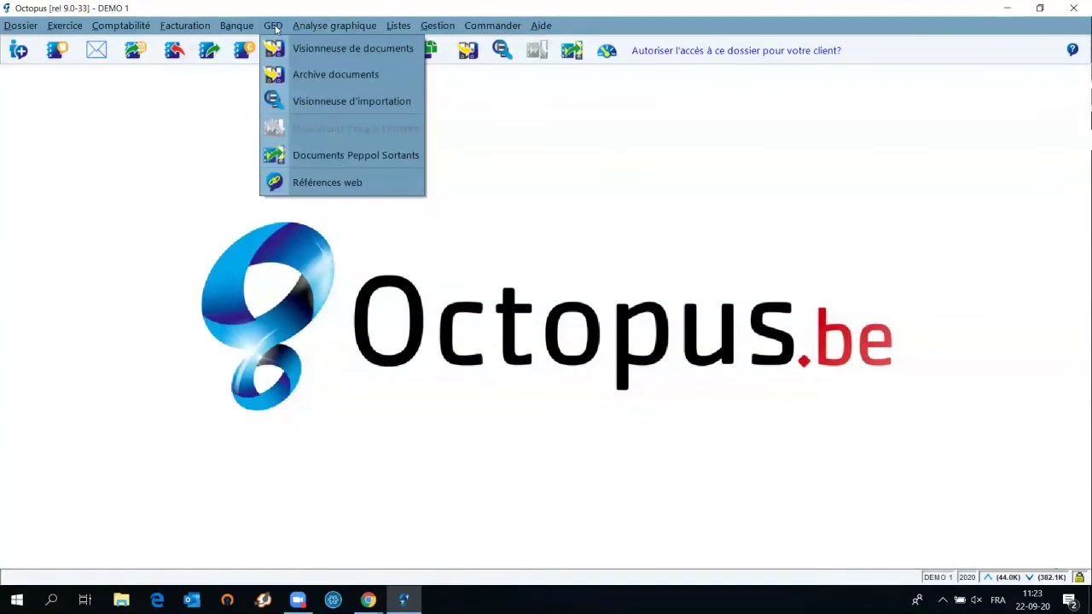
{"action": "left_click", "coordinate": [325, 102]}
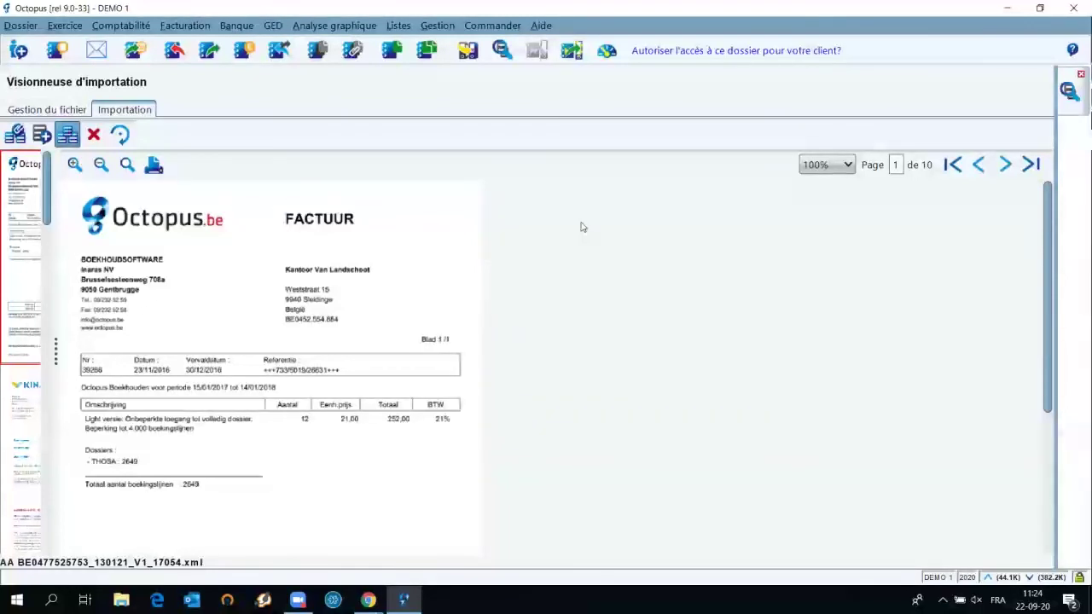
{"action": "key", "text": "super+Left"}
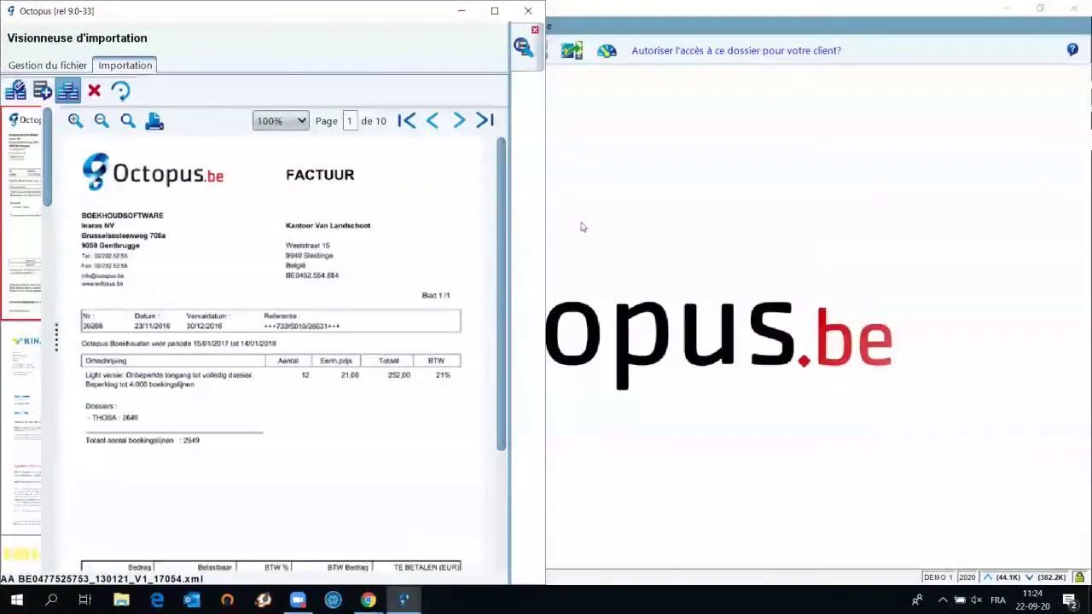
{"action": "key", "text": "alt+F4"}
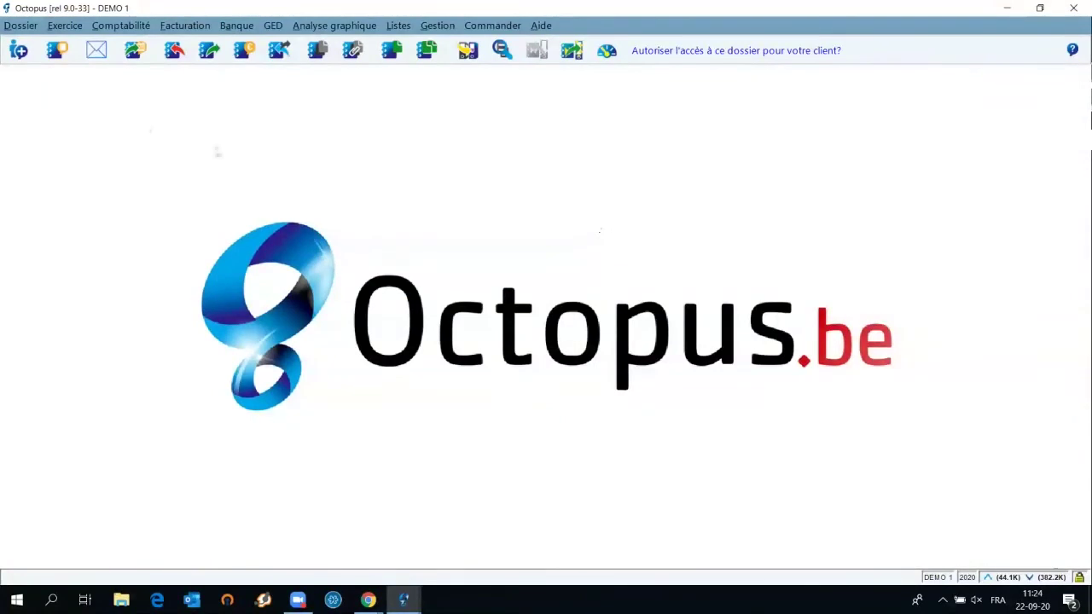
{"action": "left_click", "coordinate": [175, 53]}
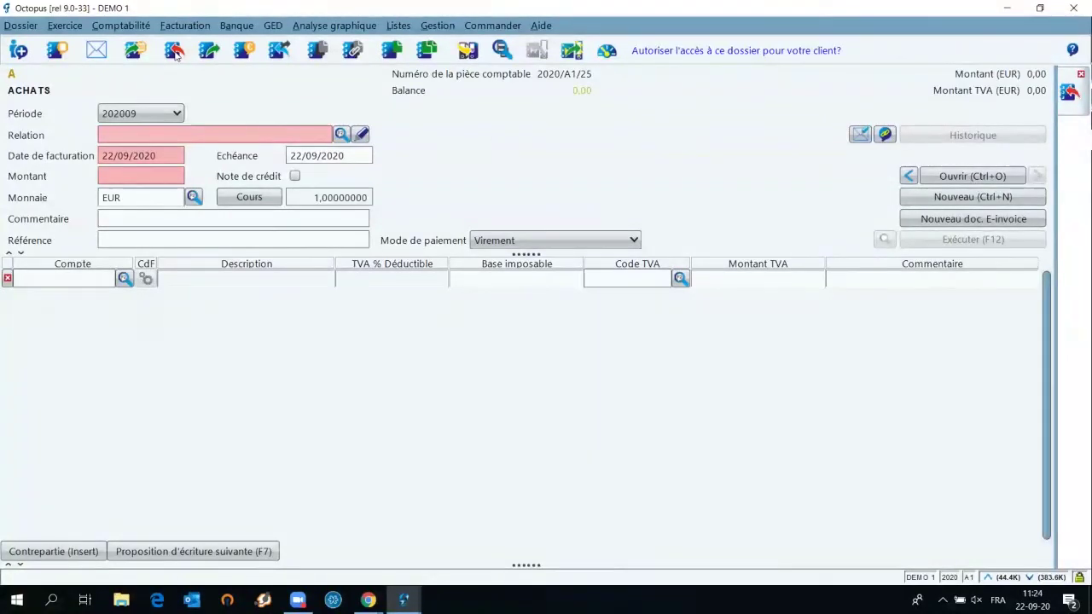
{"action": "key", "text": "super+Right"}
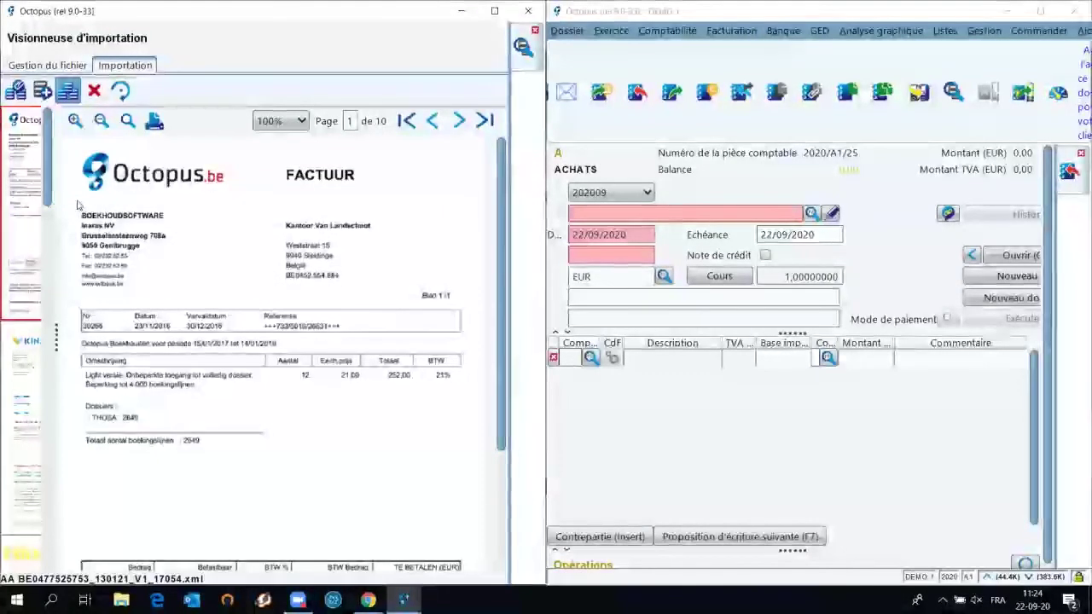
Step: Fill the purchase entry from the first Octopus.be electronic invoice in the import viewer, and compare it with the totals at the invoice's end
{"action": "left_click", "coordinate": [17, 92]}
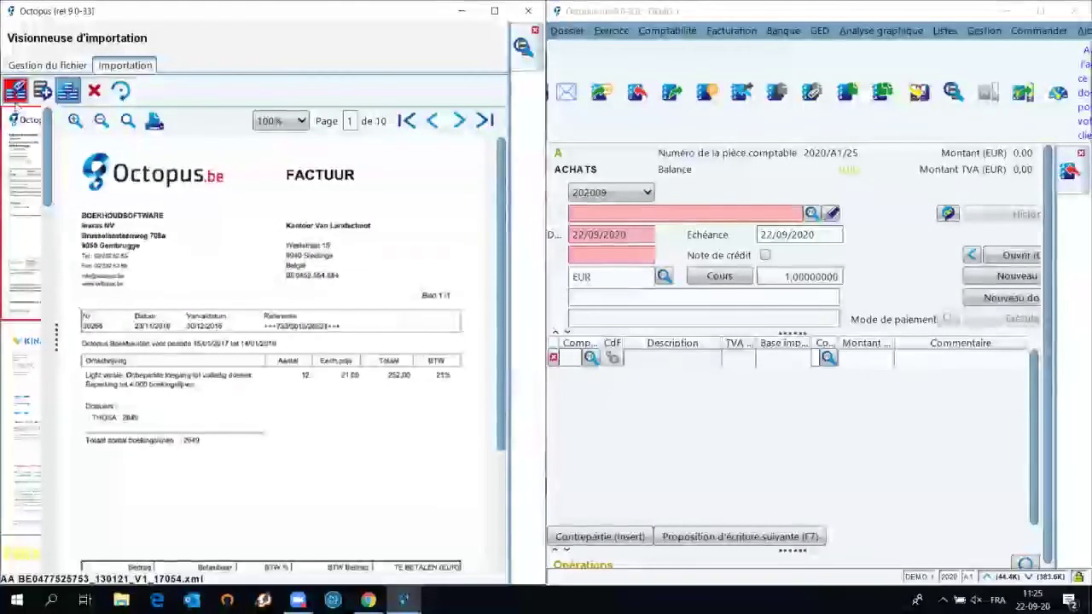
{"action": "double_click", "coordinate": [29, 161]}
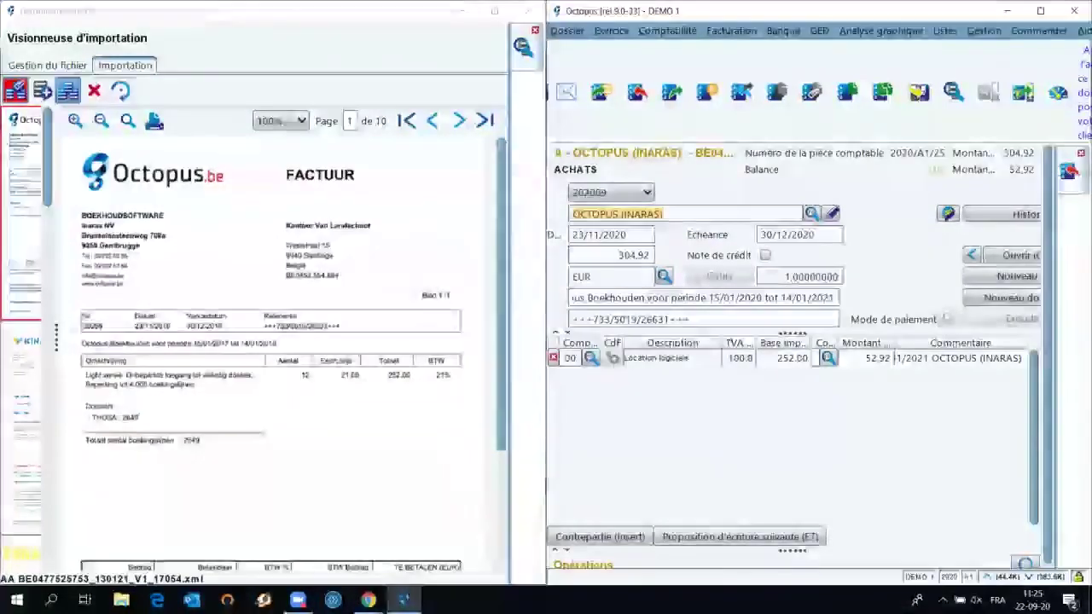
{"action": "key", "text": "ctrl"}
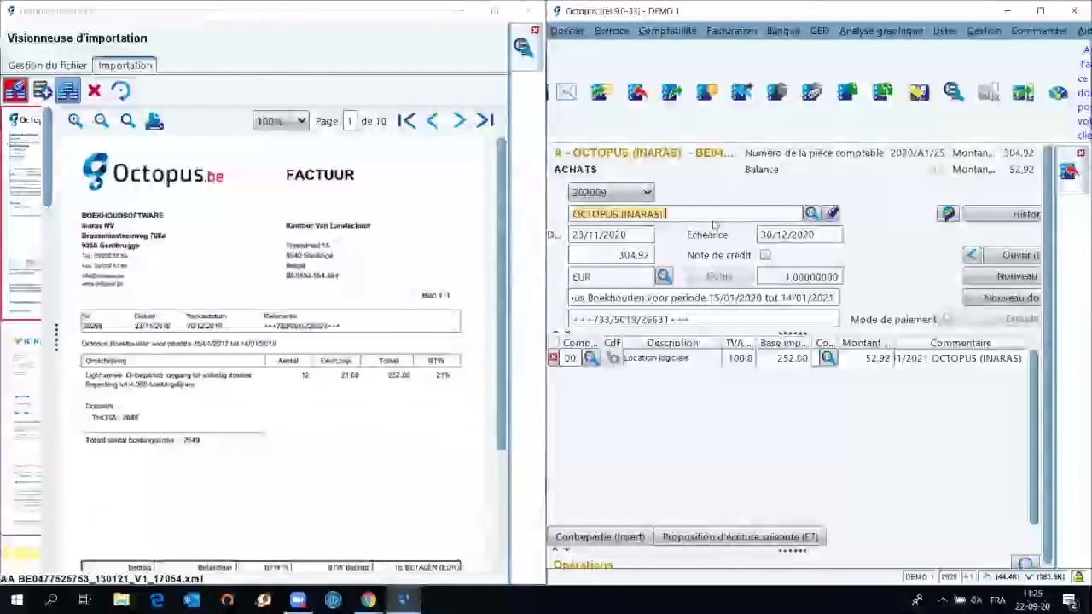
{"action": "scroll", "coordinate": [502, 238], "scroll_direction": "down", "scroll_amount": 1}
{"action": "left_click_drag", "start_coordinate": [502, 237], "coordinate": [498, 288]}
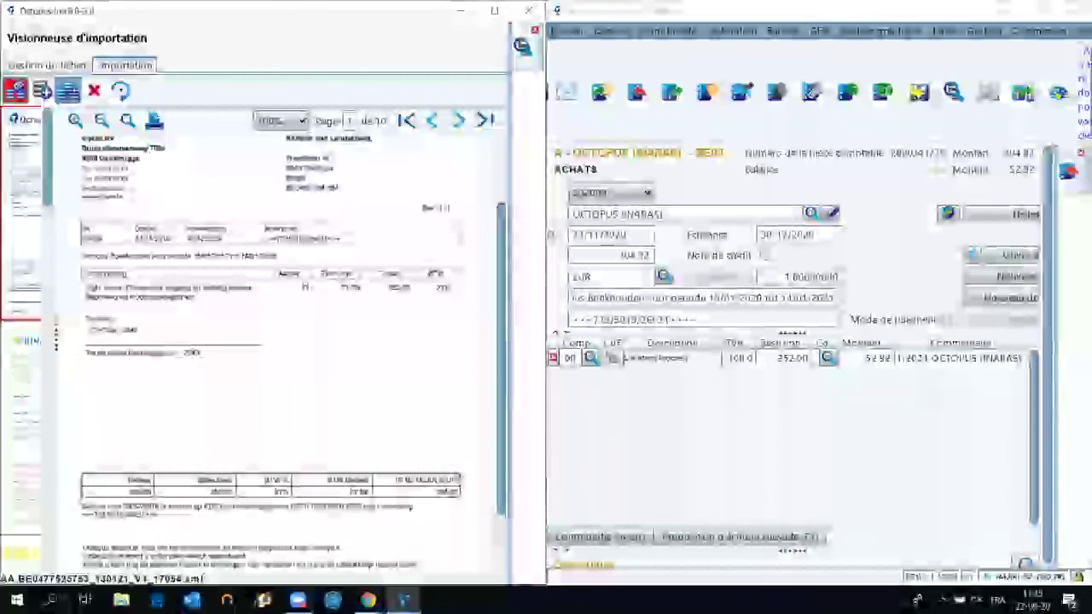
Step: Load the BVBA ZENT electronic invoice into a purchase entry, and close the import viewer and the entry without booking it
{"action": "left_click", "coordinate": [24, 418]}
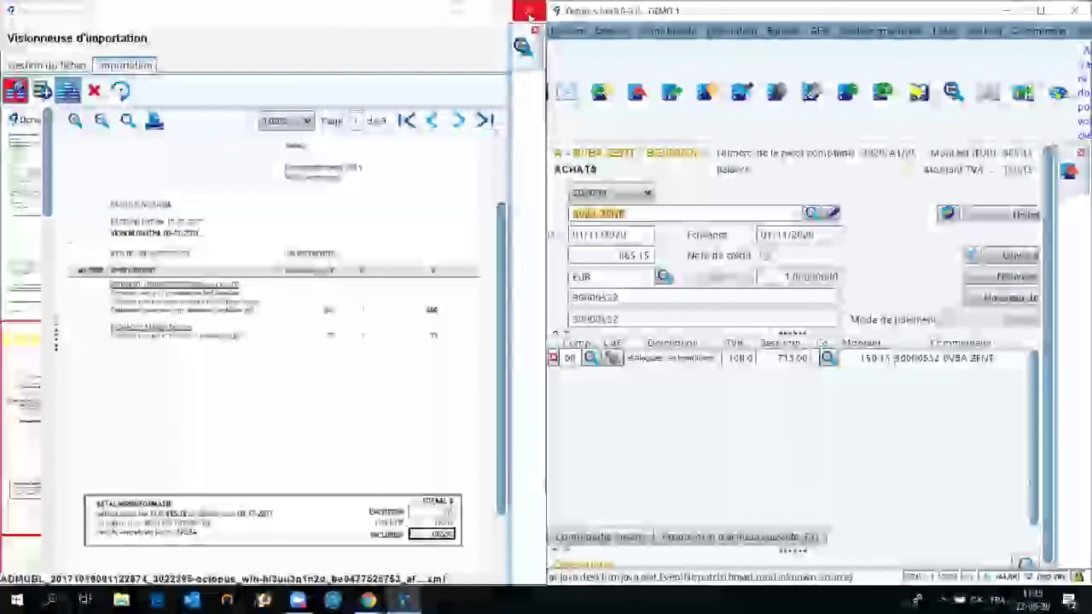
{"action": "left_click", "coordinate": [529, 13]}
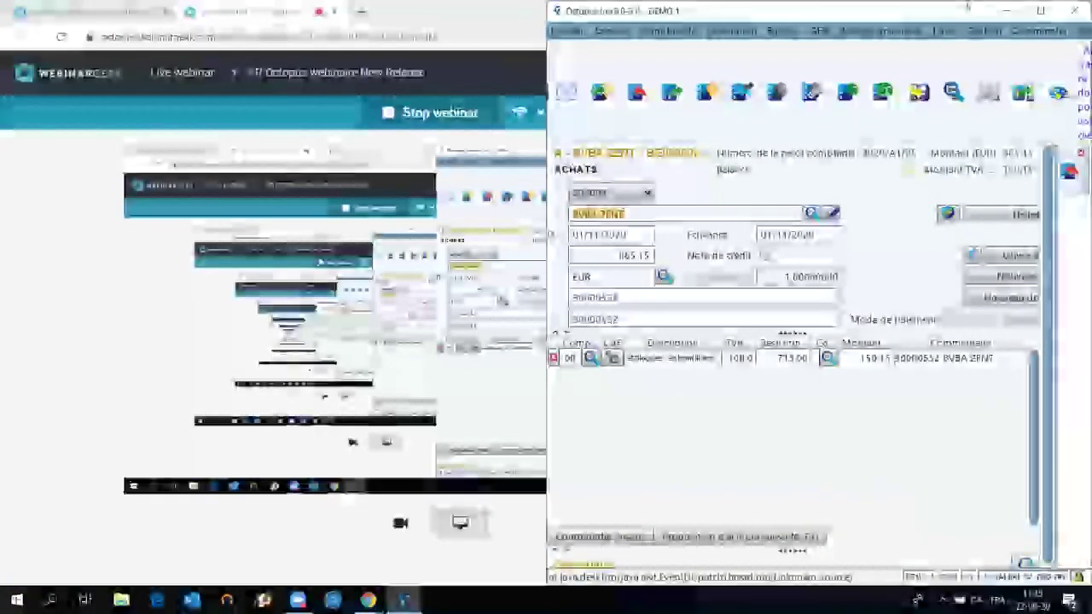
{"action": "double_click", "coordinate": [967, 8]}
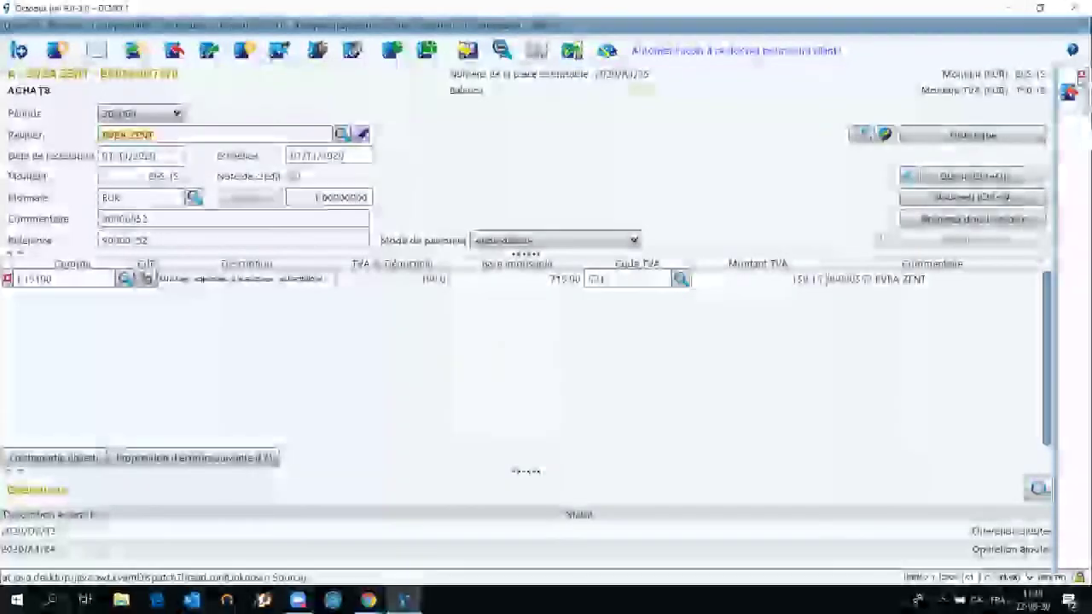
{"action": "left_click", "coordinate": [1081, 74]}
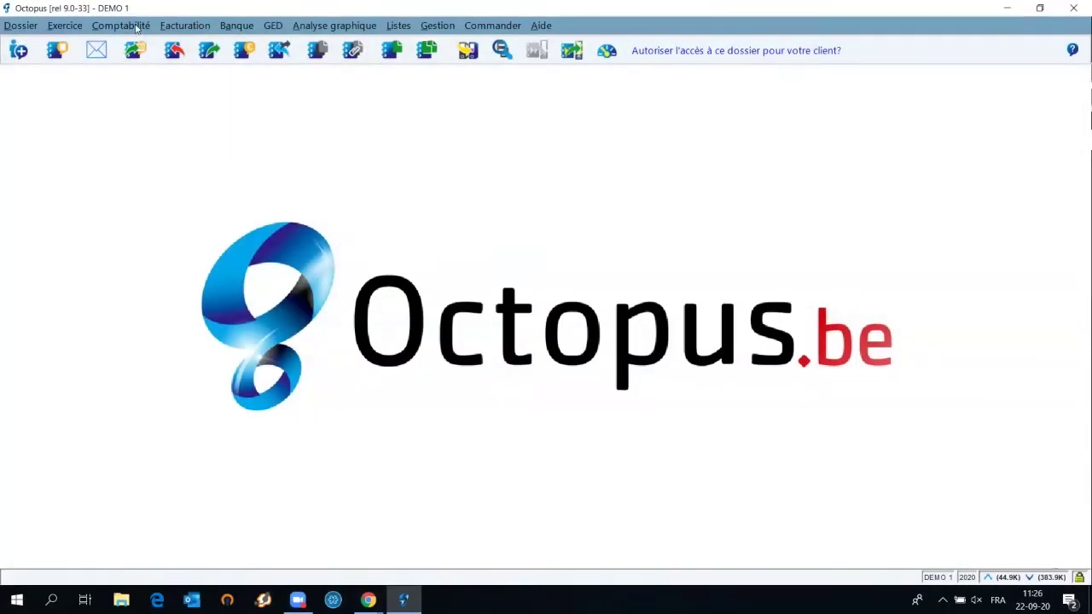
Step: Open the electronic invoice import, choose sales journal V1, and import all its verified XML invoices
{"action": "left_click", "coordinate": [136, 28]}
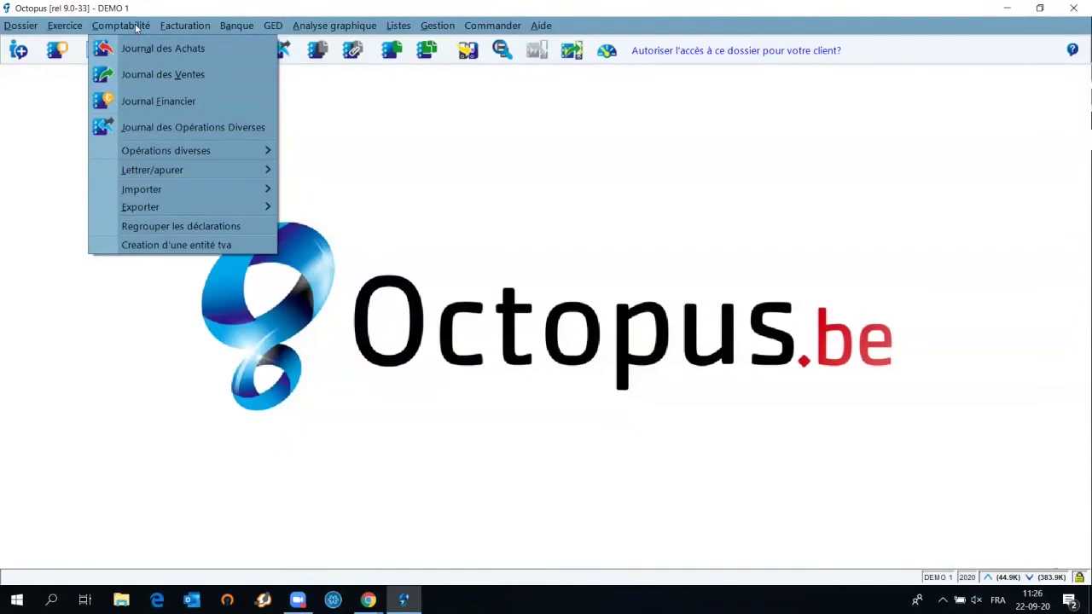
{"action": "mouse_move", "coordinate": [147, 189]}
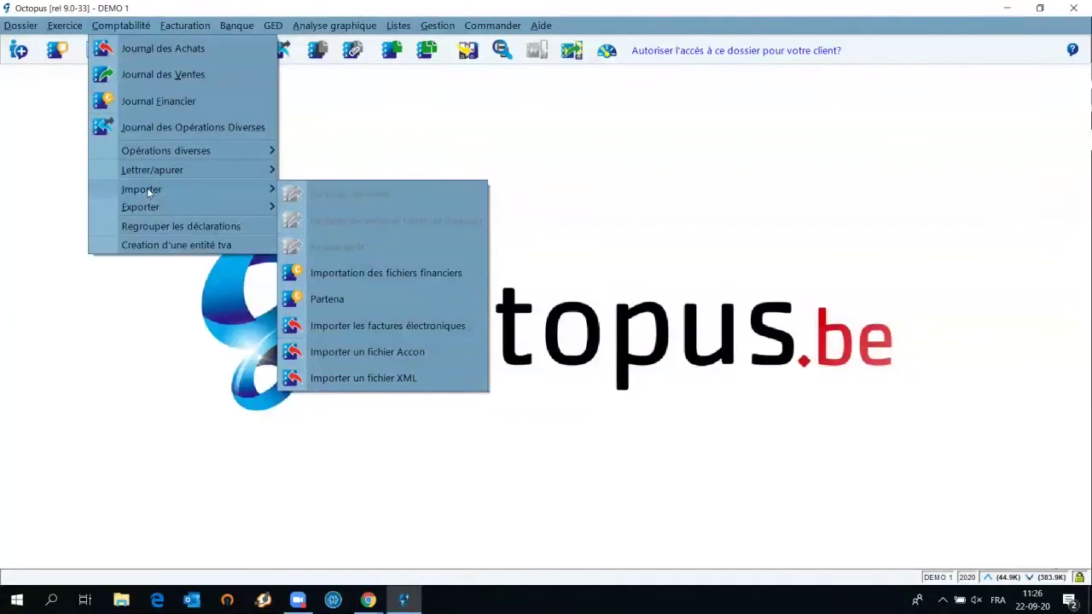
{"action": "left_click", "coordinate": [147, 189]}
{"action": "mouse_move", "coordinate": [255, 185]}
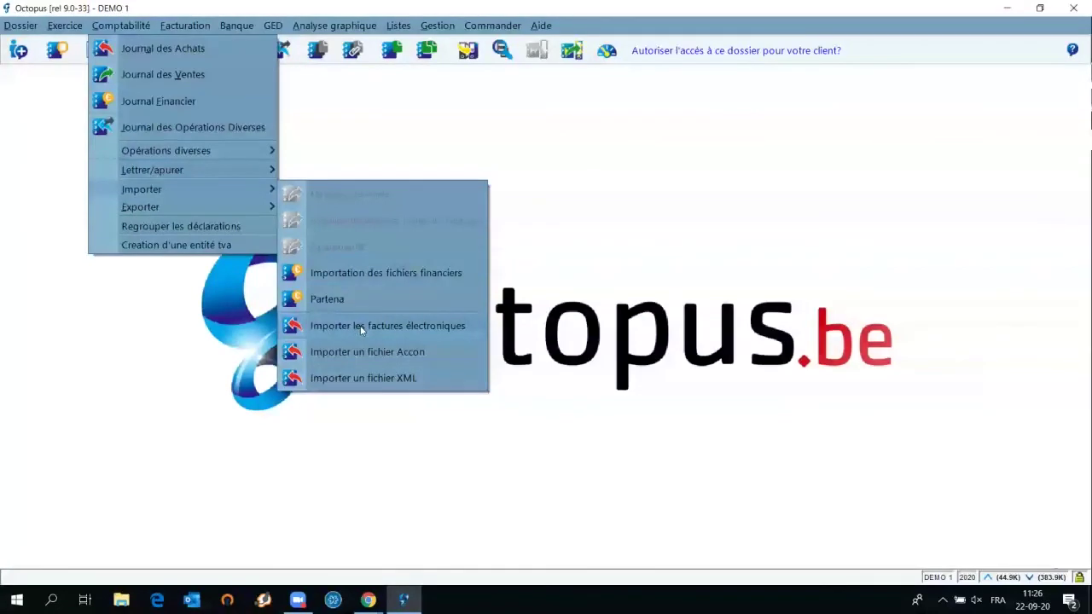
{"action": "left_click", "coordinate": [361, 327]}
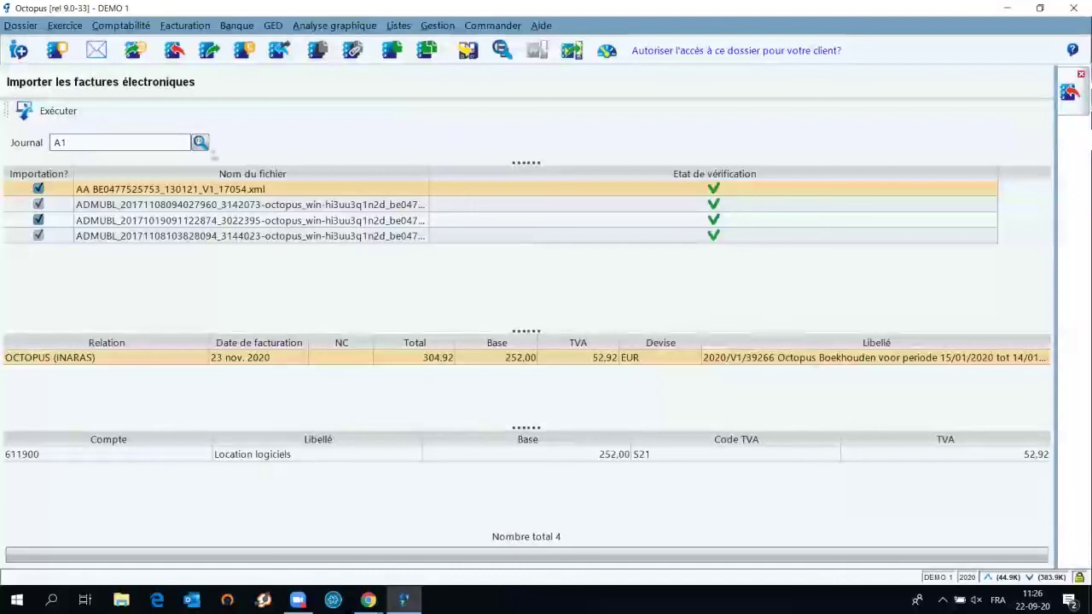
{"action": "left_click", "coordinate": [200, 143]}
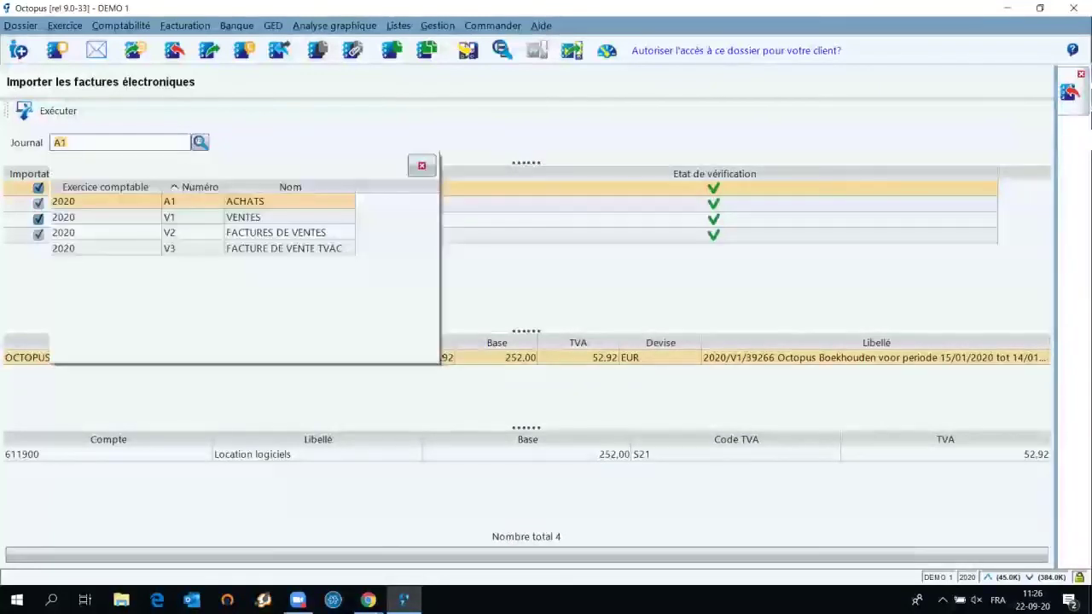
{"action": "double_click", "coordinate": [188, 219]}
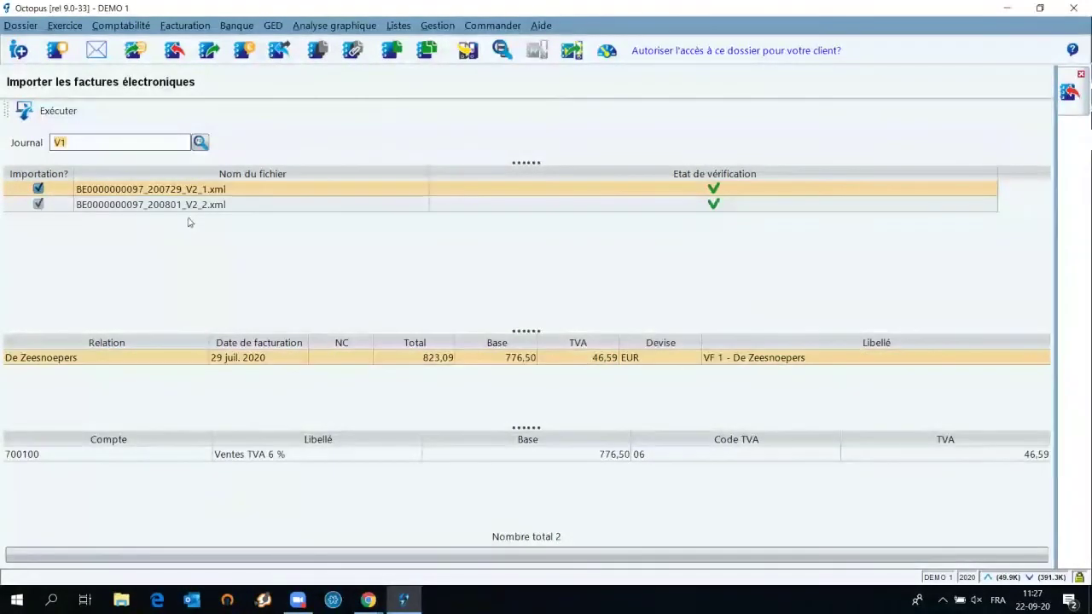
{"action": "left_click", "coordinate": [115, 141]}
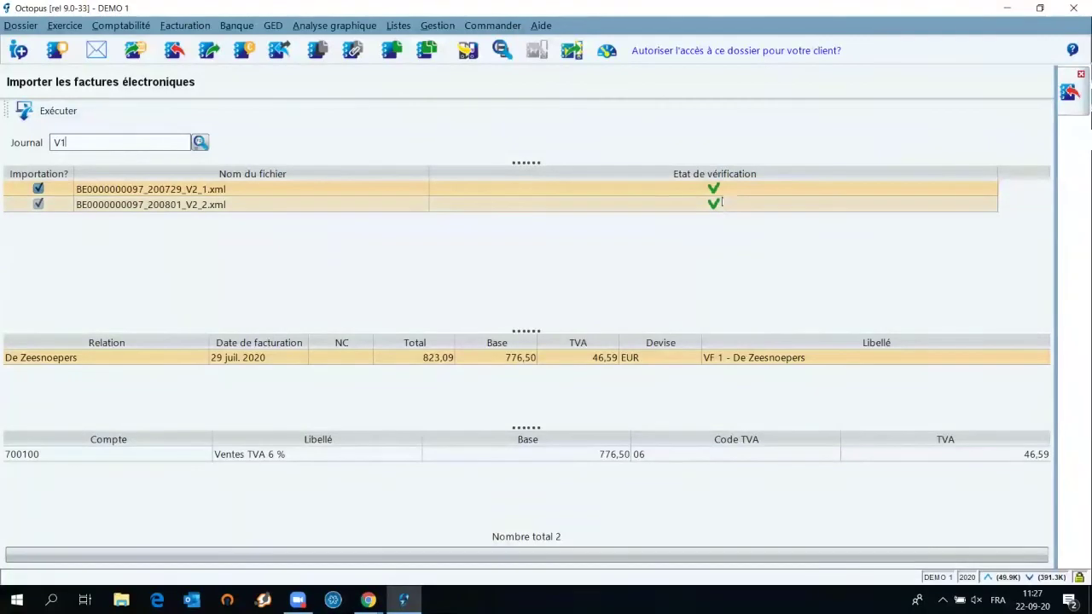
{"action": "left_click", "coordinate": [62, 116]}
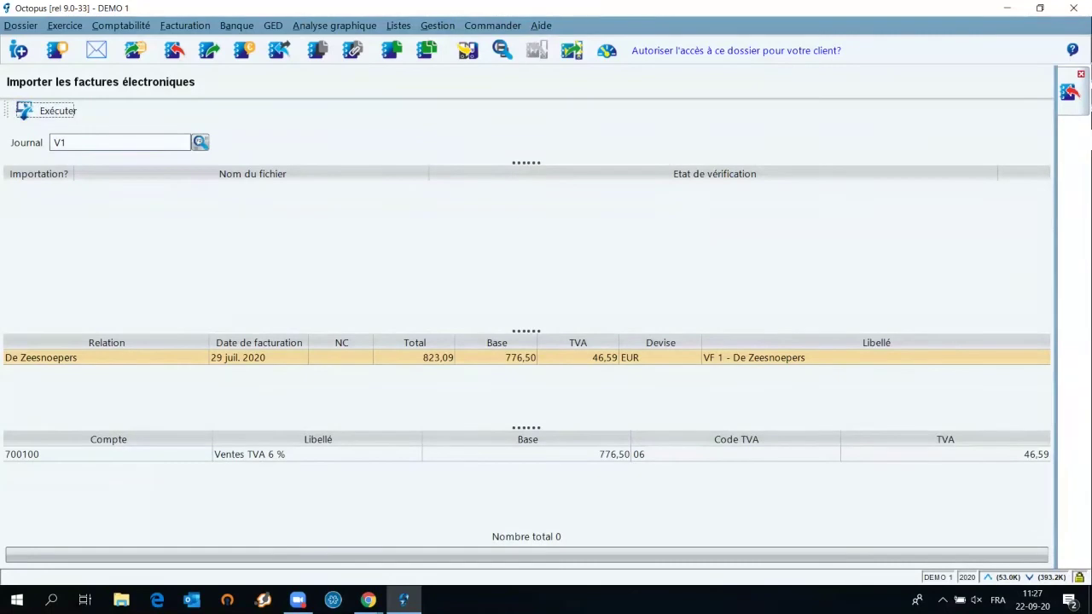
Step: Switch the electronic invoice import to purchase journal A1 and import all its verified XML invoices
{"action": "left_click", "coordinate": [199, 142]}
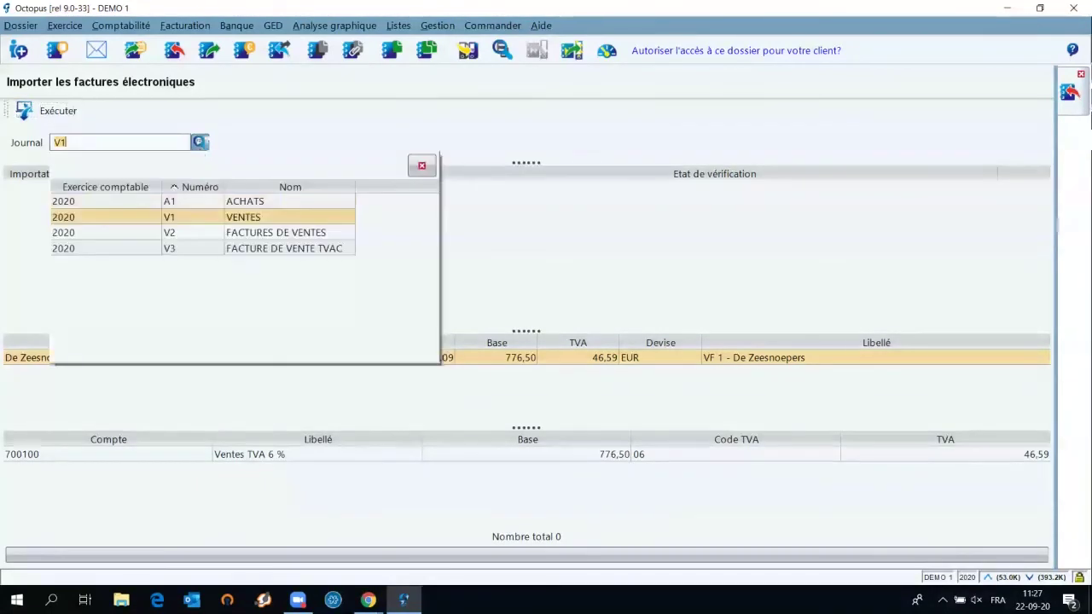
{"action": "left_click", "coordinate": [183, 201]}
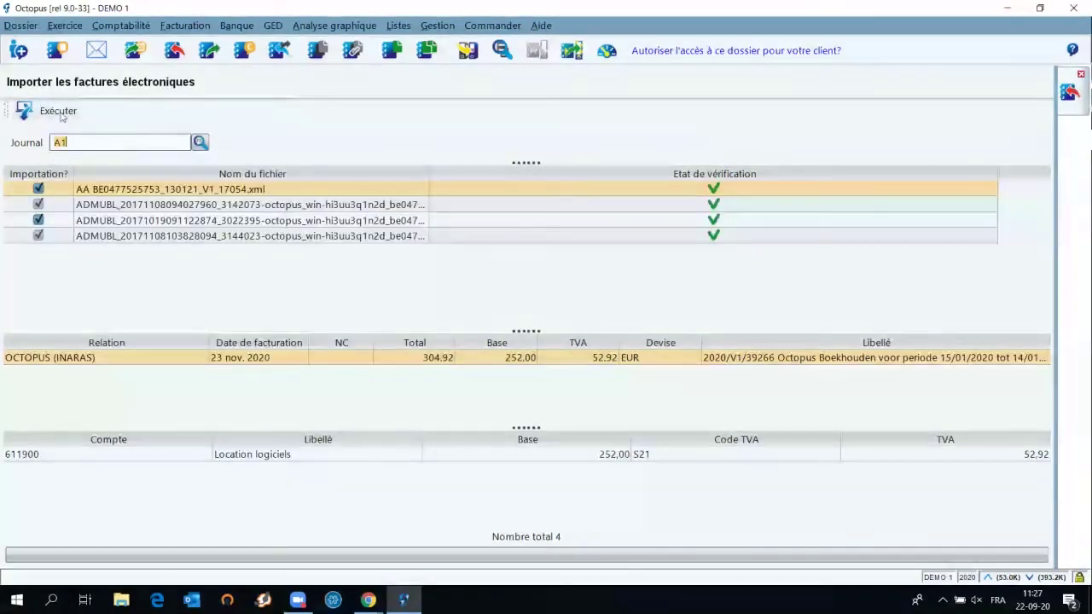
{"action": "left_click", "coordinate": [58, 112]}
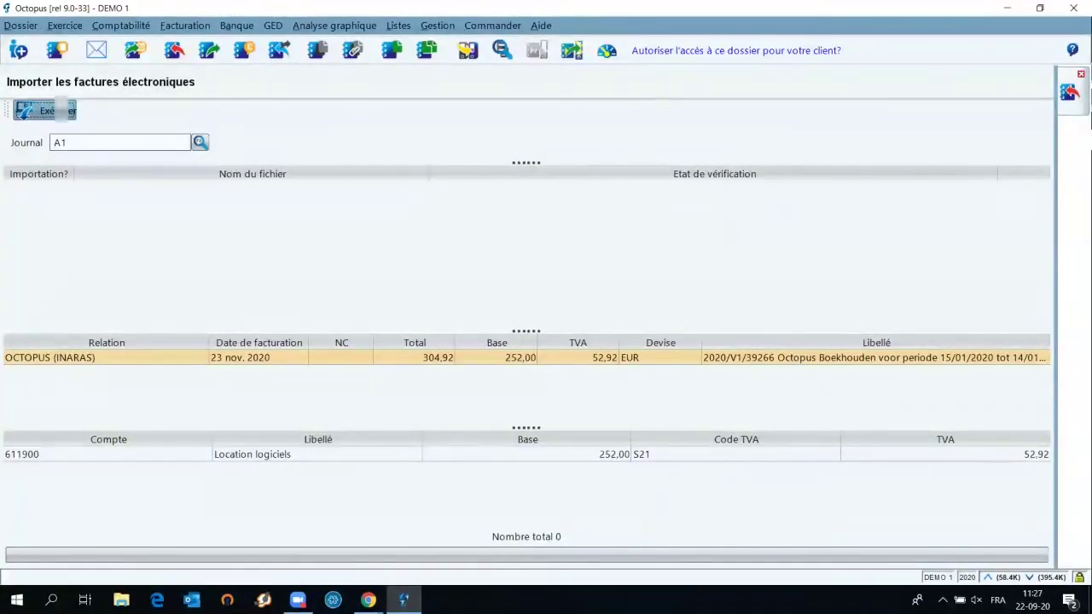
Step: Close the electronic invoice import, generate the 2020 purchase journal list for A1, and examine the imported invoices at its end
{"action": "left_click", "coordinate": [1082, 76]}
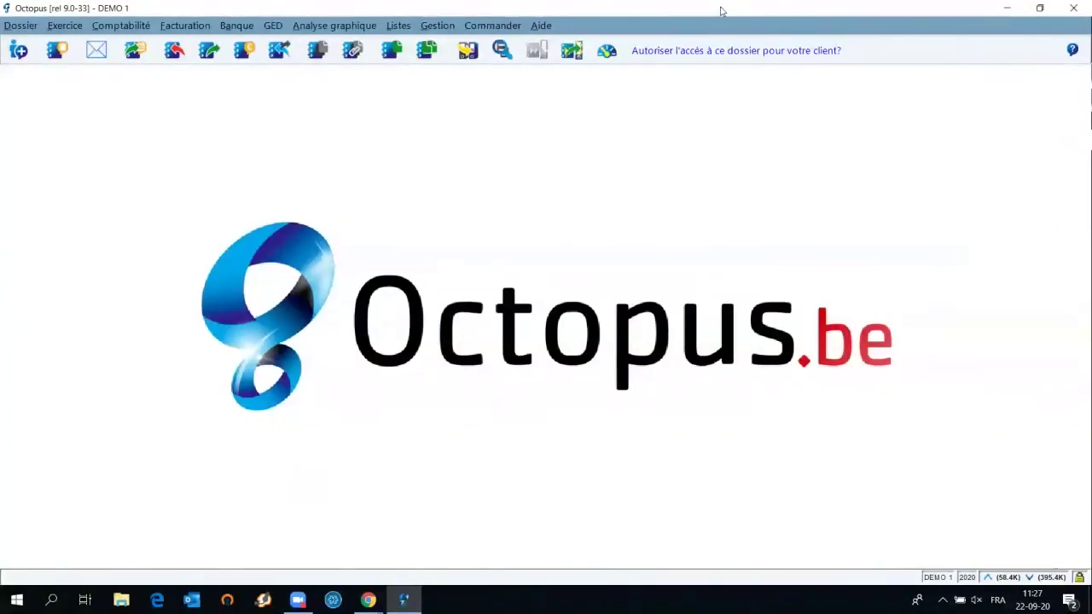
{"action": "left_click", "coordinate": [398, 26]}
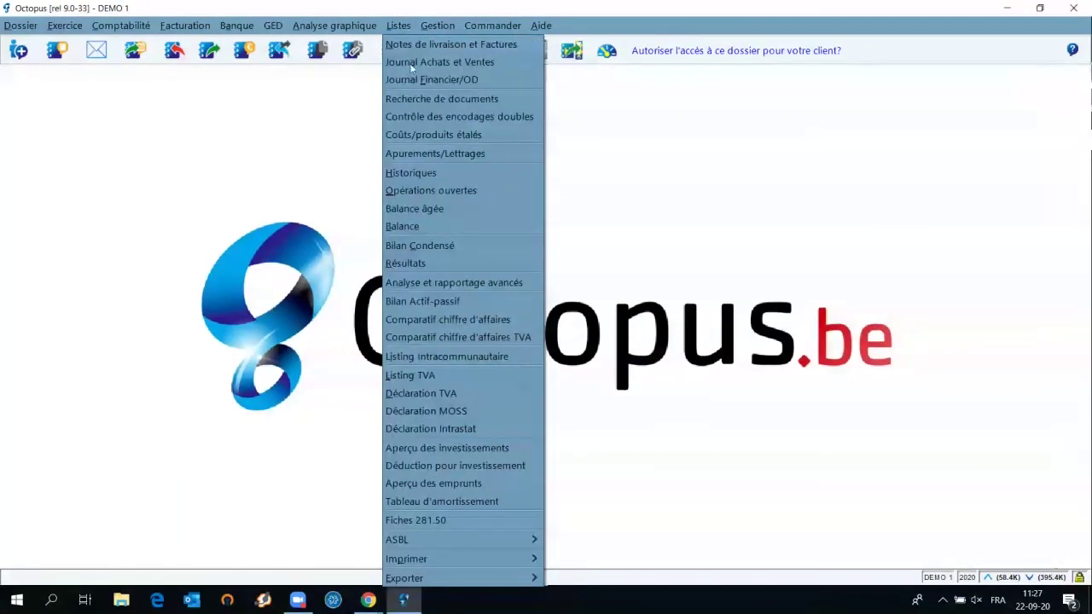
{"action": "left_click", "coordinate": [412, 63]}
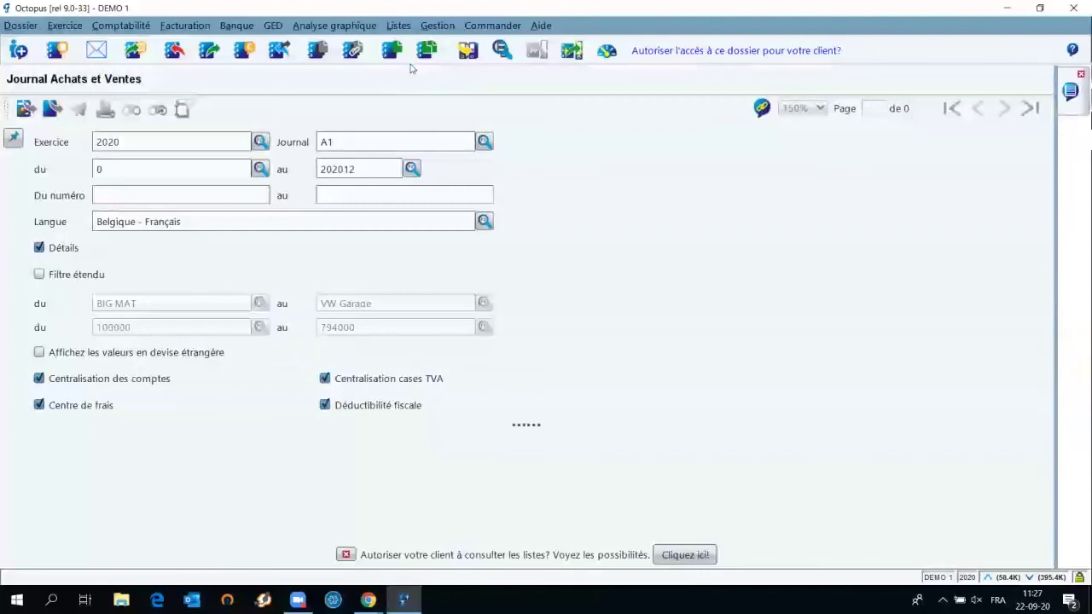
{"action": "left_click", "coordinate": [25, 111]}
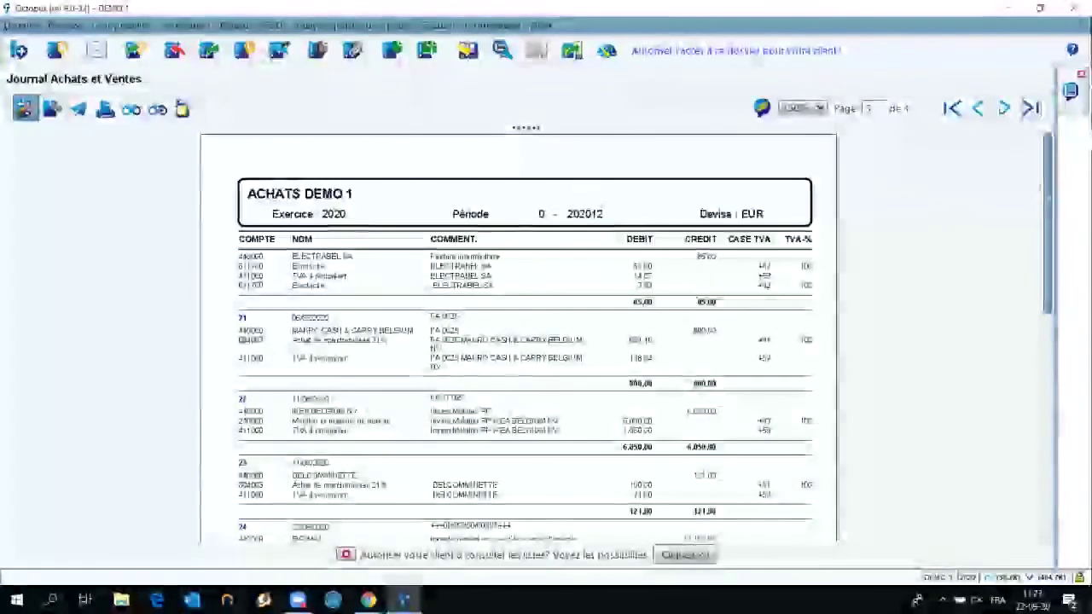
{"action": "left_click_drag", "start_coordinate": [1047, 197], "coordinate": [1047, 288]}
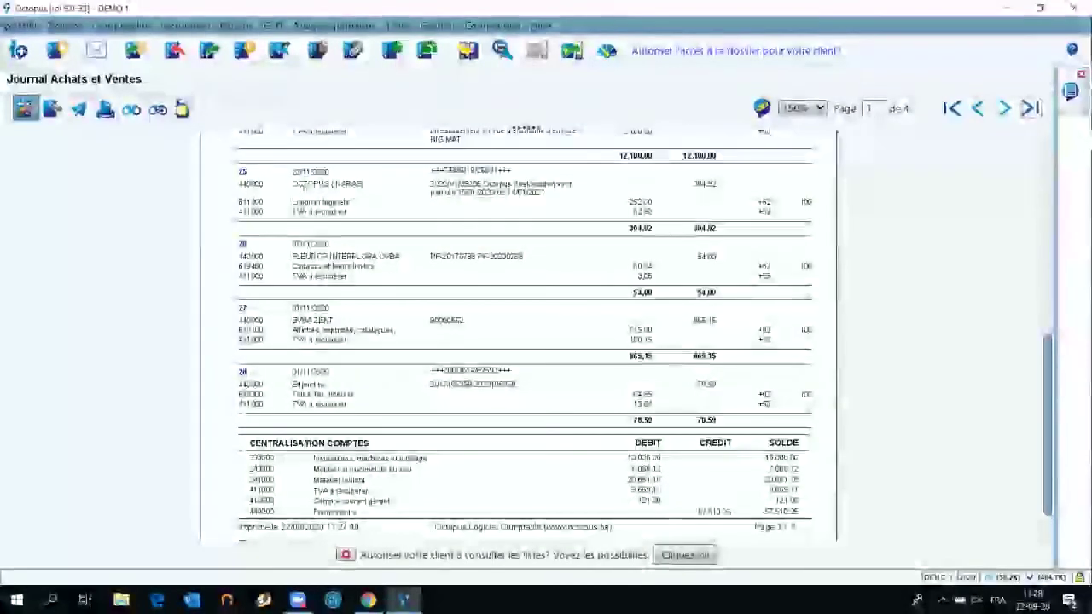
Step: Open the documents linked to purchase entry 26, view an XML invoice's PDF attachment, and close the viewer and the journal list
{"action": "left_click", "coordinate": [243, 249]}
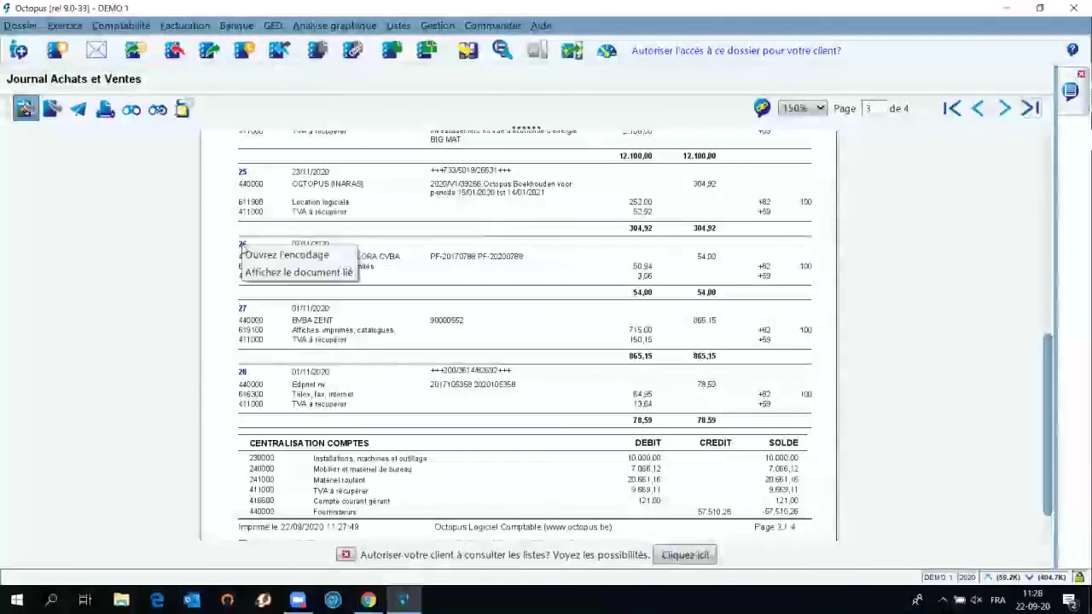
{"action": "left_click", "coordinate": [267, 275]}
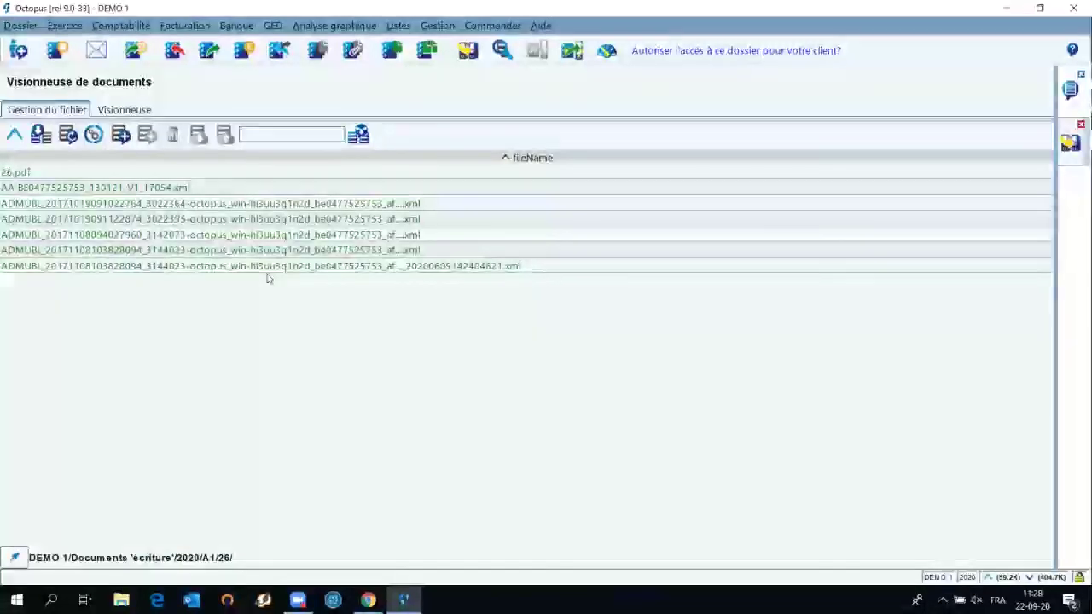
{"action": "double_click", "coordinate": [340, 221]}
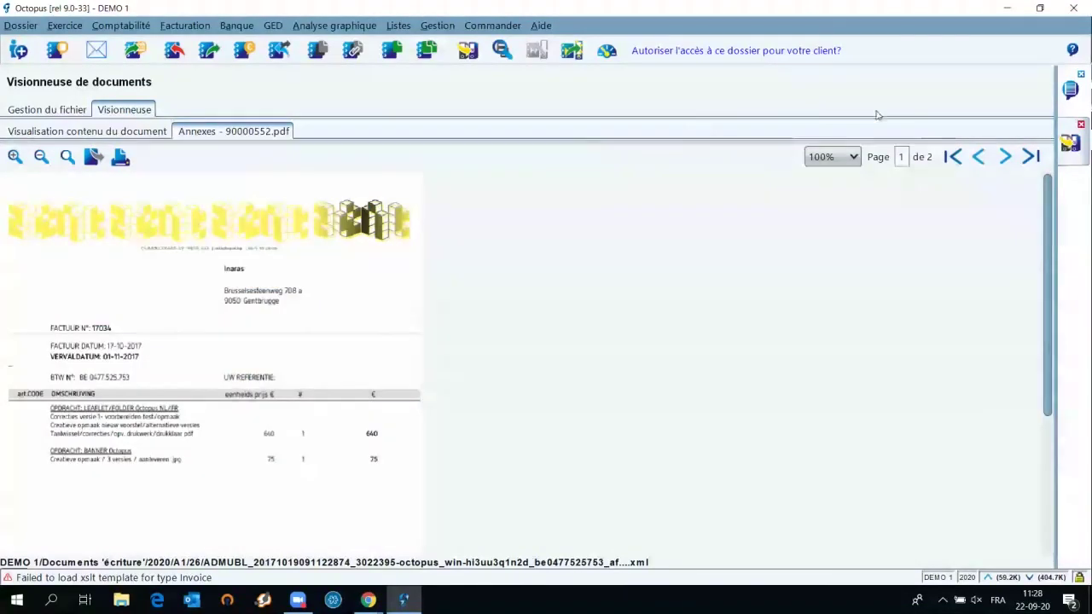
{"action": "left_click", "coordinate": [1082, 124]}
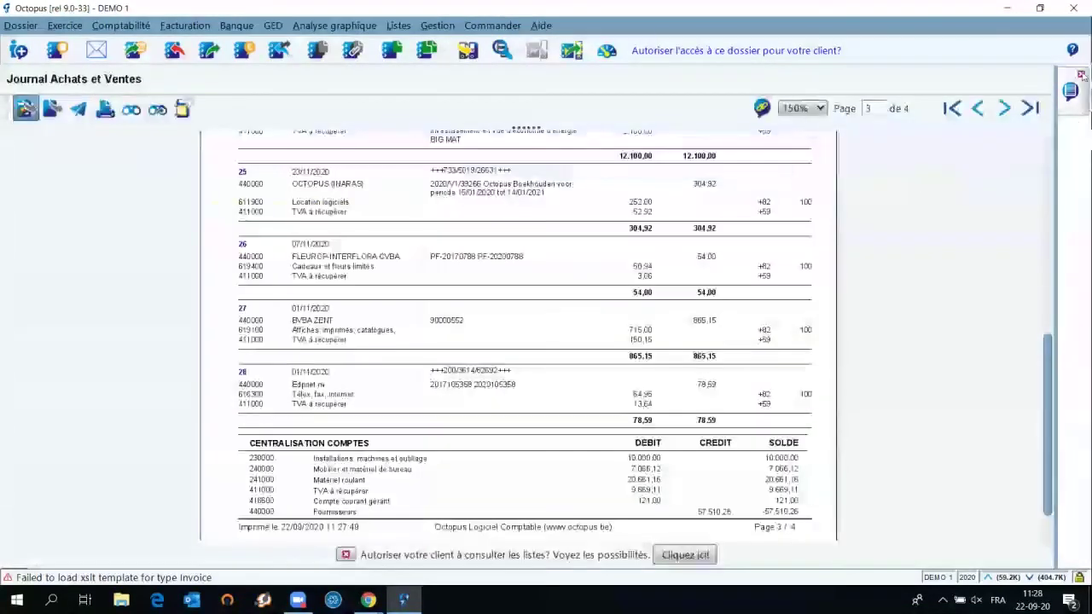
{"action": "left_click", "coordinate": [1081, 75]}
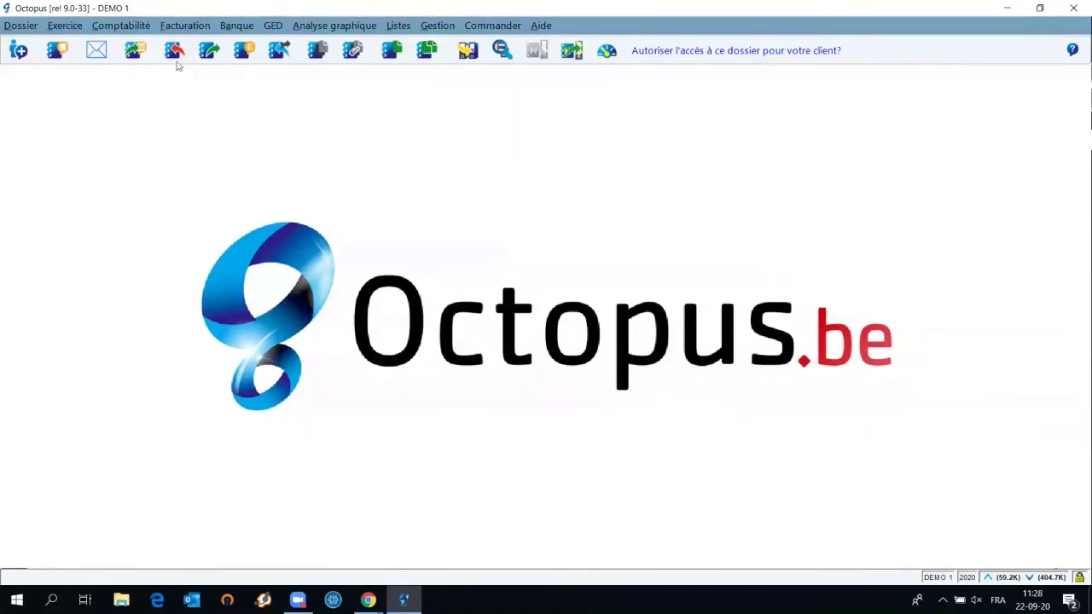
Step: Start the accounting XML file import and choose PartenaGuiImport.xml from the Desktop as its source file
{"action": "left_click", "coordinate": [127, 26]}
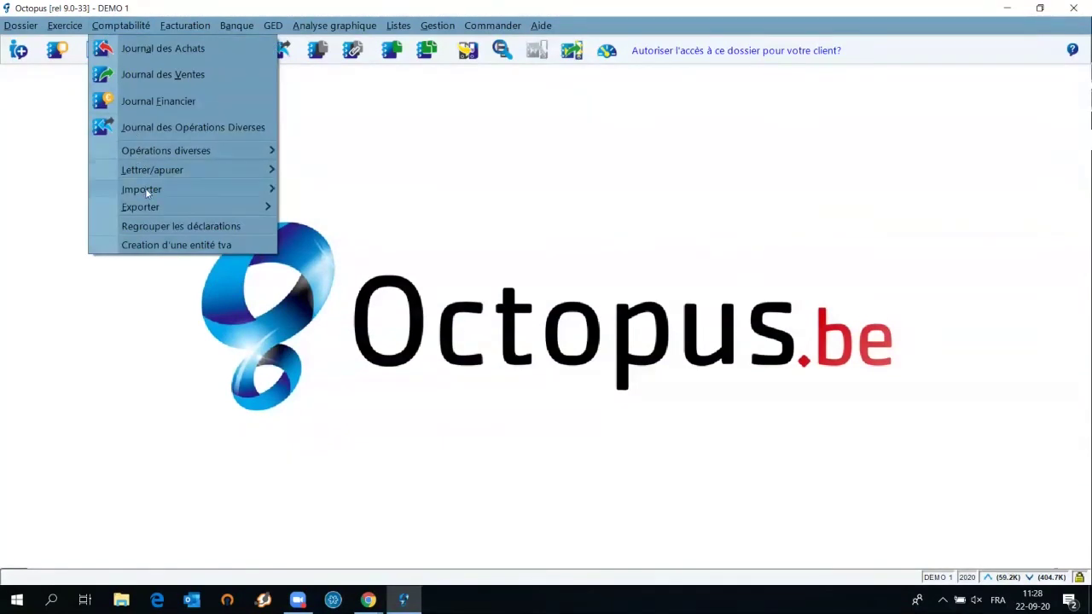
{"action": "mouse_move", "coordinate": [146, 189]}
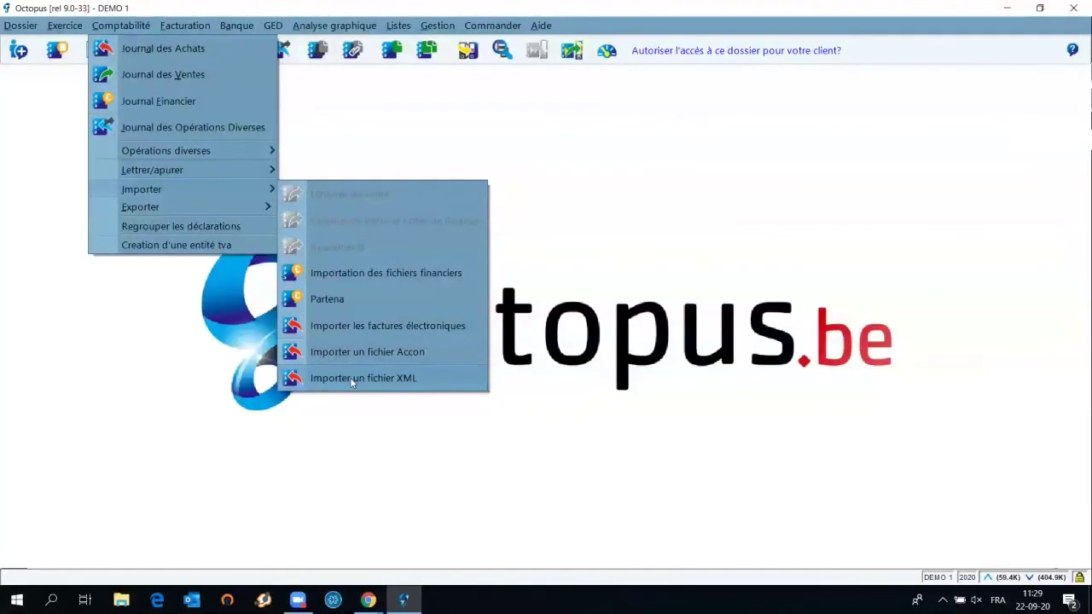
{"action": "left_click", "coordinate": [350, 379]}
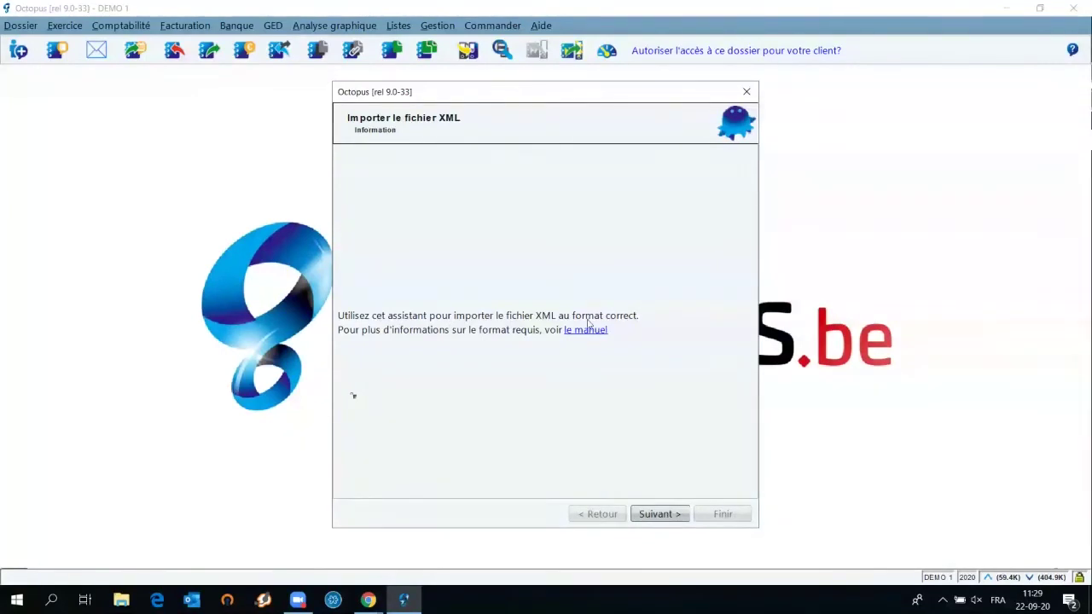
{"action": "left_click", "coordinate": [662, 516]}
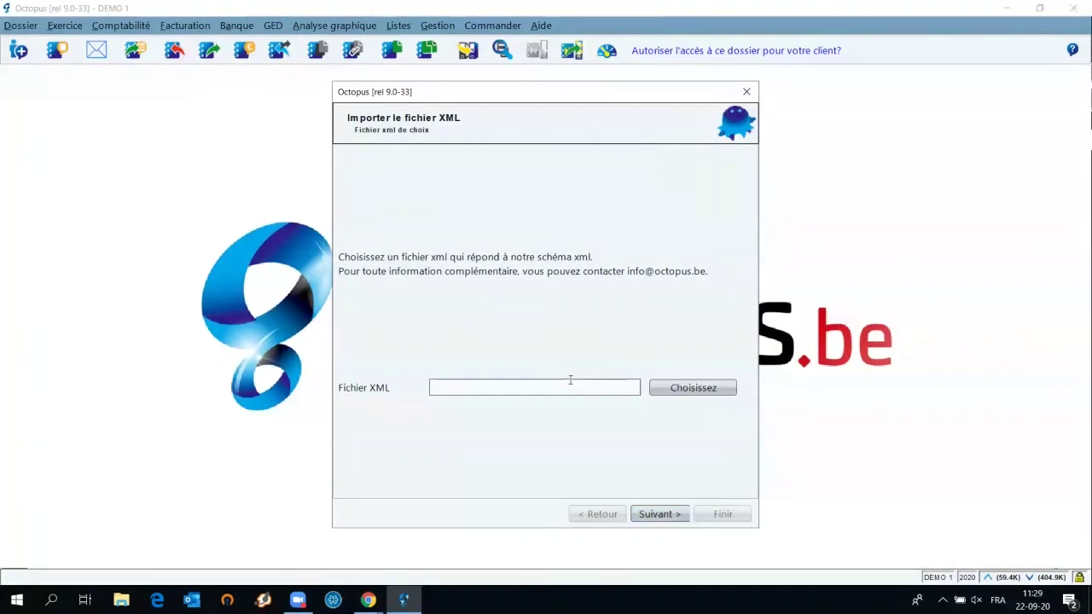
{"action": "left_click", "coordinate": [675, 391]}
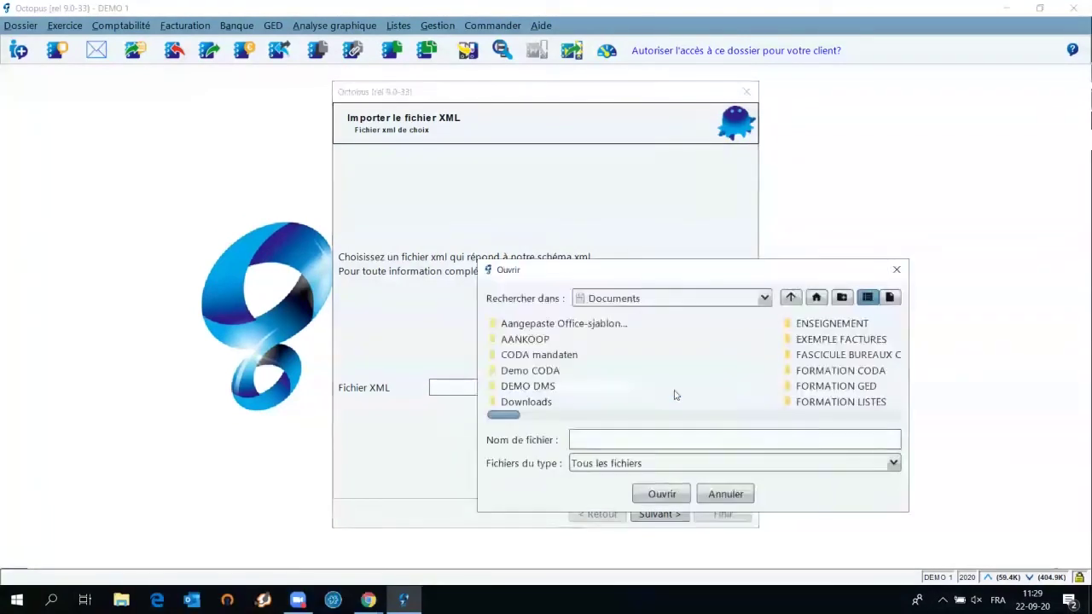
{"action": "left_click", "coordinate": [815, 299]}
{"action": "left_click_drag", "start_coordinate": [582, 417], "coordinate": [821, 419]}
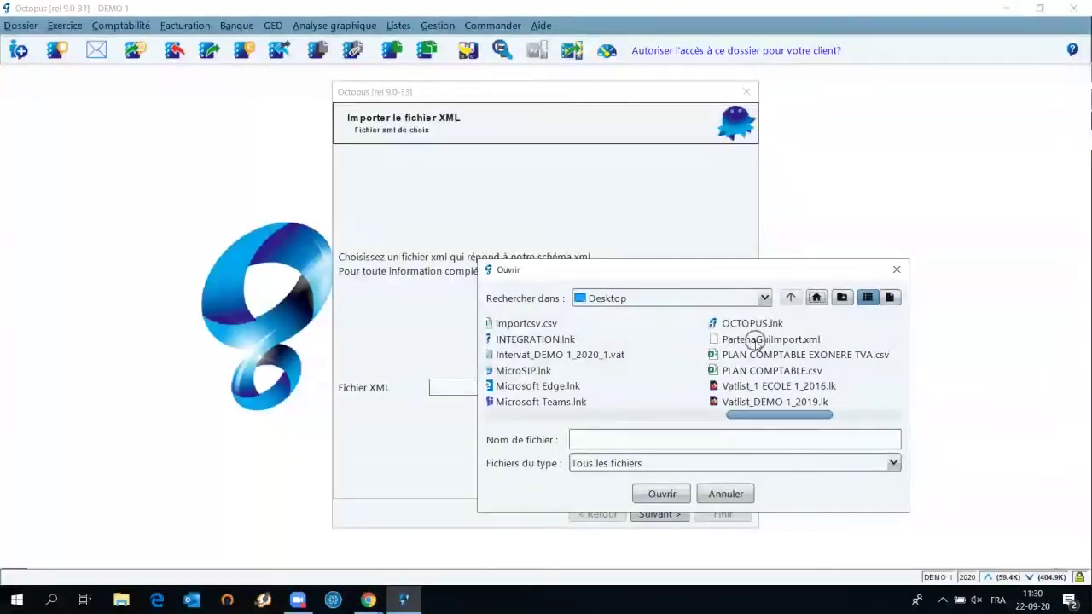
{"action": "left_click", "coordinate": [668, 497]}
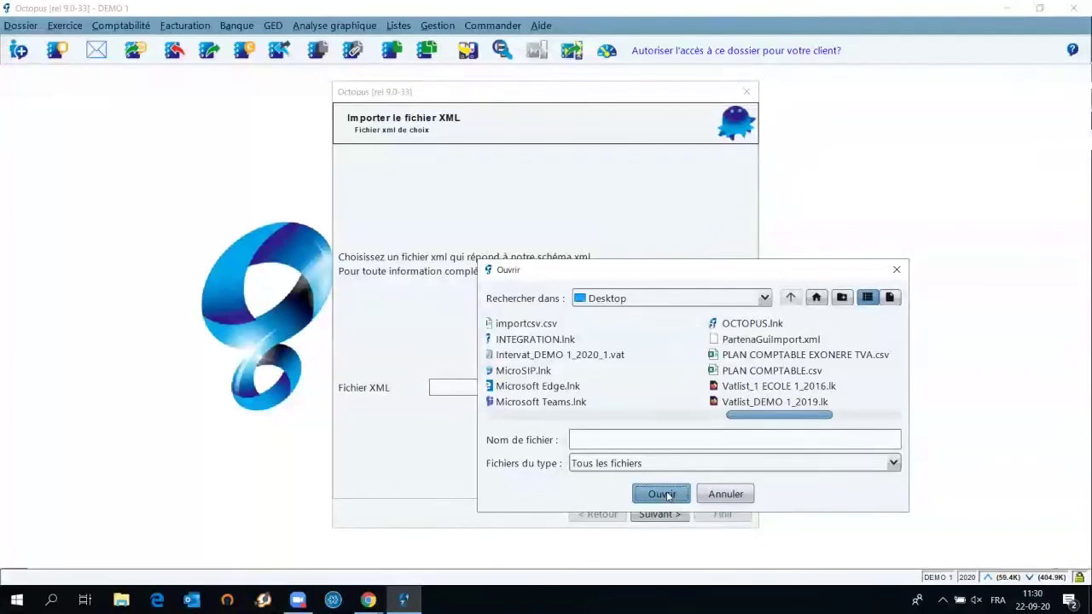
{"action": "left_click", "coordinate": [751, 338]}
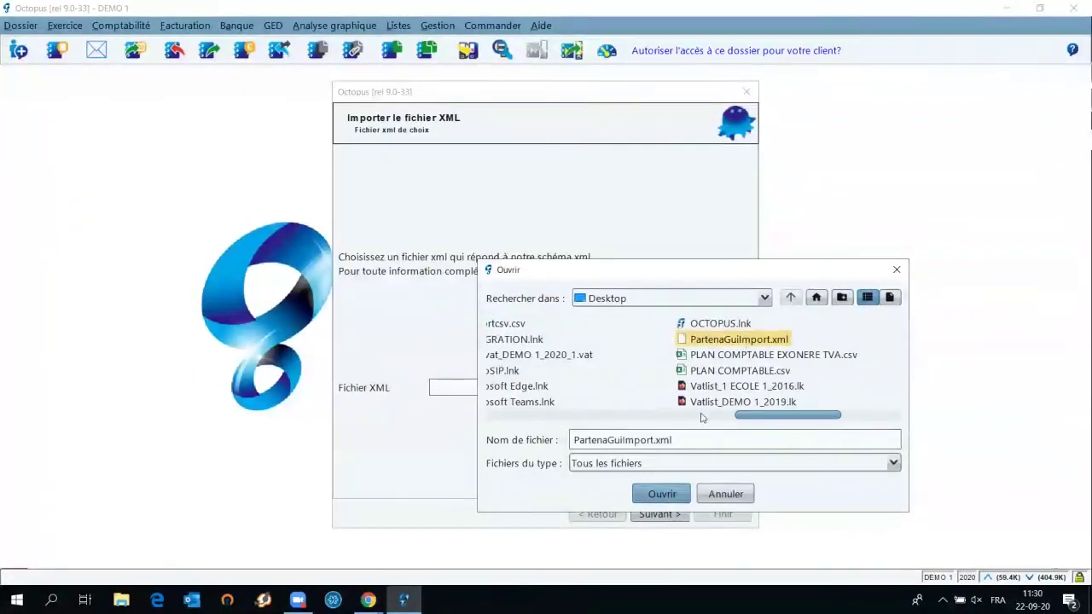
{"action": "left_click", "coordinate": [663, 495]}
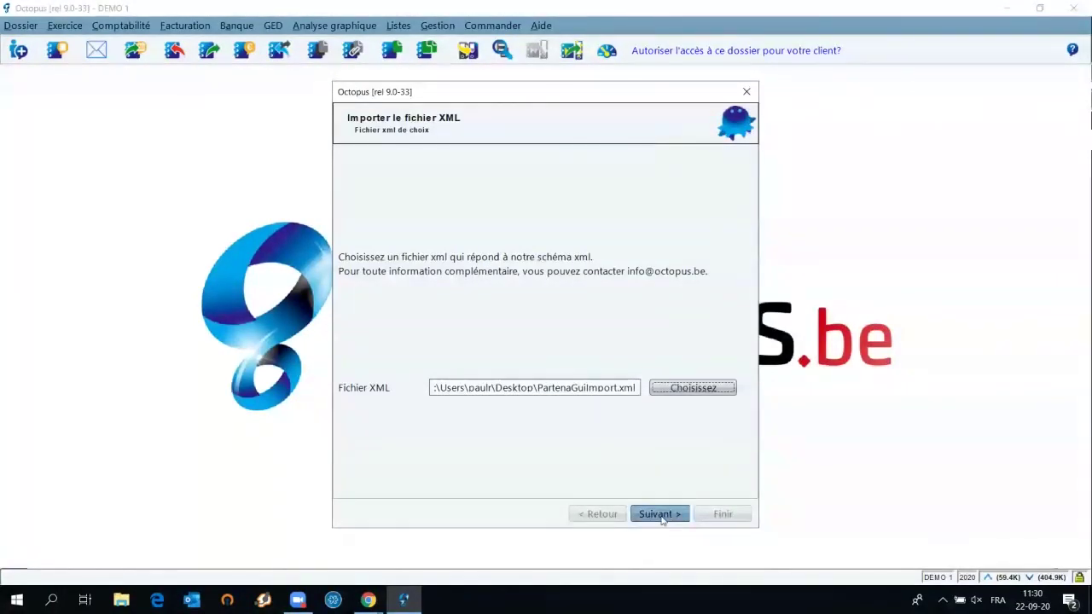
Step: Import the Partena XML file with purchase journal A1 and miscellaneous operations journal D3 (SALAIRES), and finish the wizard
{"action": "left_click", "coordinate": [658, 515]}
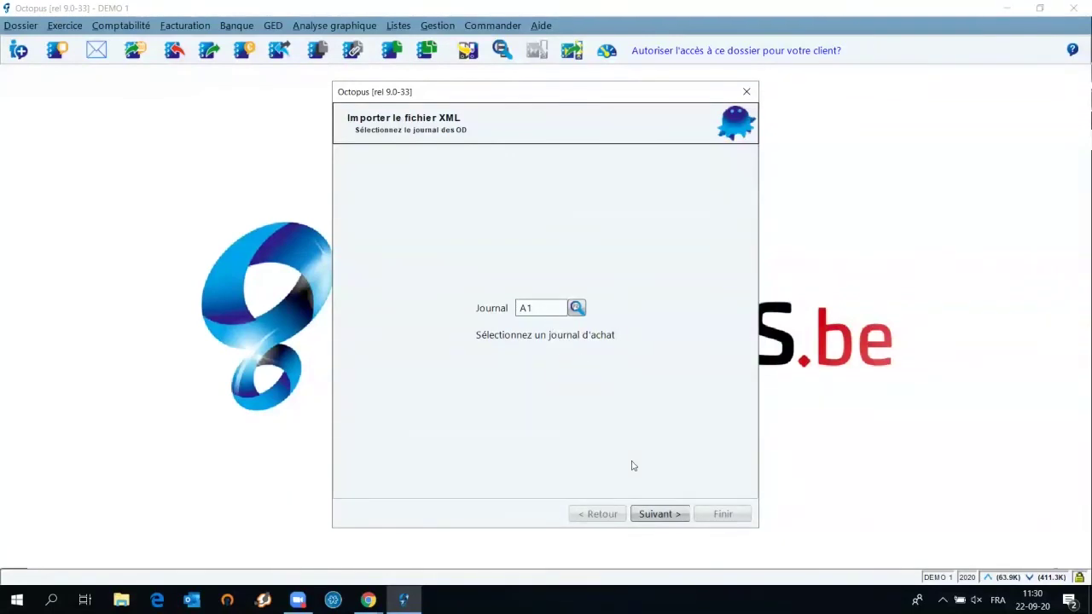
{"action": "left_click", "coordinate": [662, 516]}
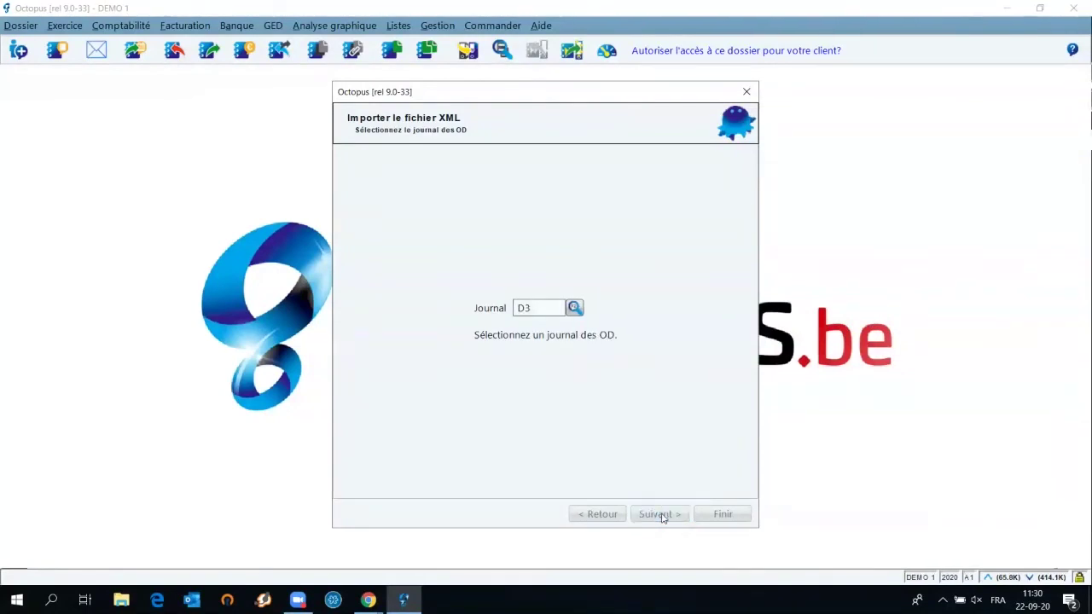
{"action": "left_click", "coordinate": [574, 309]}
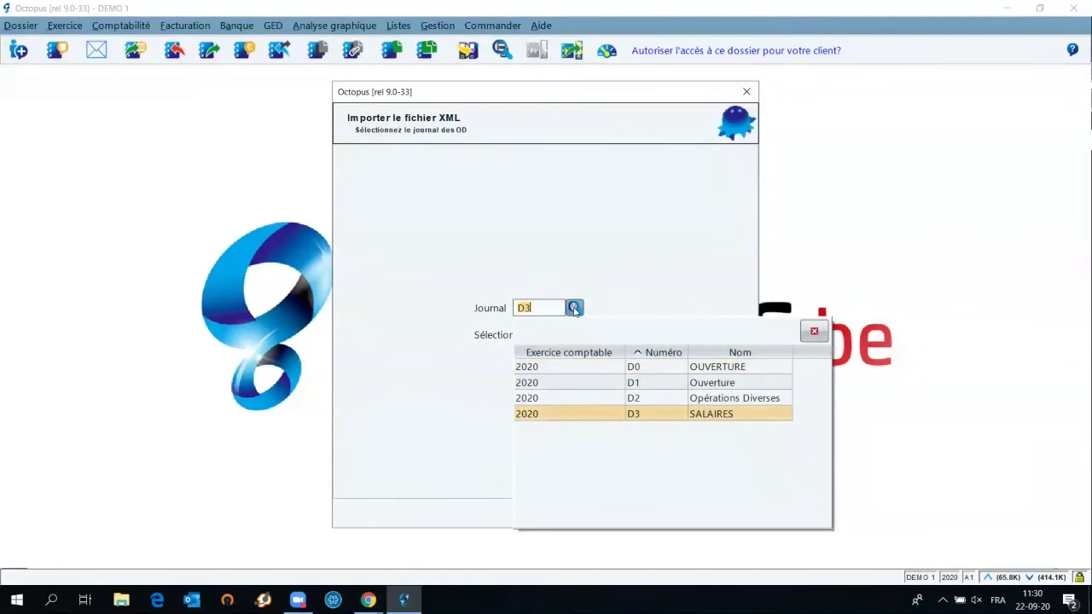
{"action": "left_click", "coordinate": [557, 416]}
{"action": "double_click", "coordinate": [574, 417]}
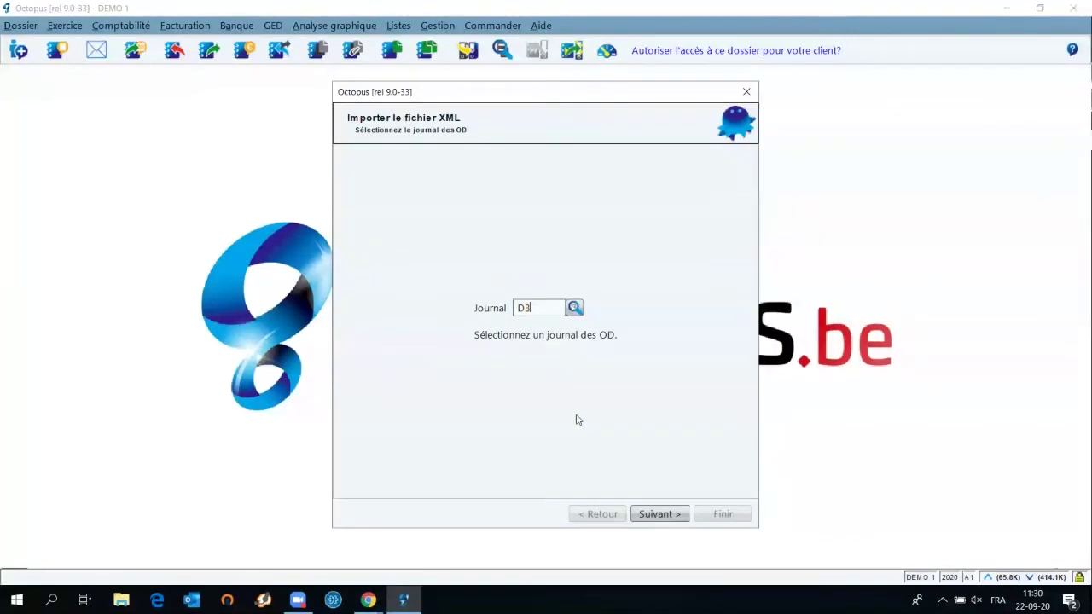
{"action": "left_click", "coordinate": [659, 515]}
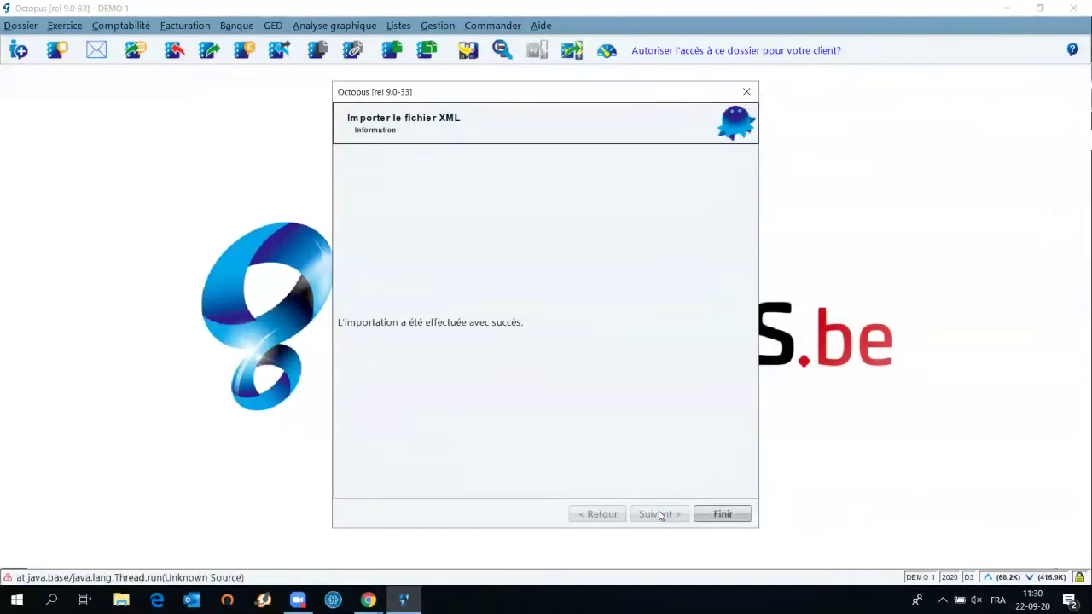
{"action": "left_click", "coordinate": [363, 332]}
{"action": "left_click", "coordinate": [724, 516]}
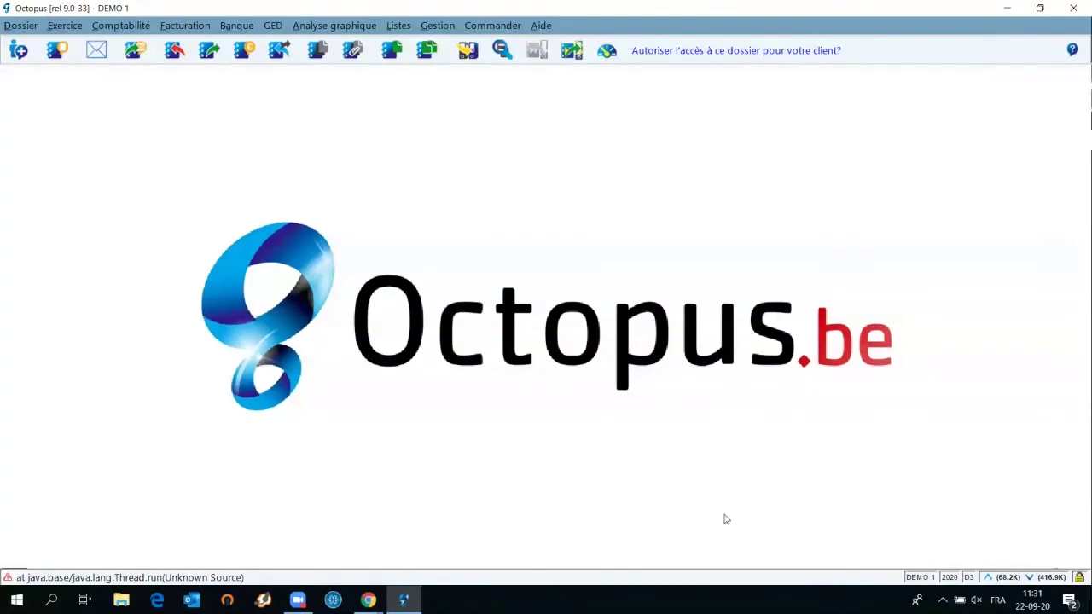
Step: Generate the 2020 financial/miscellaneous journal list for D3 (SALAIRES), examine the Partena entry and account centralisation, and close the list
{"action": "left_click", "coordinate": [405, 31]}
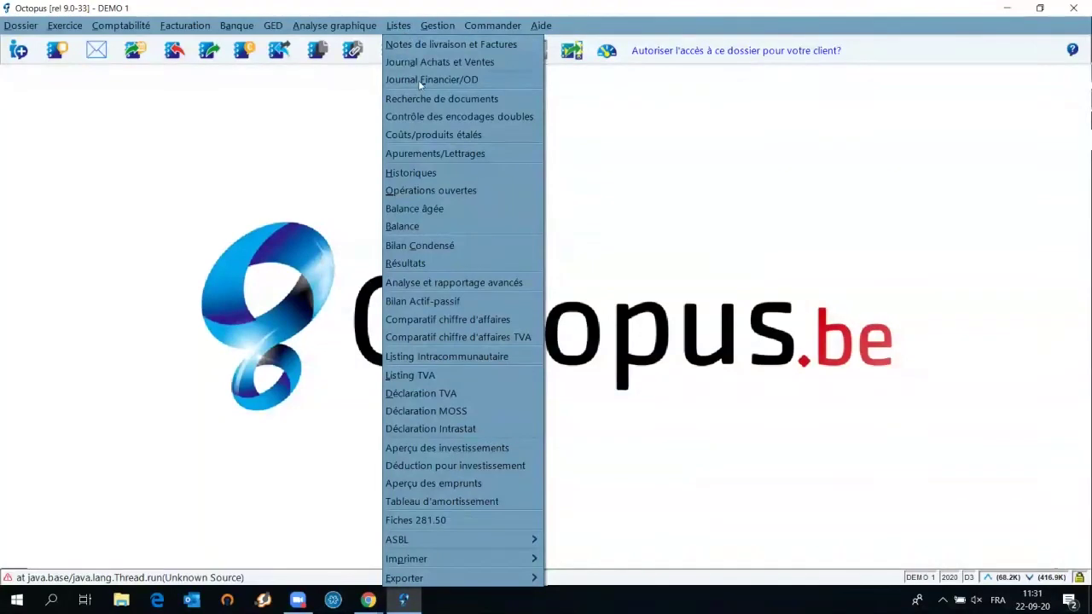
{"action": "left_click", "coordinate": [473, 80]}
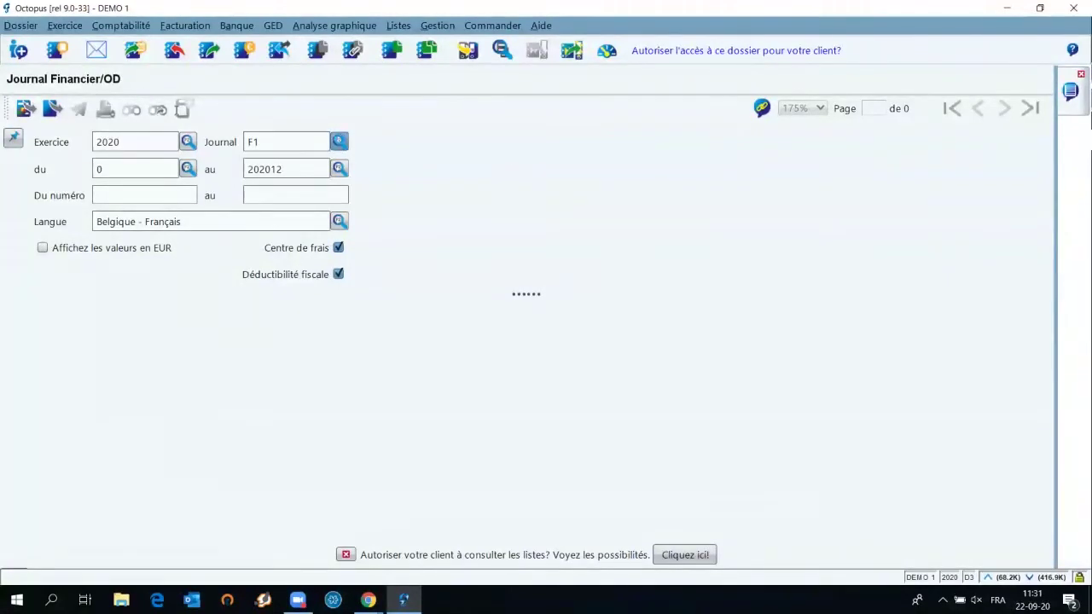
{"action": "left_click", "coordinate": [340, 143]}
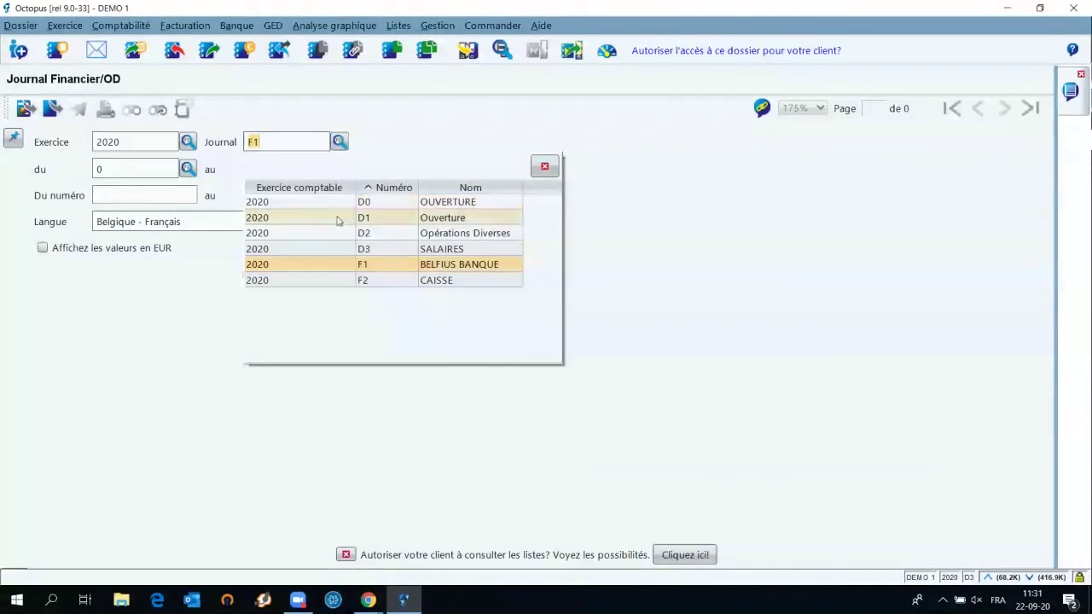
{"action": "double_click", "coordinate": [331, 250]}
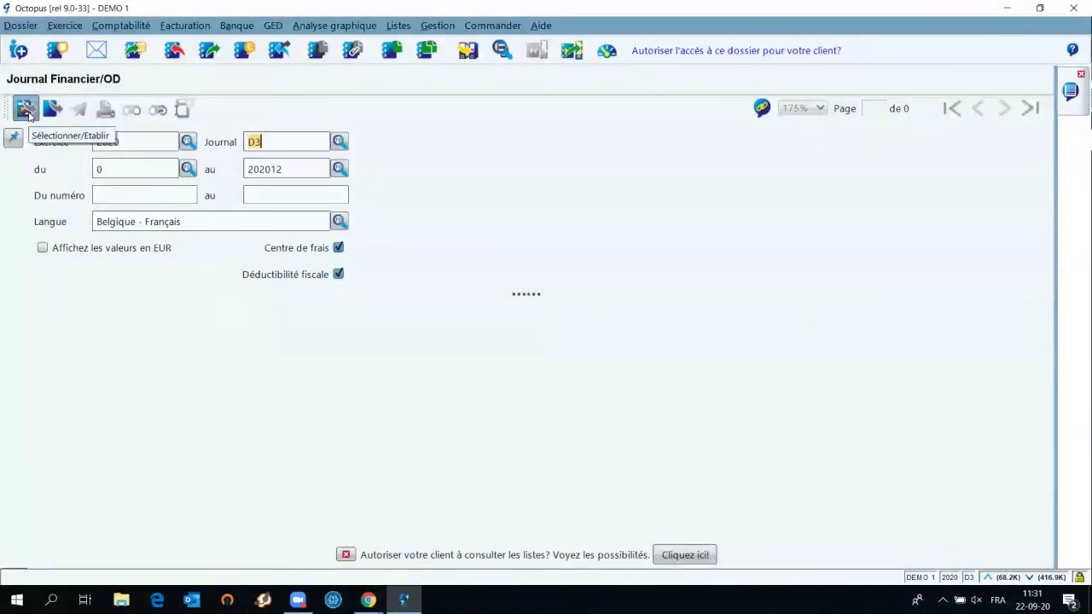
{"action": "left_click", "coordinate": [27, 110]}
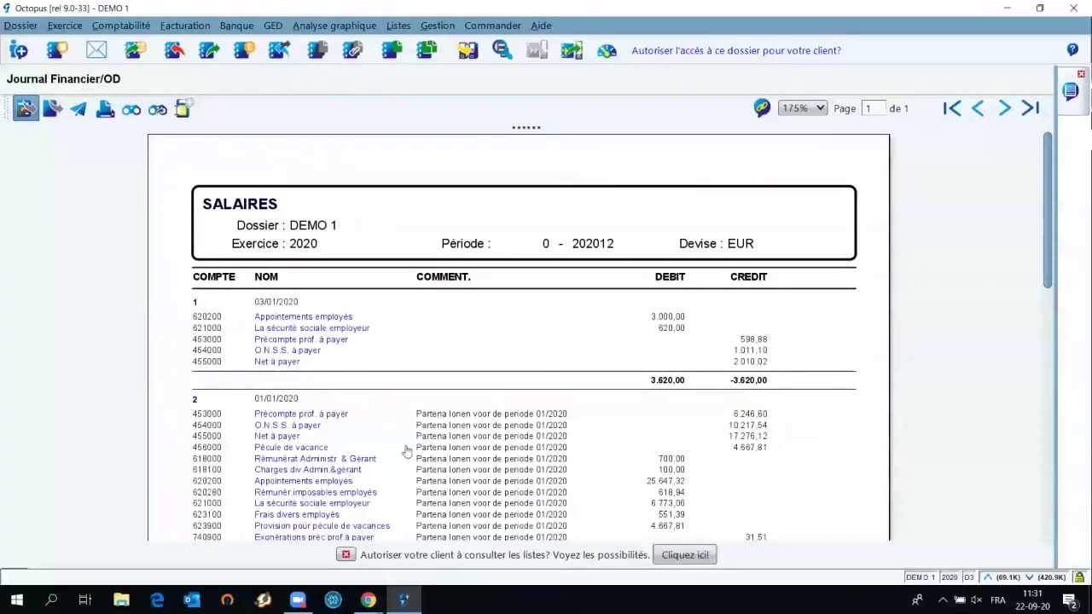
{"action": "left_click_drag", "start_coordinate": [1045, 237], "coordinate": [1036, 332]}
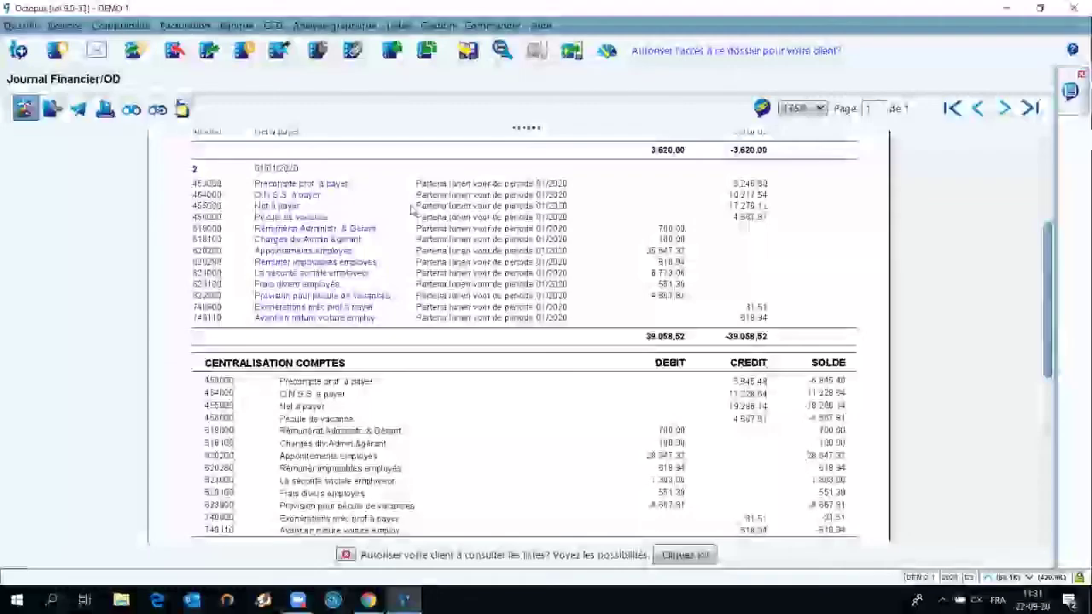
{"action": "left_click_drag", "start_coordinate": [1046, 293], "coordinate": [1049, 325]}
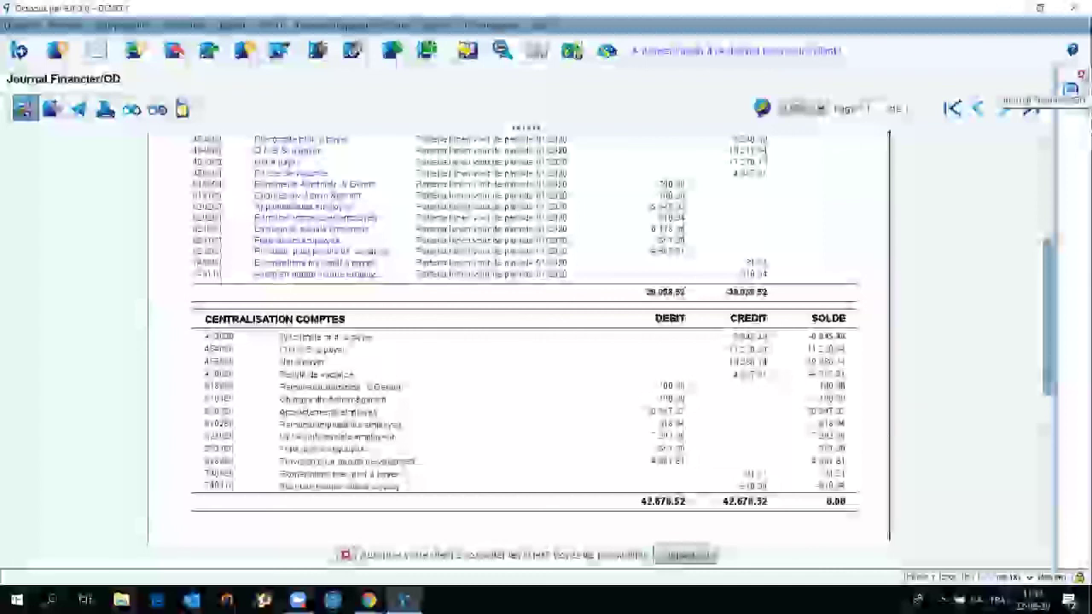
{"action": "left_click", "coordinate": [1078, 77]}
Step: Open the online Octopus manual and display the "Quoi de neuf?" release notes for Rel. 90-33 - Septembre 2020
{"action": "left_click", "coordinate": [1073, 51]}
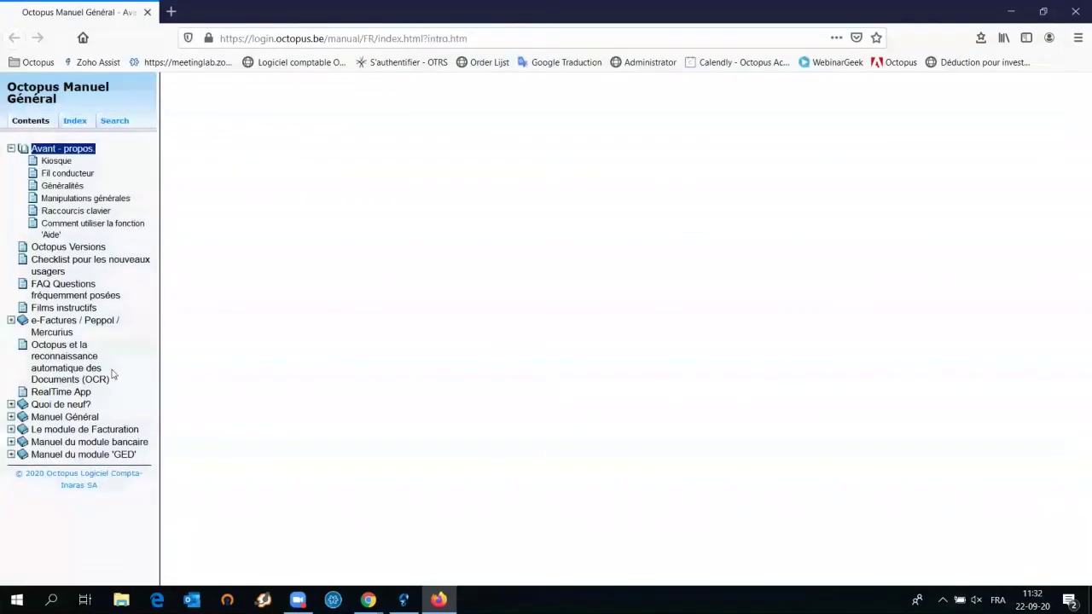
{"action": "left_click", "coordinate": [62, 403]}
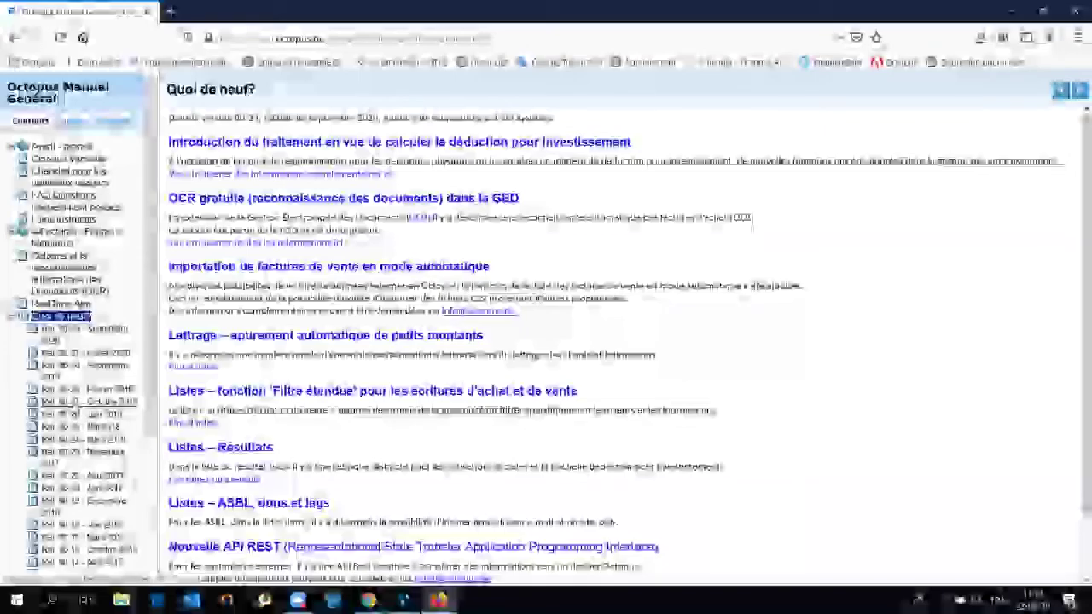
{"action": "left_click", "coordinate": [84, 329]}
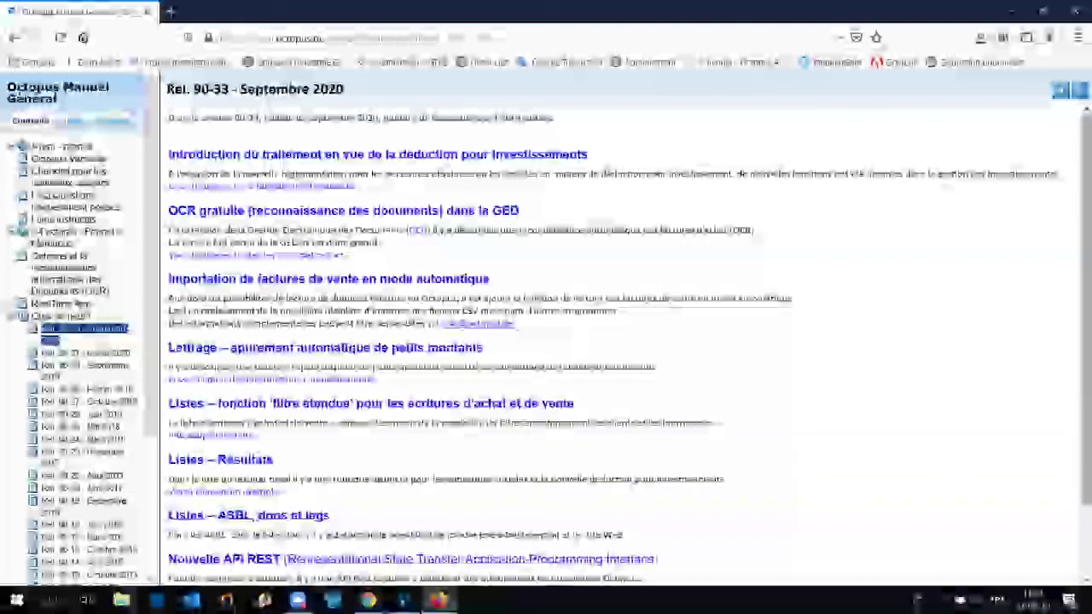
Step: Review the remaining Rel. 90-33 release notes and open the ASBL list "Liste des dons et legs" in Octopus
{"action": "scroll", "coordinate": [536, 314], "scroll_direction": "down", "scroll_amount": 1}
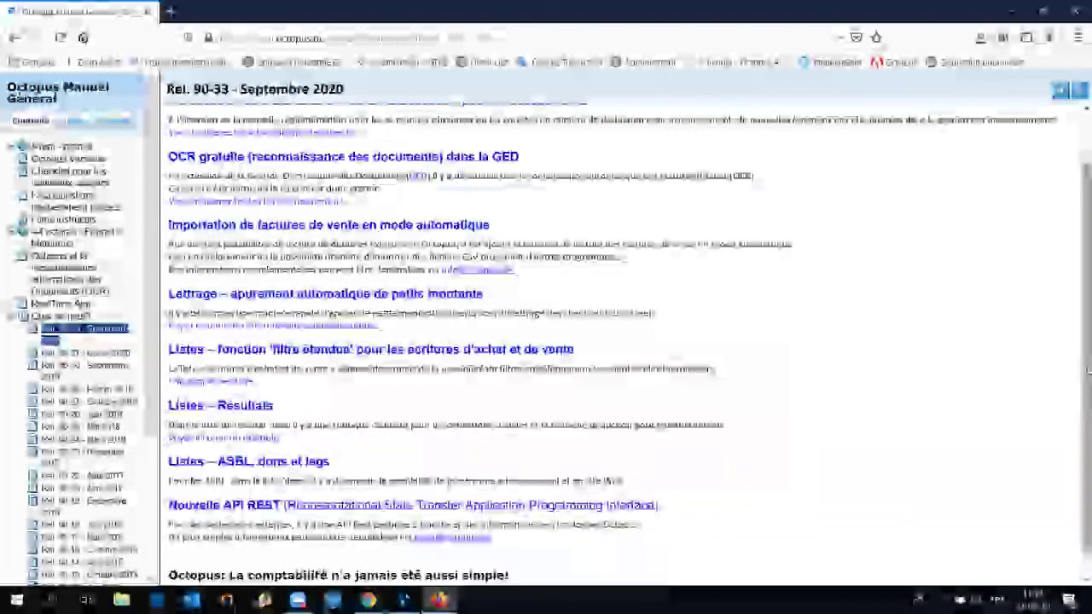
{"action": "left_click_drag", "start_coordinate": [1088, 372], "coordinate": [1089, 397]}
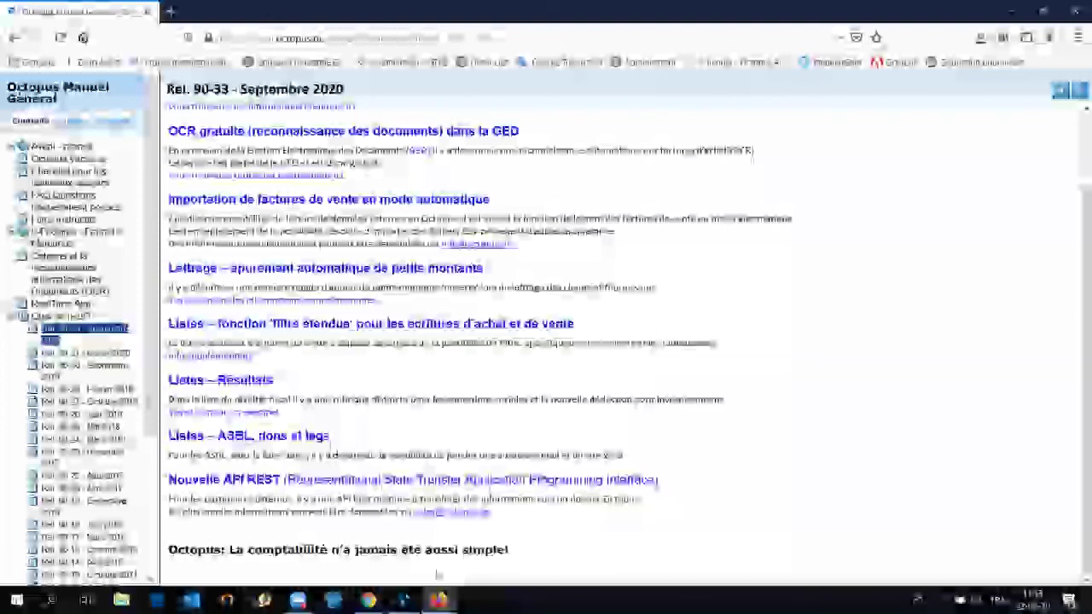
{"action": "left_click", "coordinate": [402, 599]}
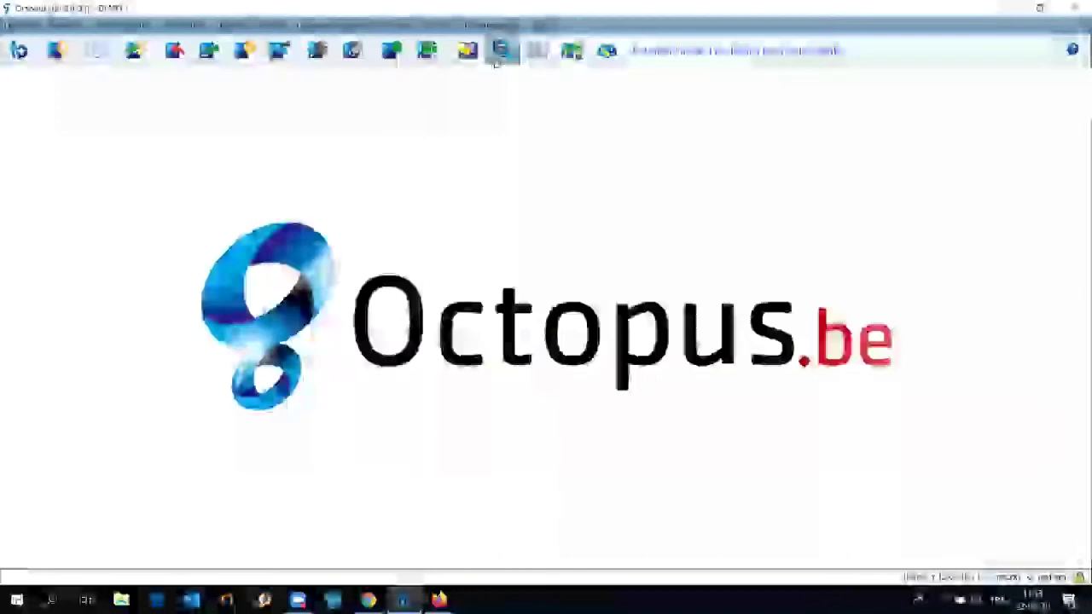
{"action": "left_click", "coordinate": [405, 26]}
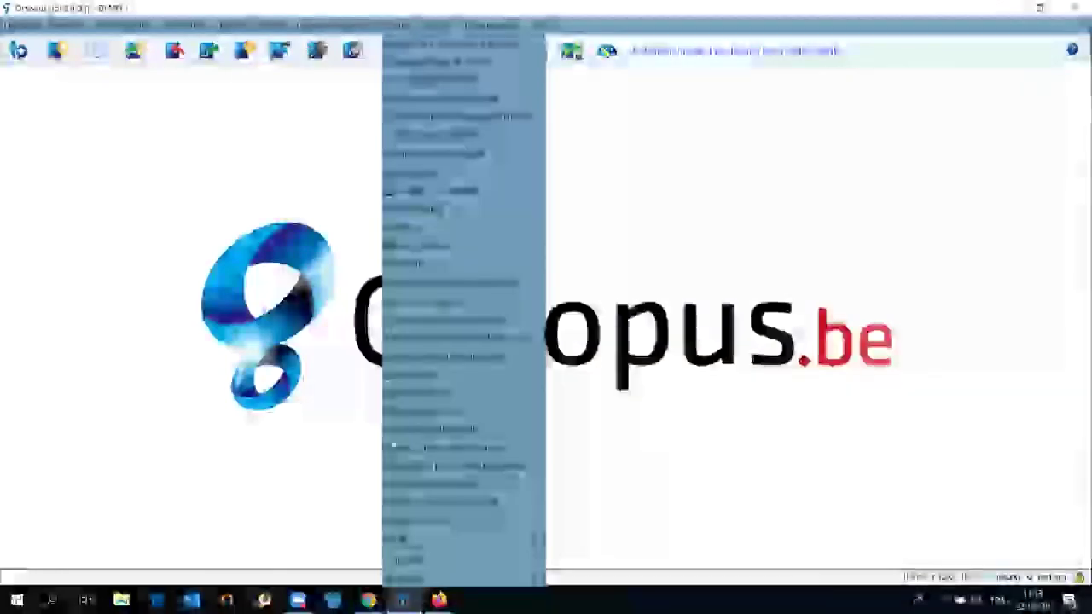
{"action": "mouse_move", "coordinate": [400, 540]}
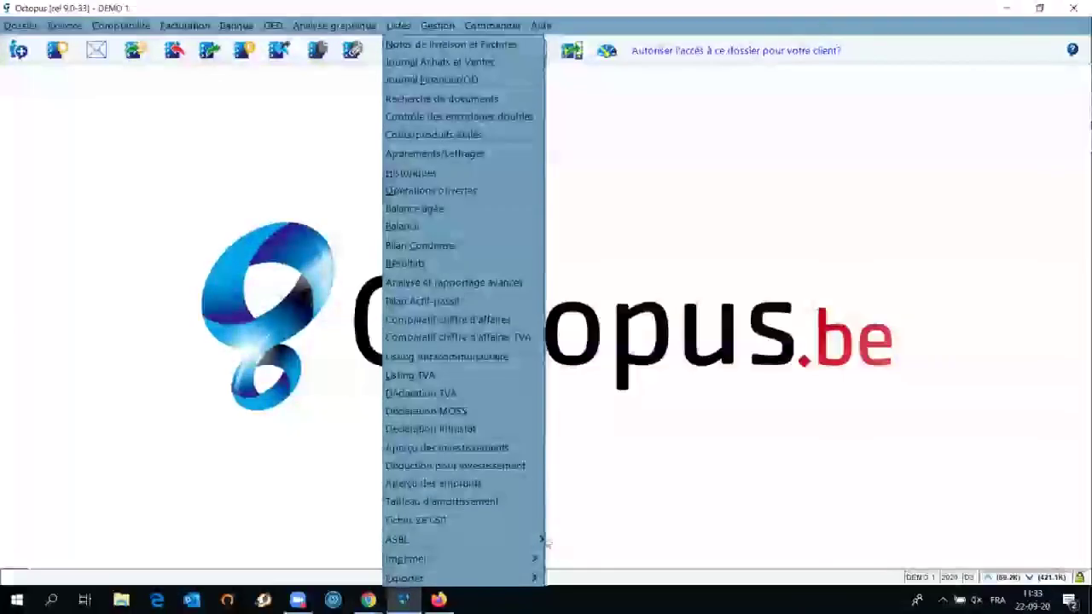
{"action": "mouse_move", "coordinate": [538, 539]}
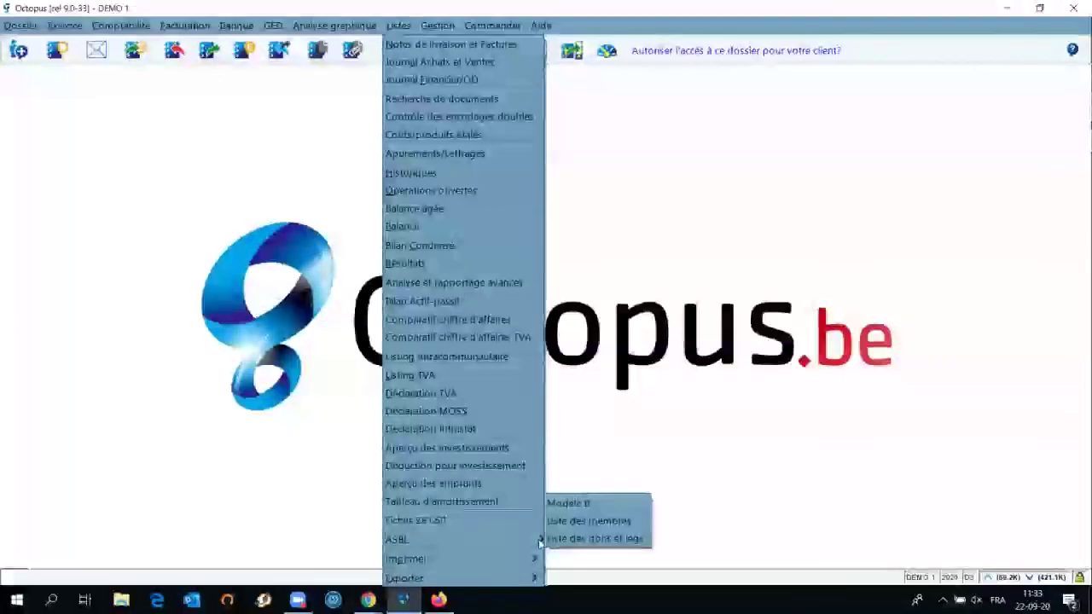
{"action": "left_click", "coordinate": [581, 522]}
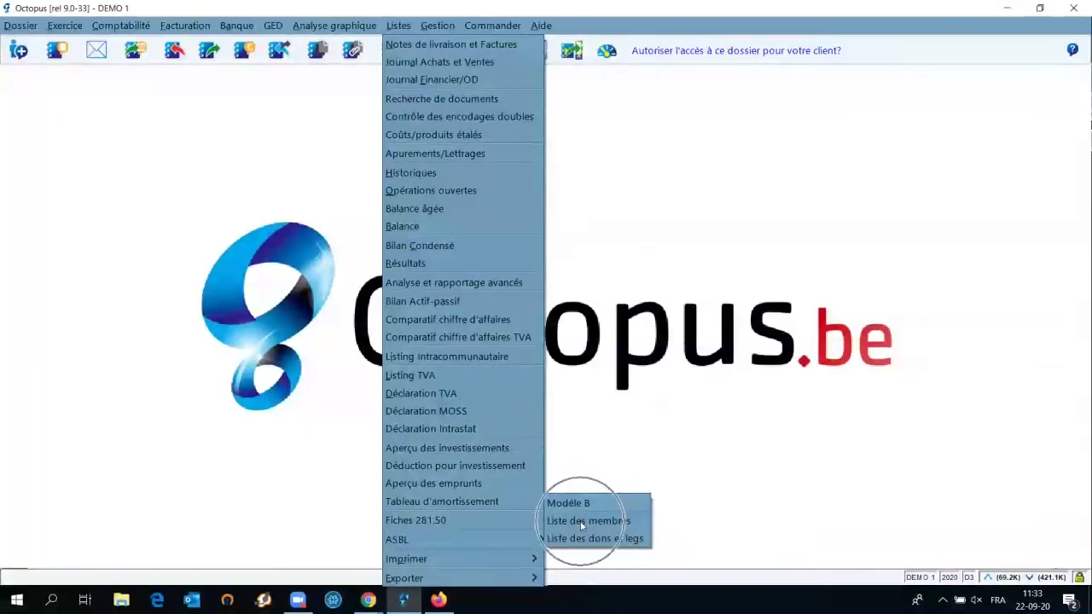
{"action": "left_click", "coordinate": [583, 541]}
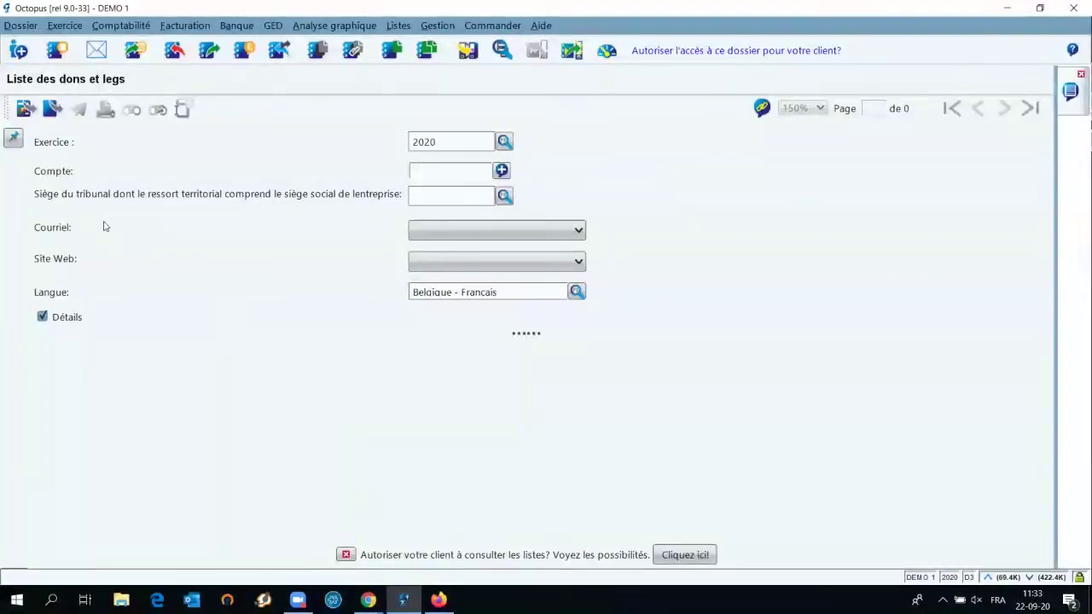
Step: Examine the Courriel and Site Web options of the gifts and legacies list, and close the list
{"action": "left_click", "coordinate": [74, 229]}
{"action": "left_click", "coordinate": [78, 264]}
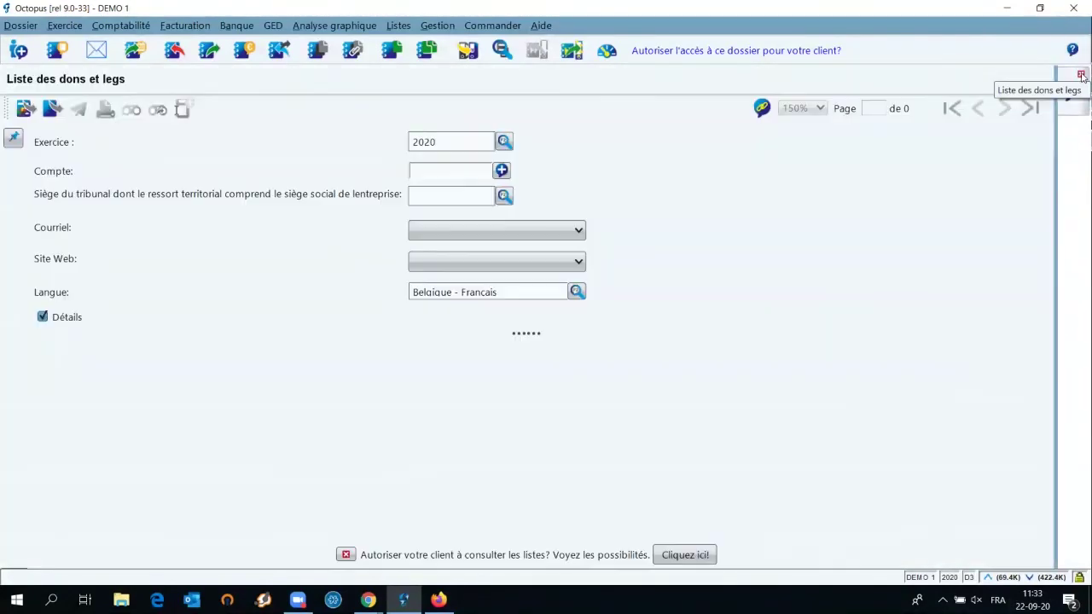
{"action": "left_click", "coordinate": [1081, 76]}
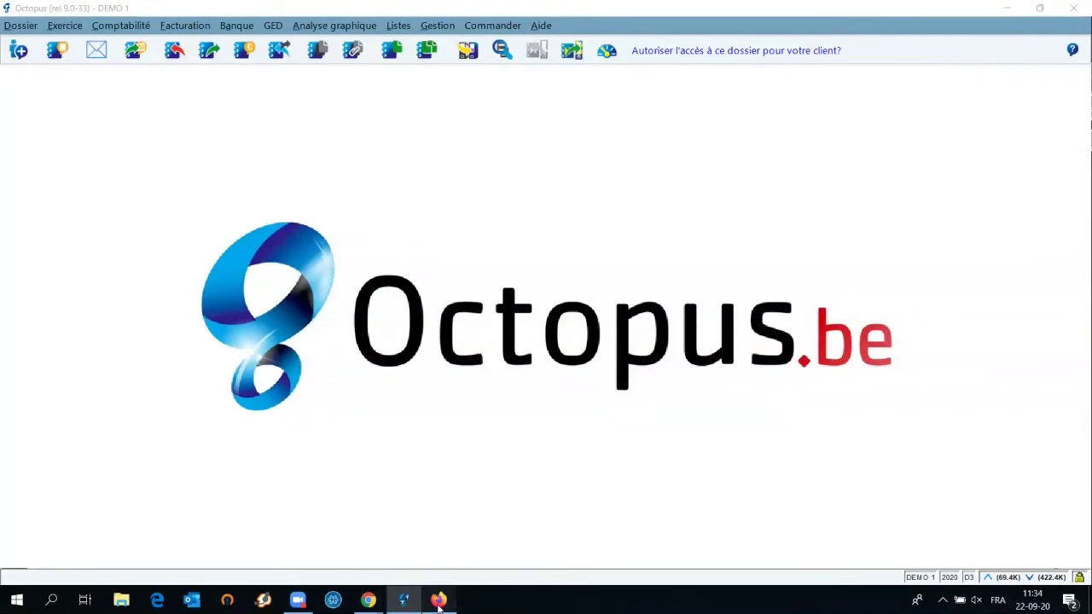
Step: Return to the browser, review the Rel. 90-33 release notes back up to their beginning, and close the manual
{"action": "left_click", "coordinate": [438, 600]}
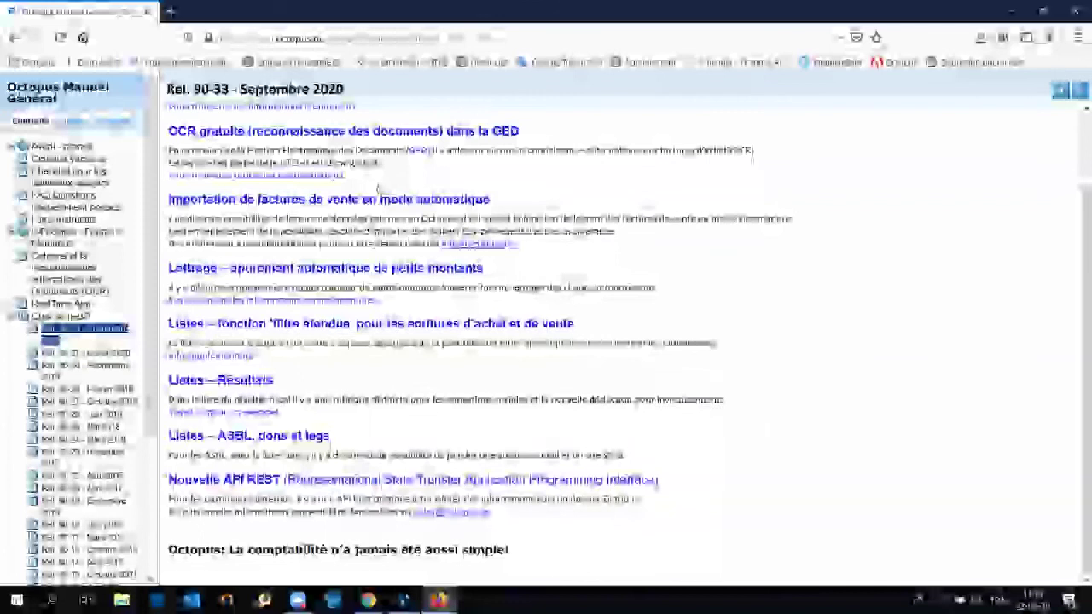
{"action": "scroll", "coordinate": [1089, 410], "scroll_direction": "up", "scroll_amount": 2}
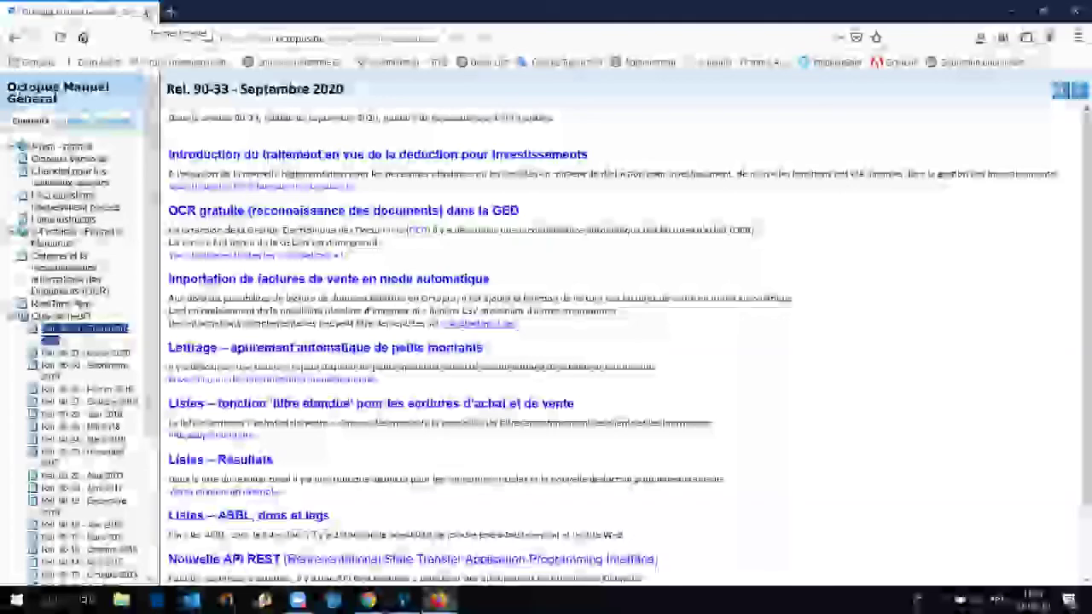
{"action": "left_click", "coordinate": [146, 12]}
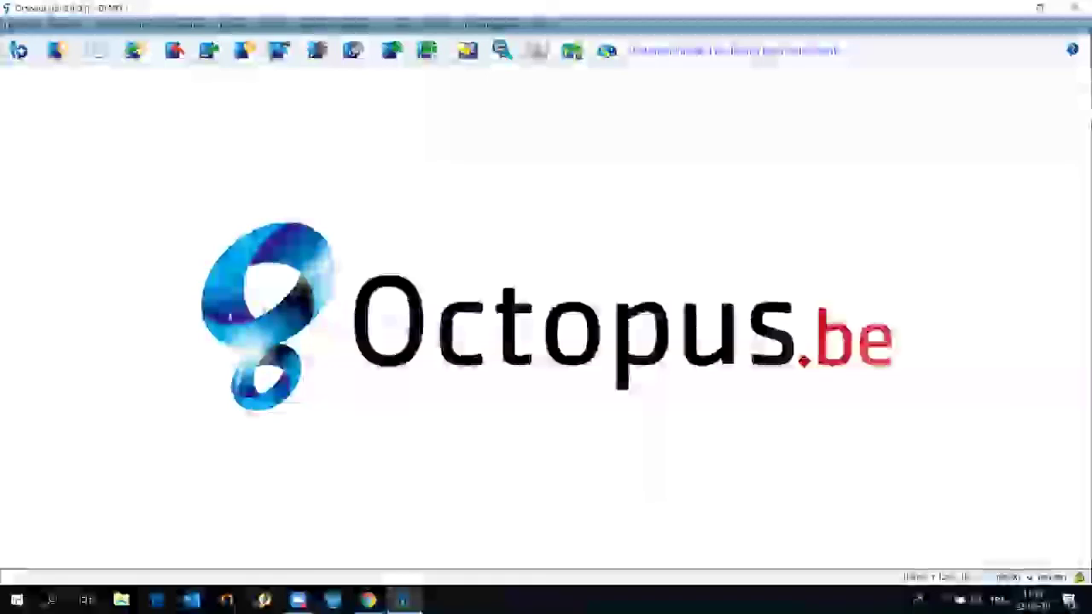
Step: Switch to the live webinar page in WebinarGeek and check the private and public chats for viewer questions
{"action": "mouse_move", "coordinate": [404, 600]}
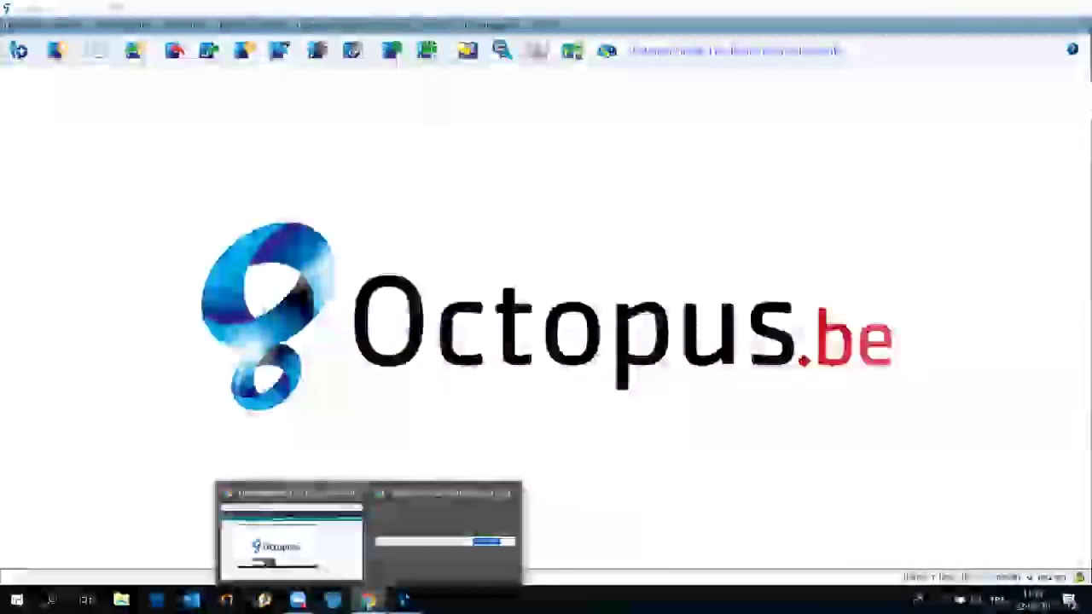
{"action": "left_click", "coordinate": [368, 600]}
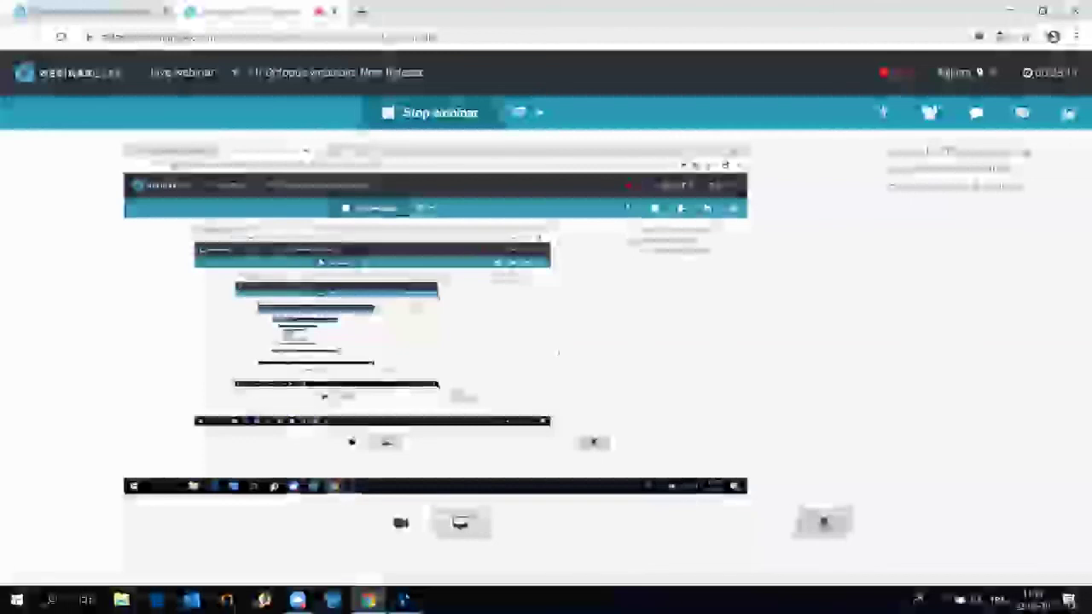
{"action": "left_click", "coordinate": [974, 115]}
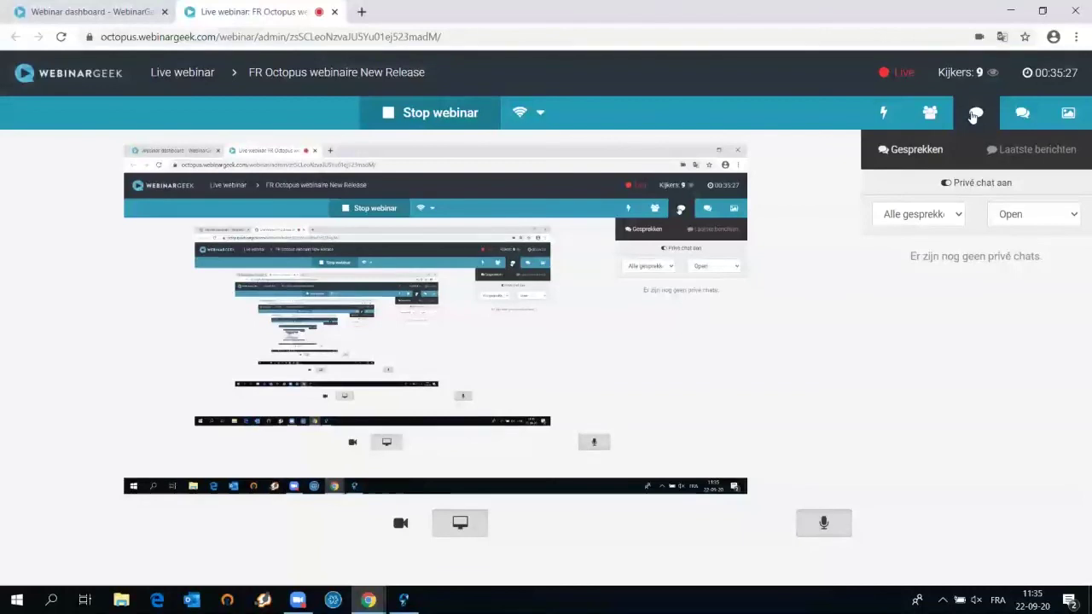
{"action": "left_click", "coordinate": [1024, 118]}
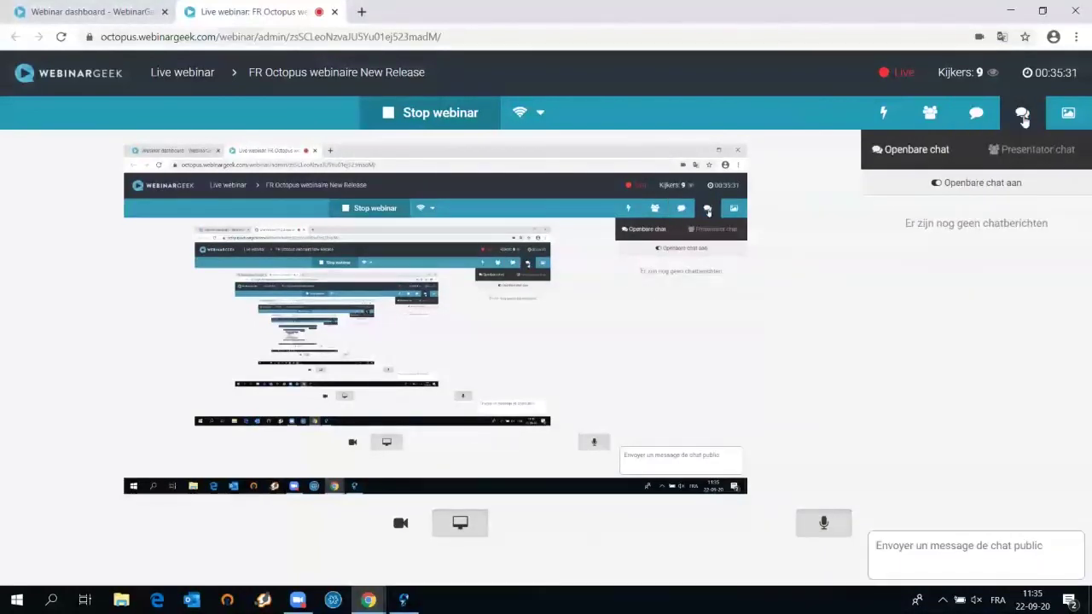
{"action": "left_click", "coordinate": [978, 114]}
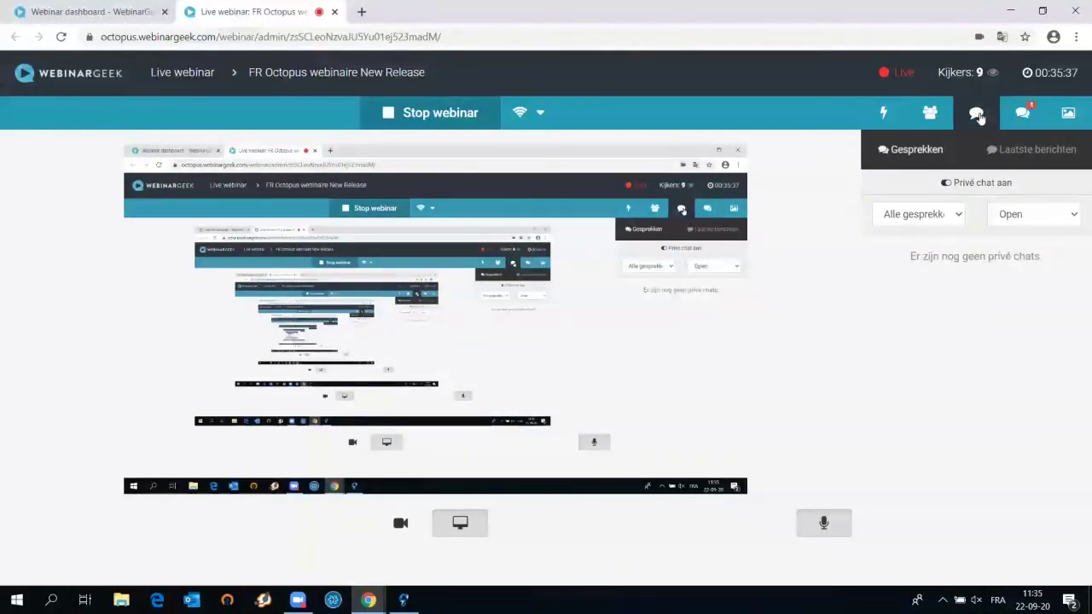
{"action": "left_click", "coordinate": [1024, 113]}
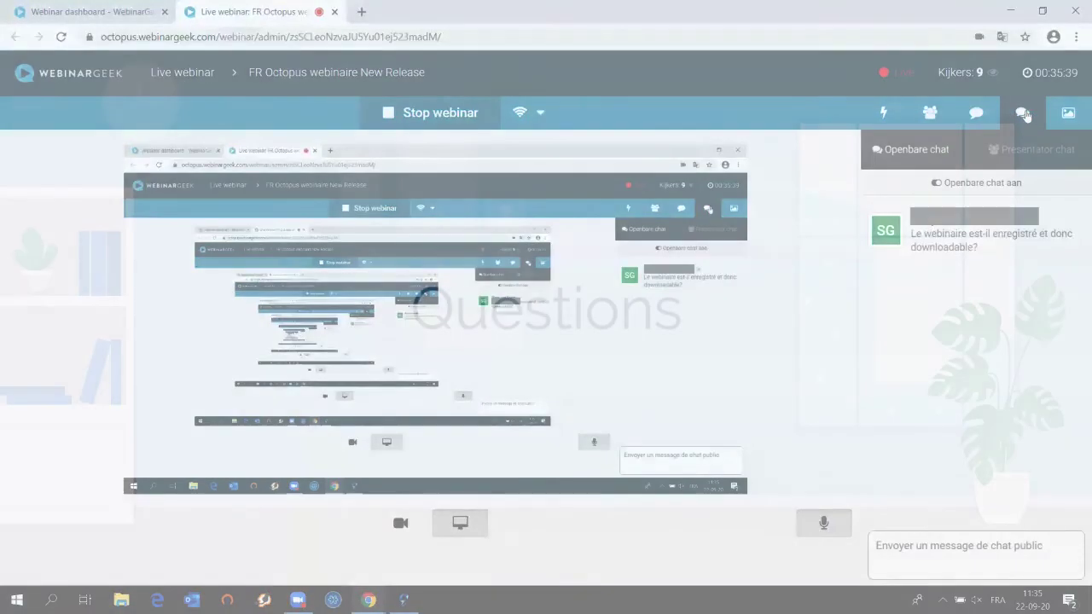